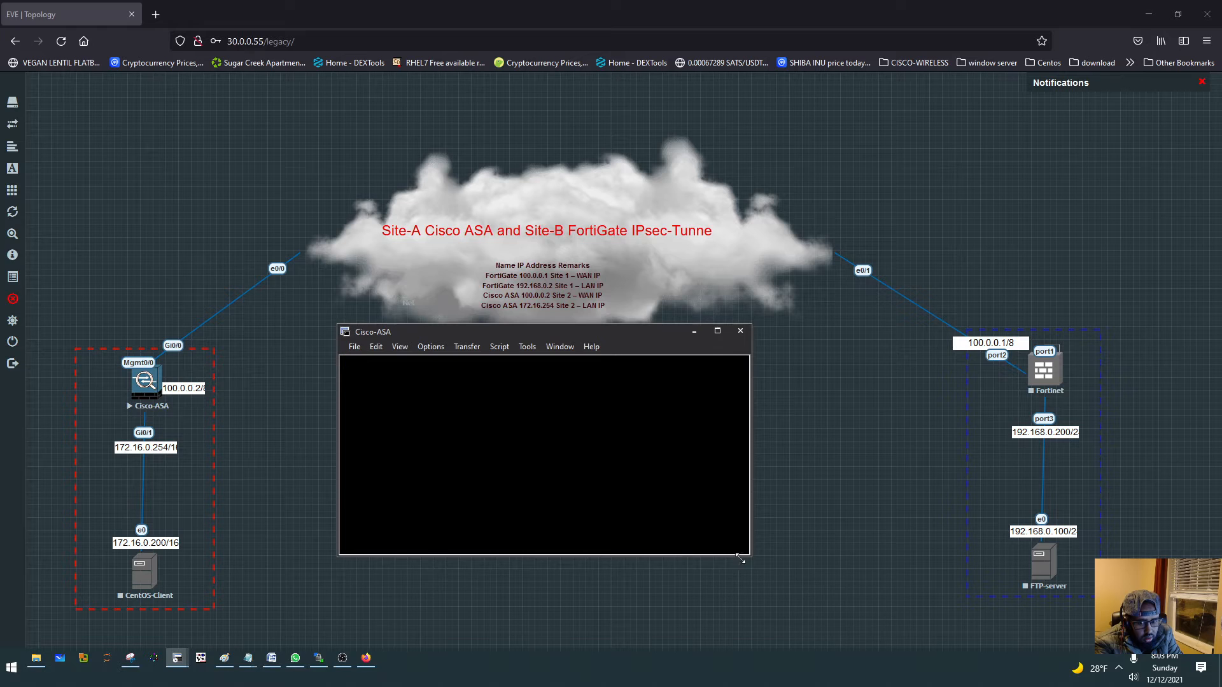
- Enlarge the Cisco-ASA console window to show more of the boot output
left_click_drag(740, 559, 858, 617)
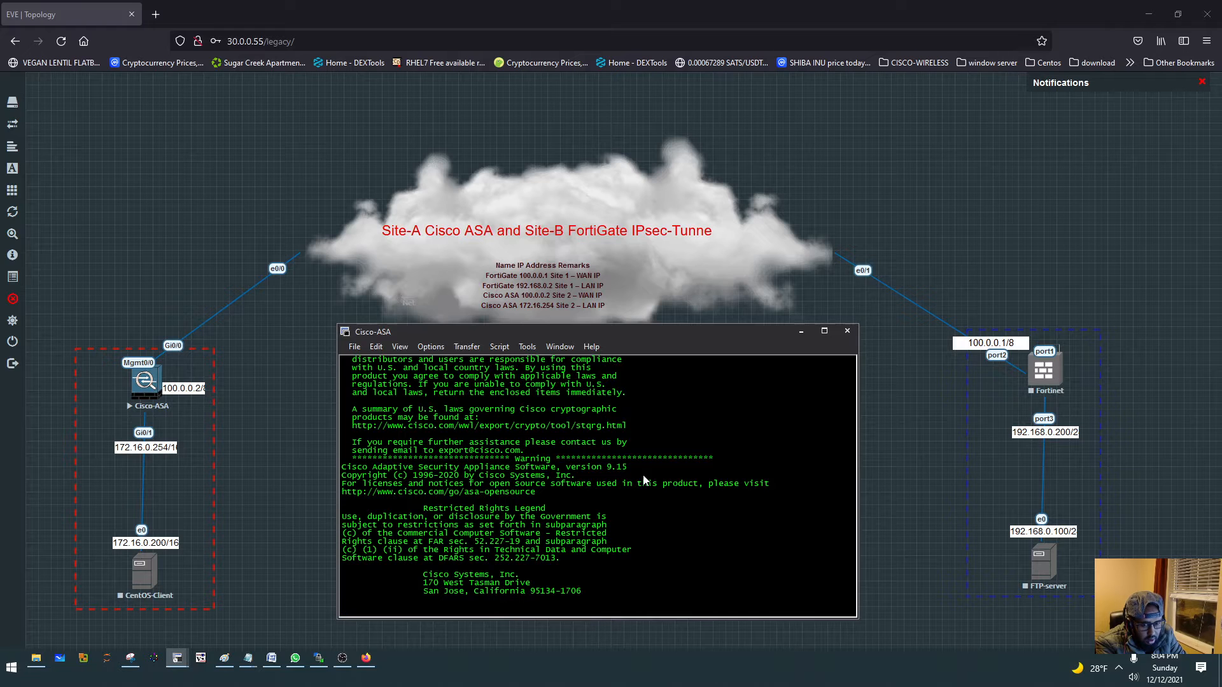
left_click_drag(577, 468, 628, 470)
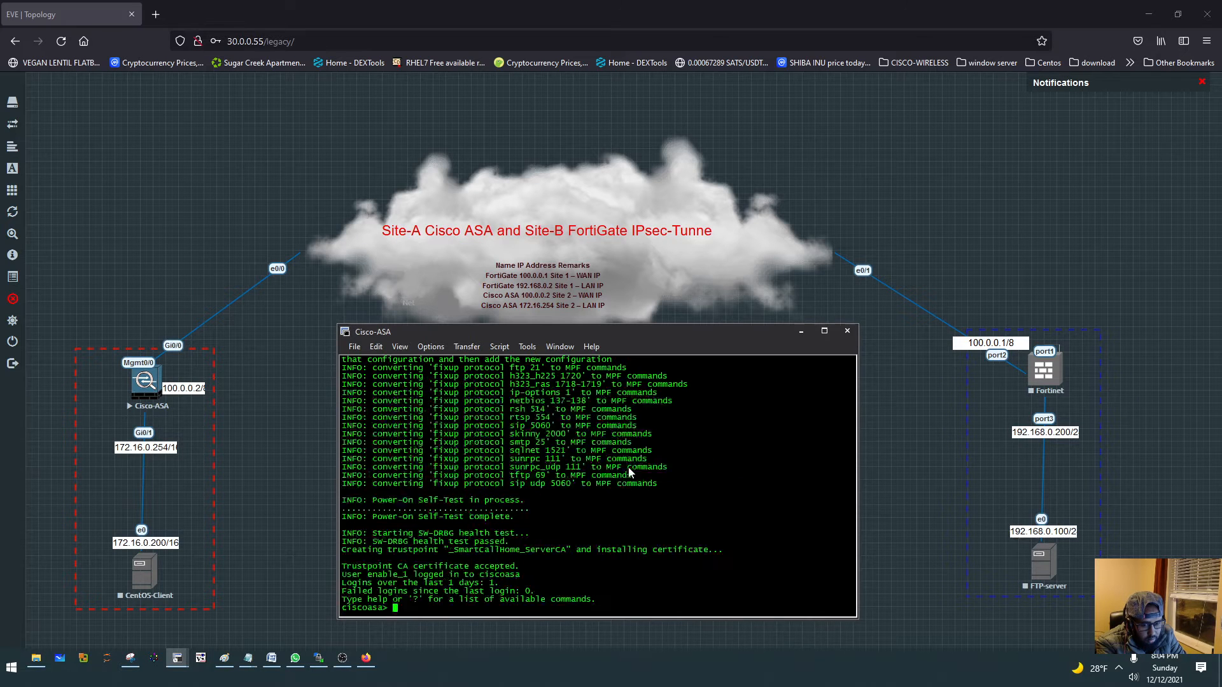
- Enter privileged EXEC mode on the ASA, setting and repeating the new enable password
type("en")
key("Return")
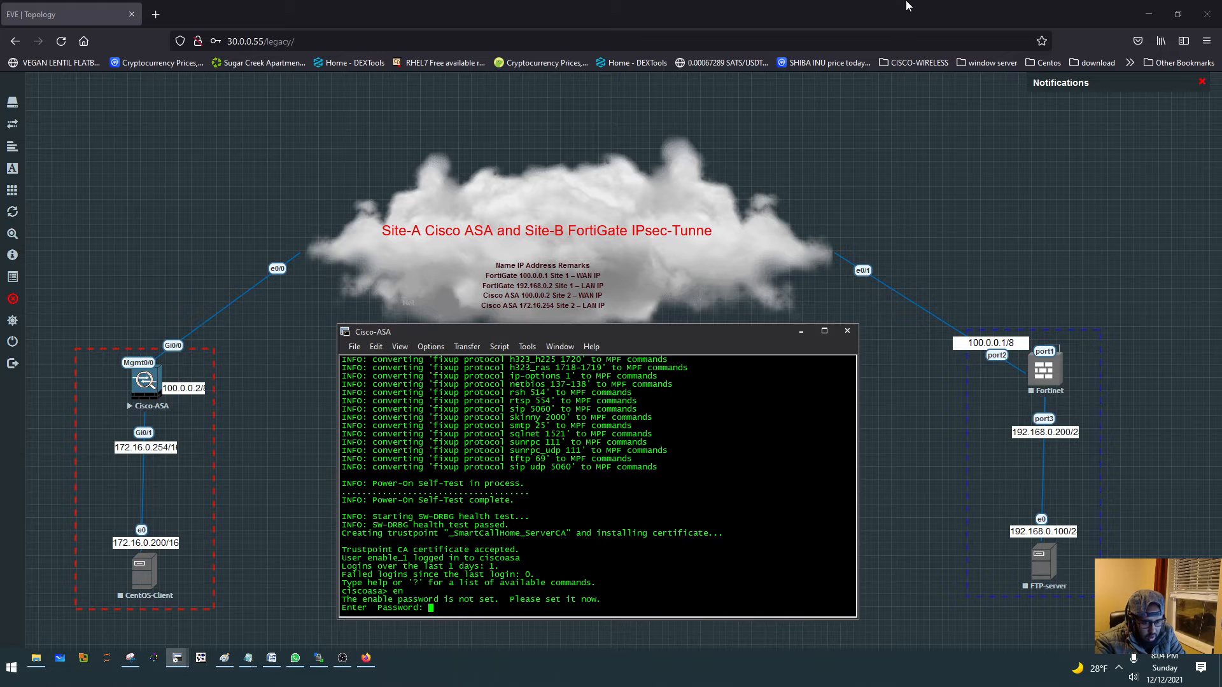
type("cisco12345")
key("Return")
type("cisco")
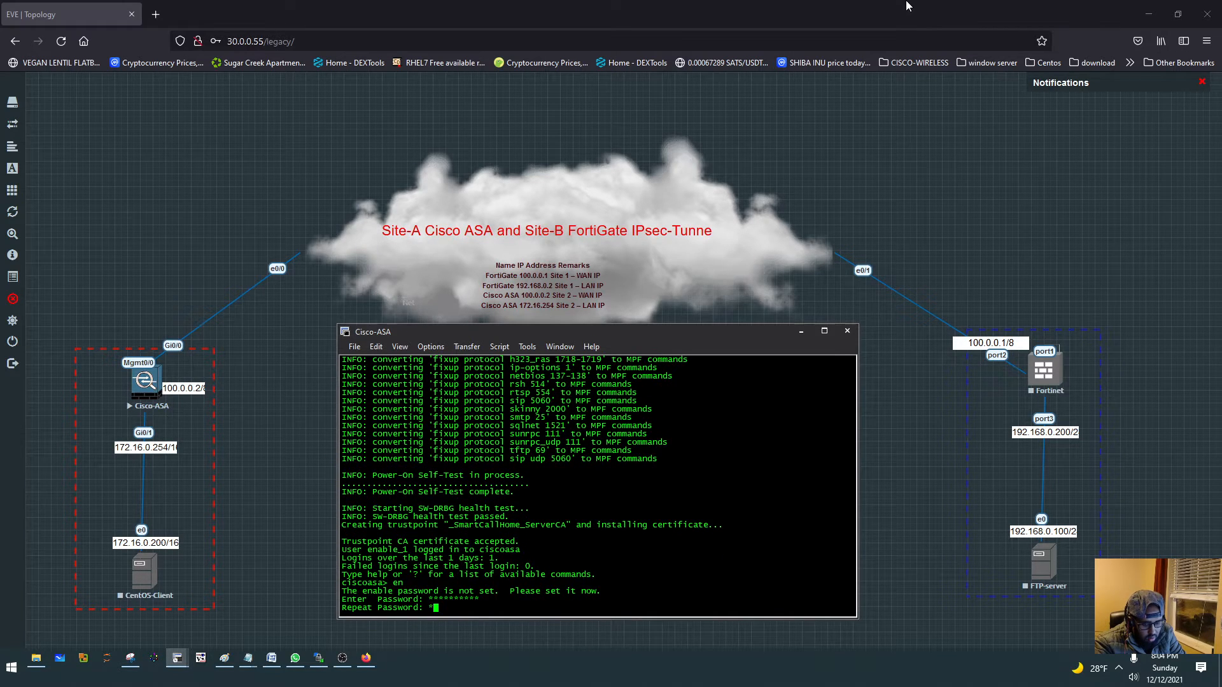
type("12345")
key("Return")
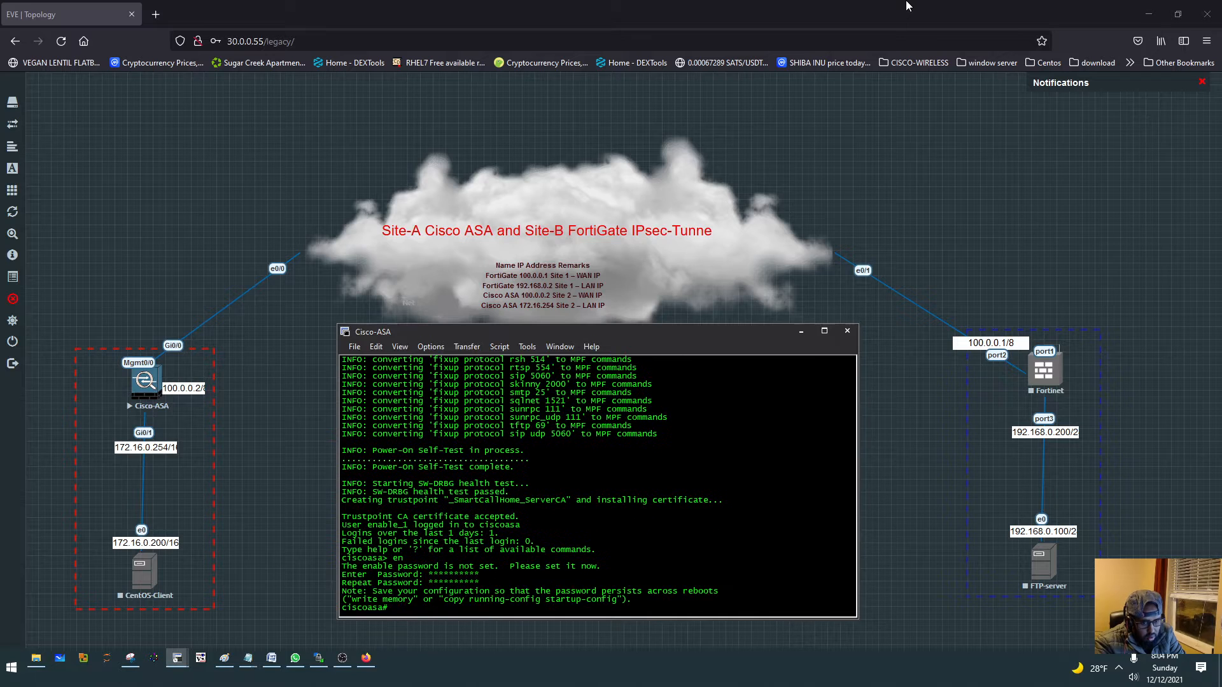
type("con t")
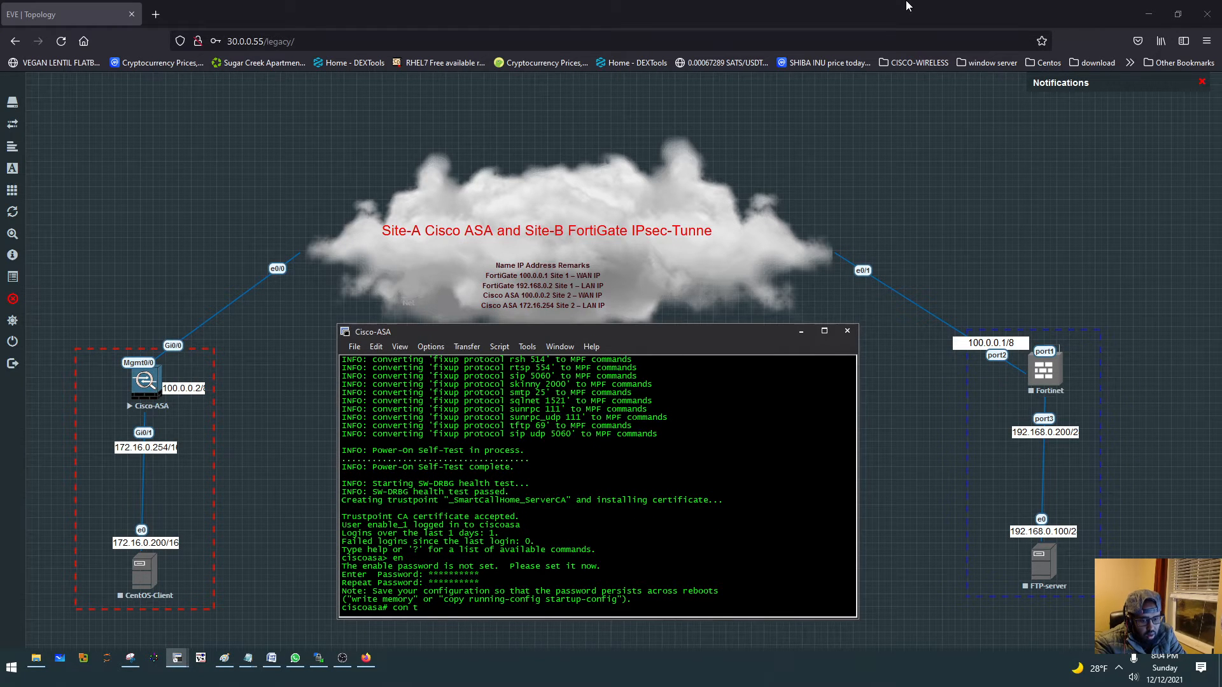
key("BackSpace")
key("BackSpace")
key("BackSpace")
key("BackSpace")
key("BackSpace")
key("Return")
key("Return")
key("Return")
key("Return")
key("Return")
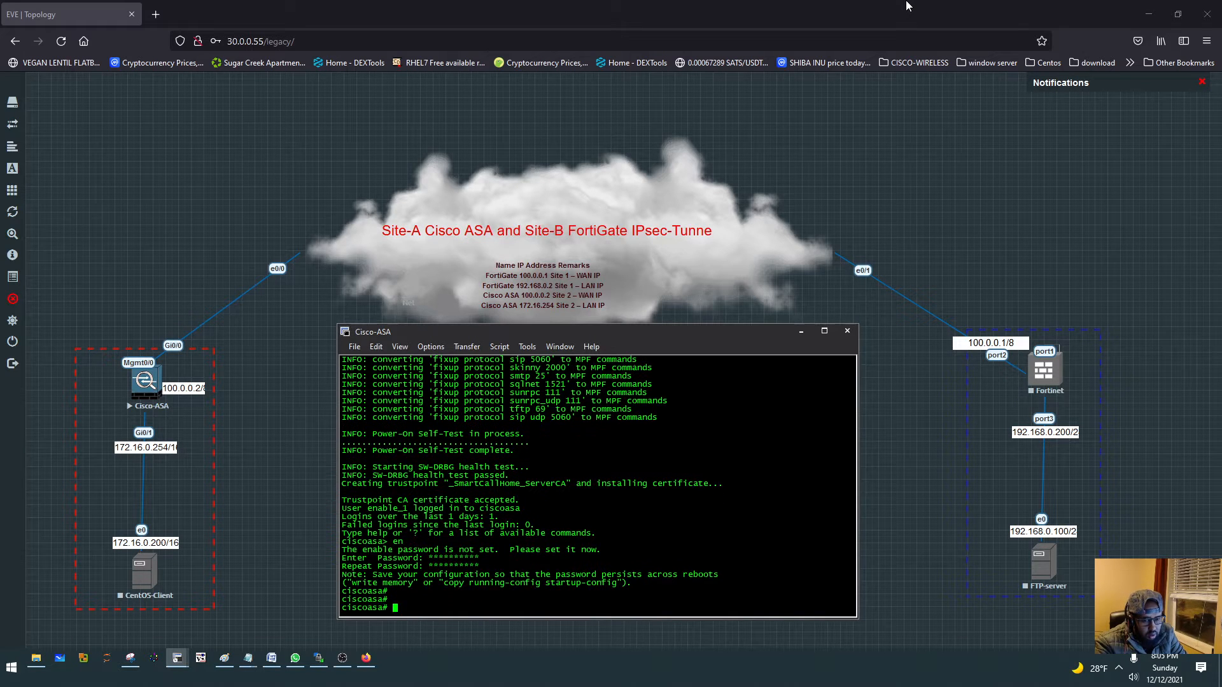
- List the ASA's interfaces with their IP addresses and status using show int ip bri
type("show")
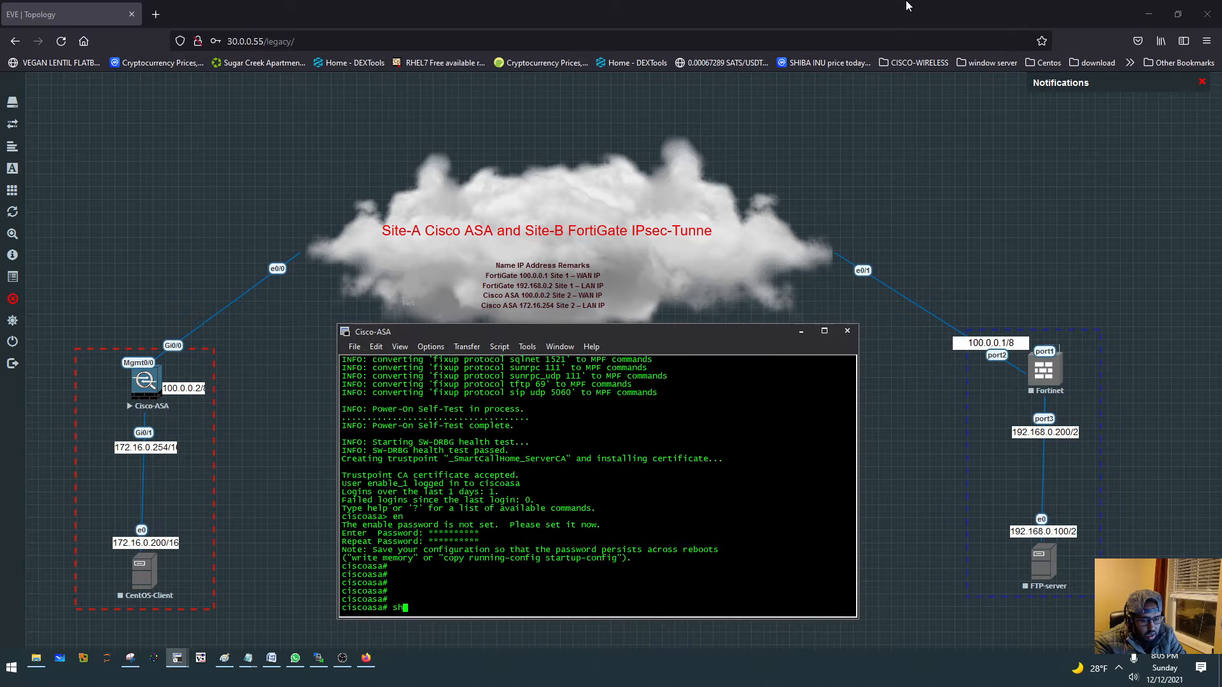
type("w int ip b")
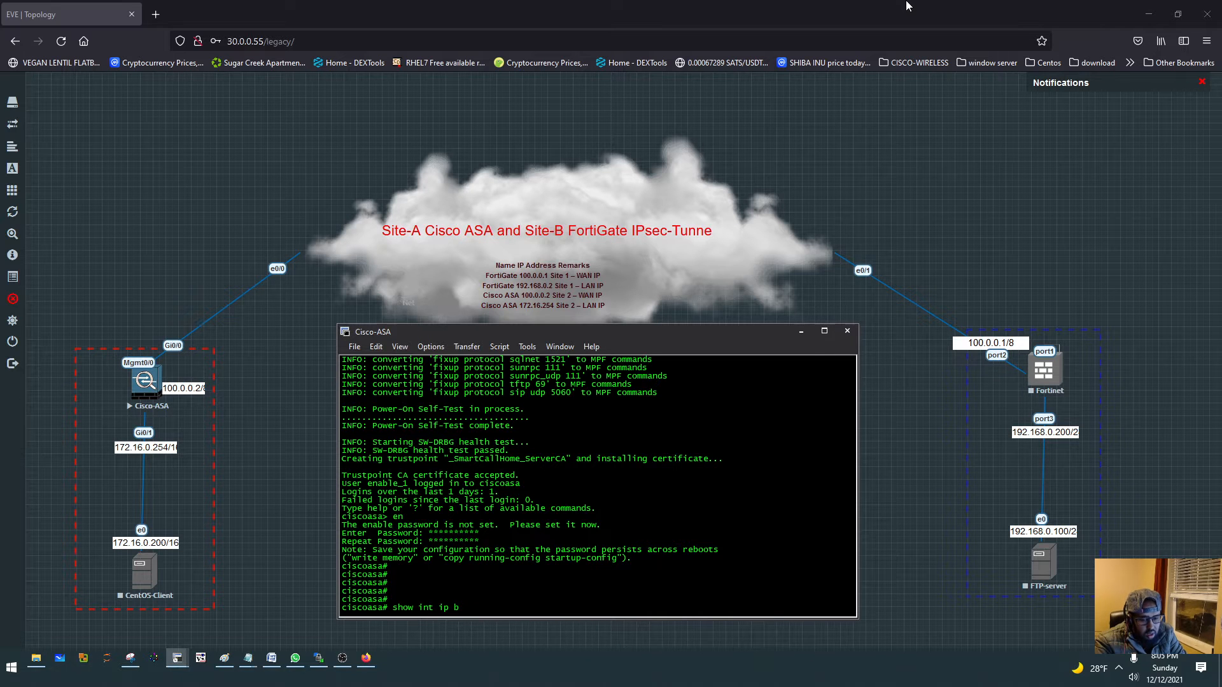
type("ri")
key("Return")
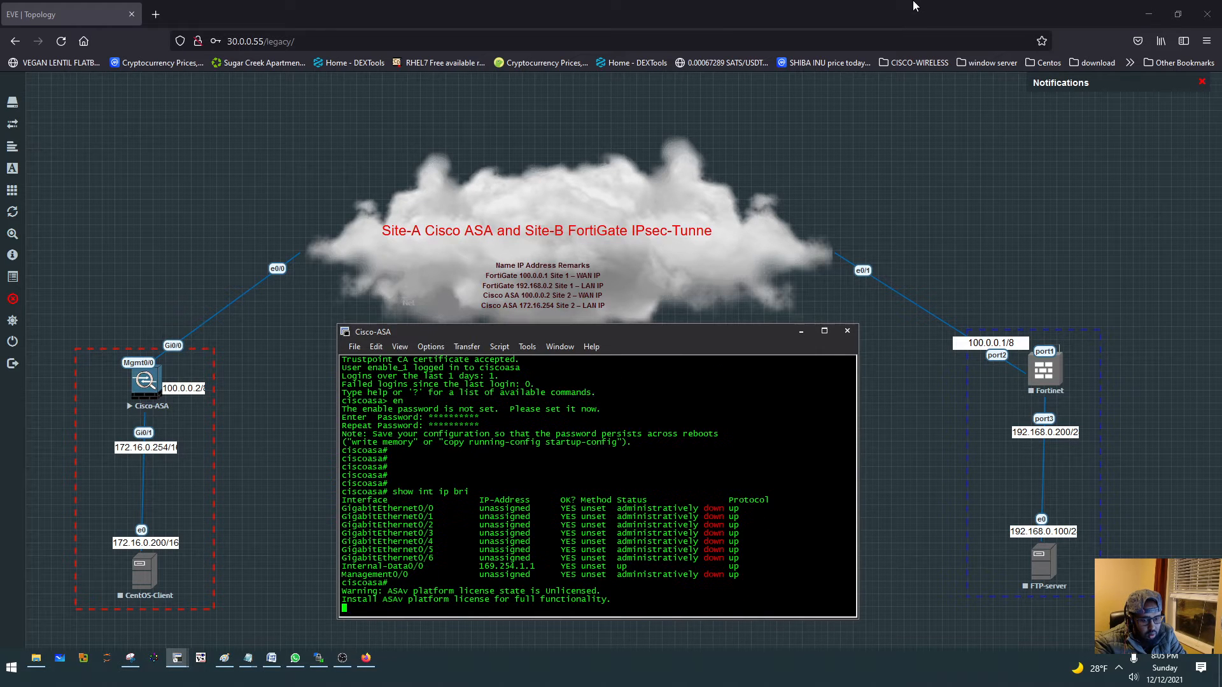
- Enter global configuration mode on the ASA and decline anonymous error reporting
key("Return")
key("Return")
type("conf terminal")
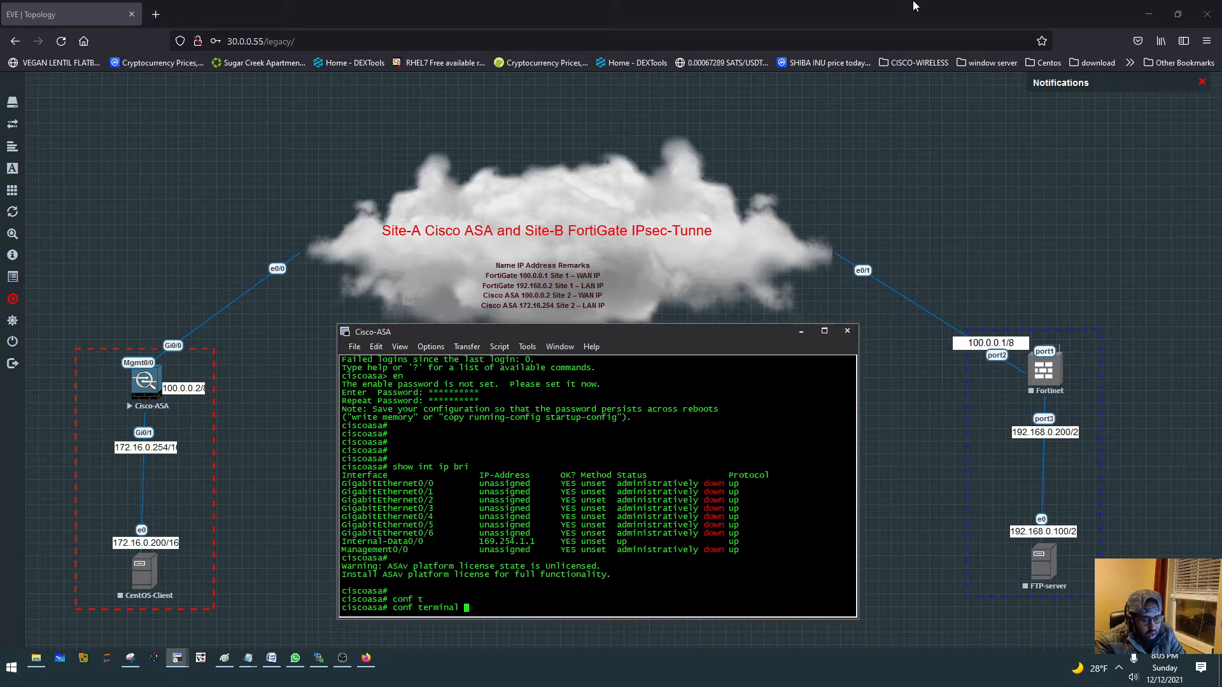
key("Return")
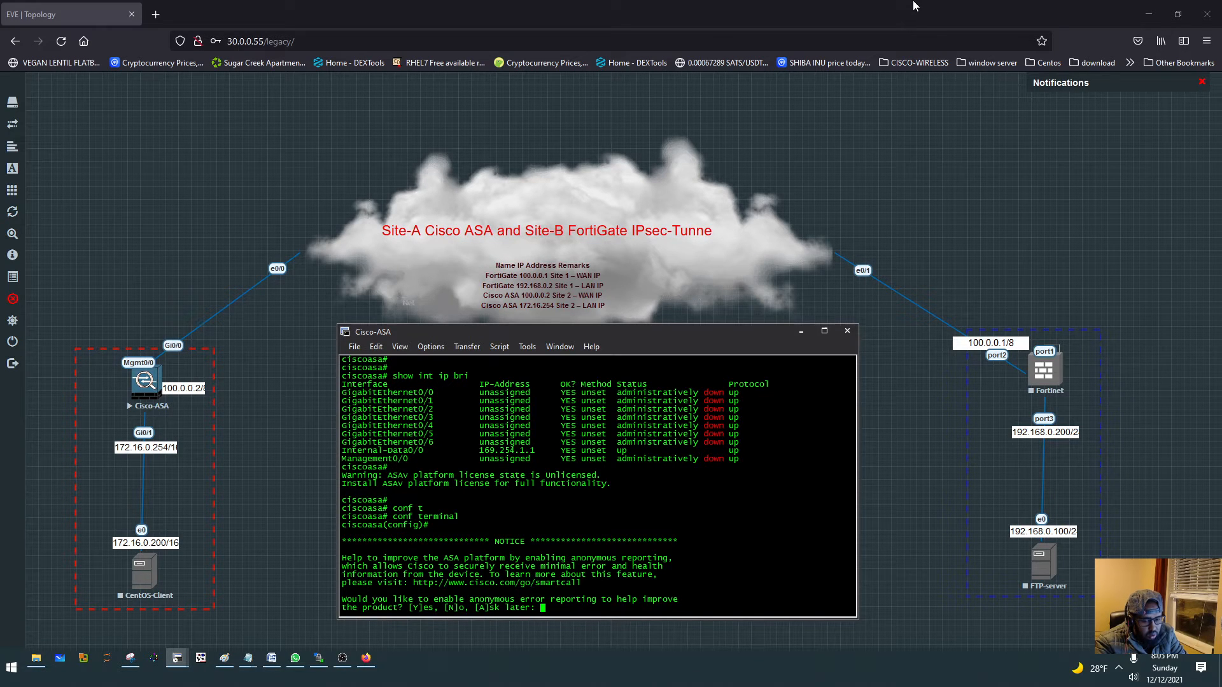
type("N")
key("Return")
- Open the configuration of interface management 0/0 and name the interface mgmt
type("int m")
key("Tab")
type("0/0")
key("Return")
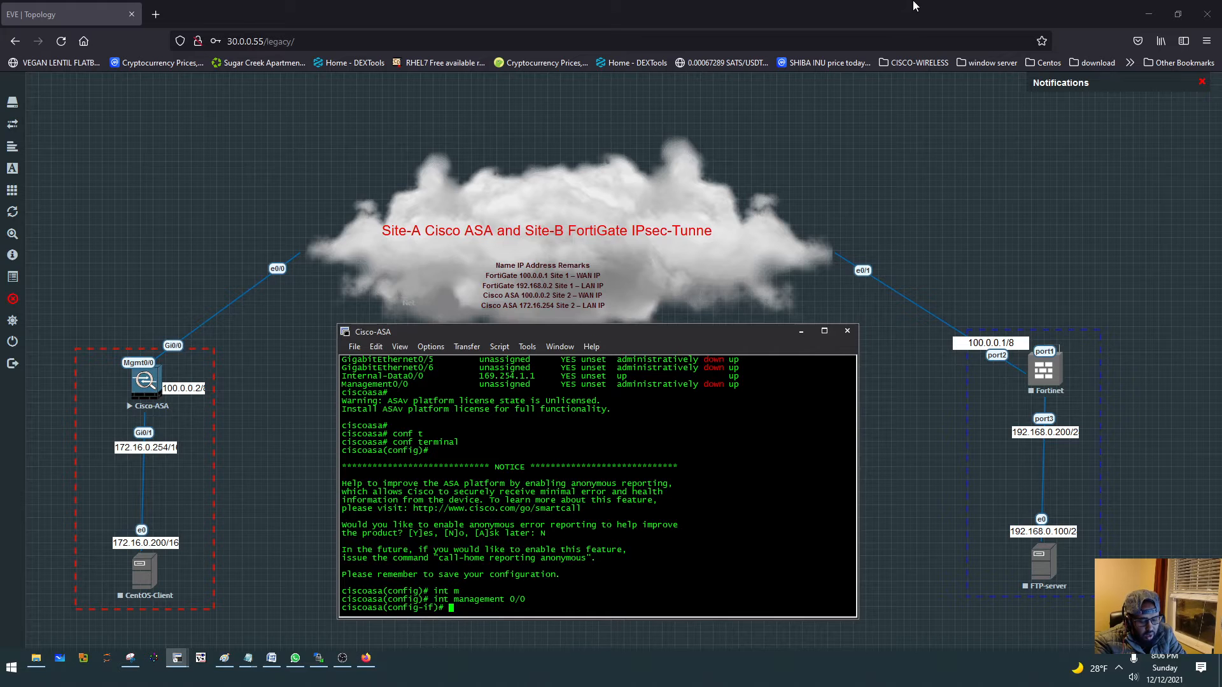
type("nameif")
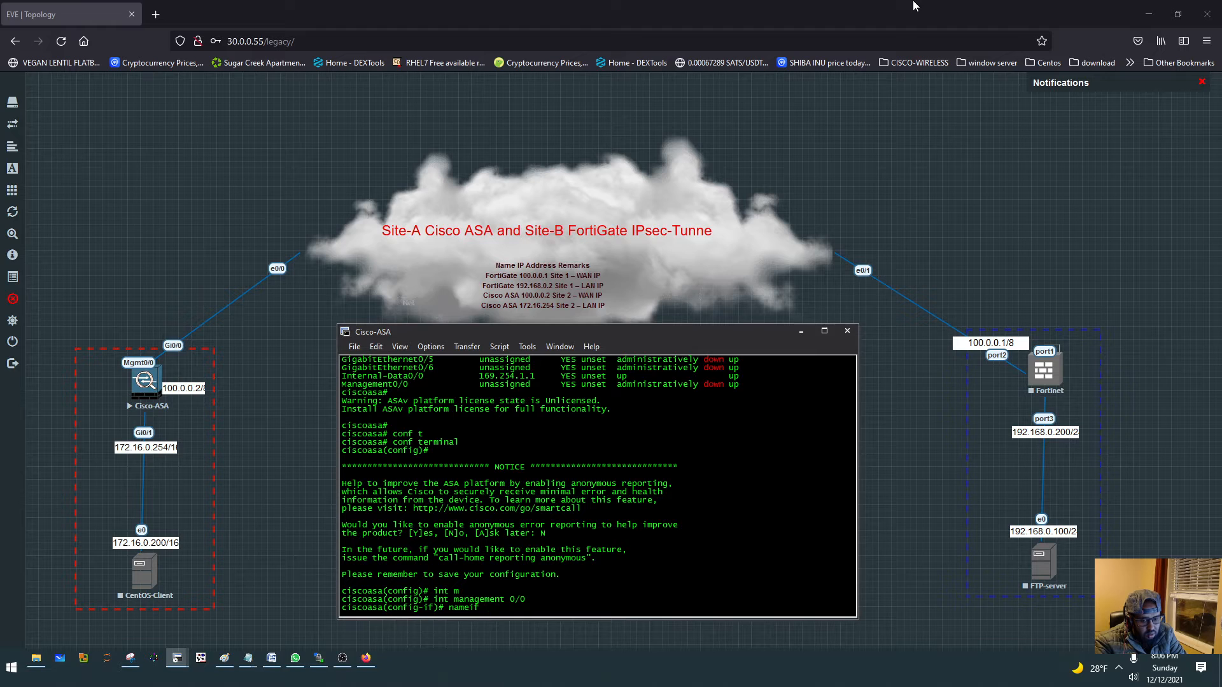
type("mgmt")
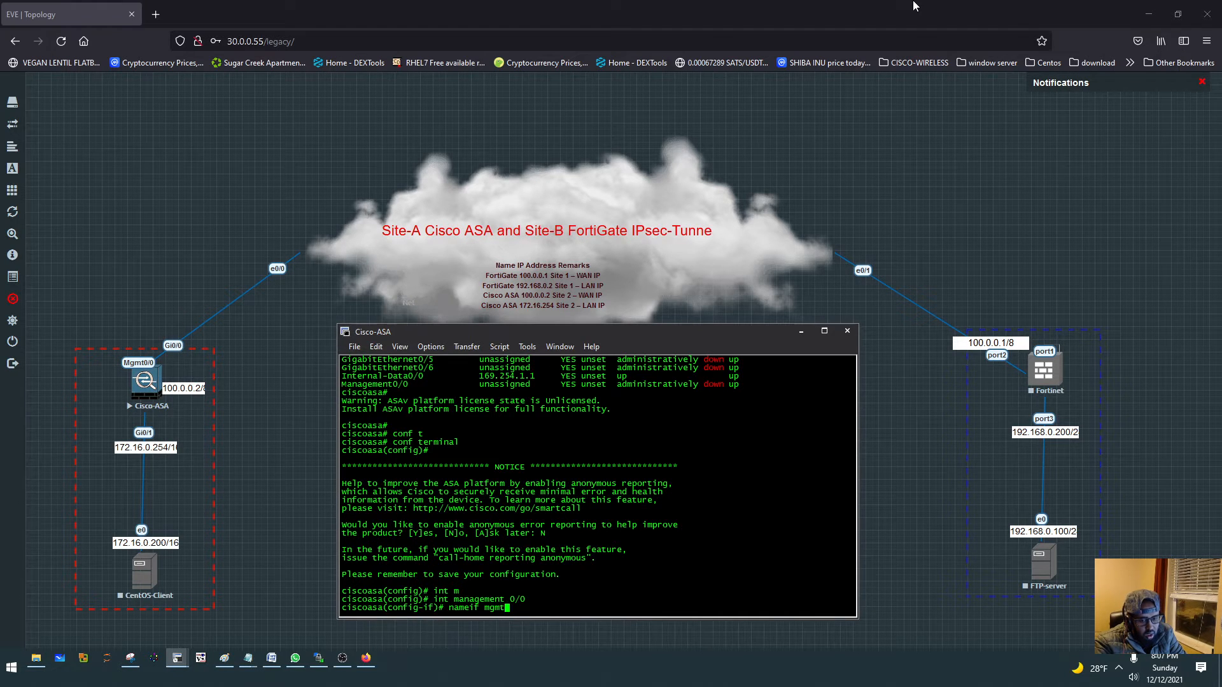
key("Return")
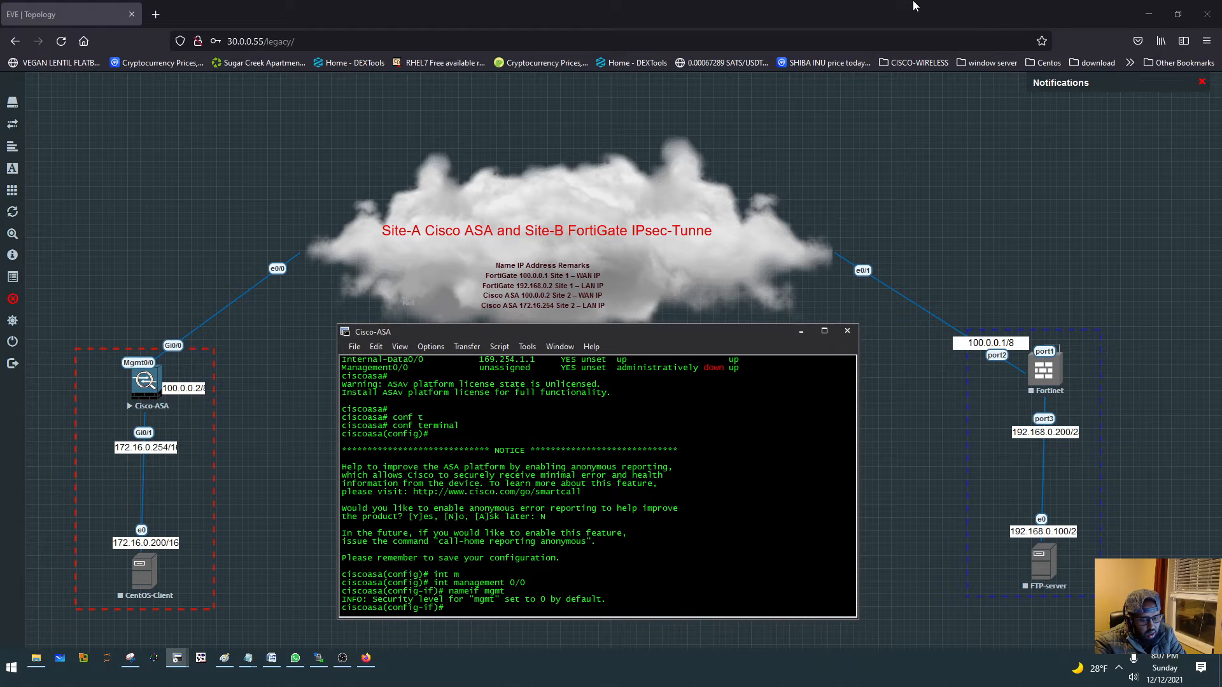
- Set the management interface's security level to 90
type("sec")
key("Tab")
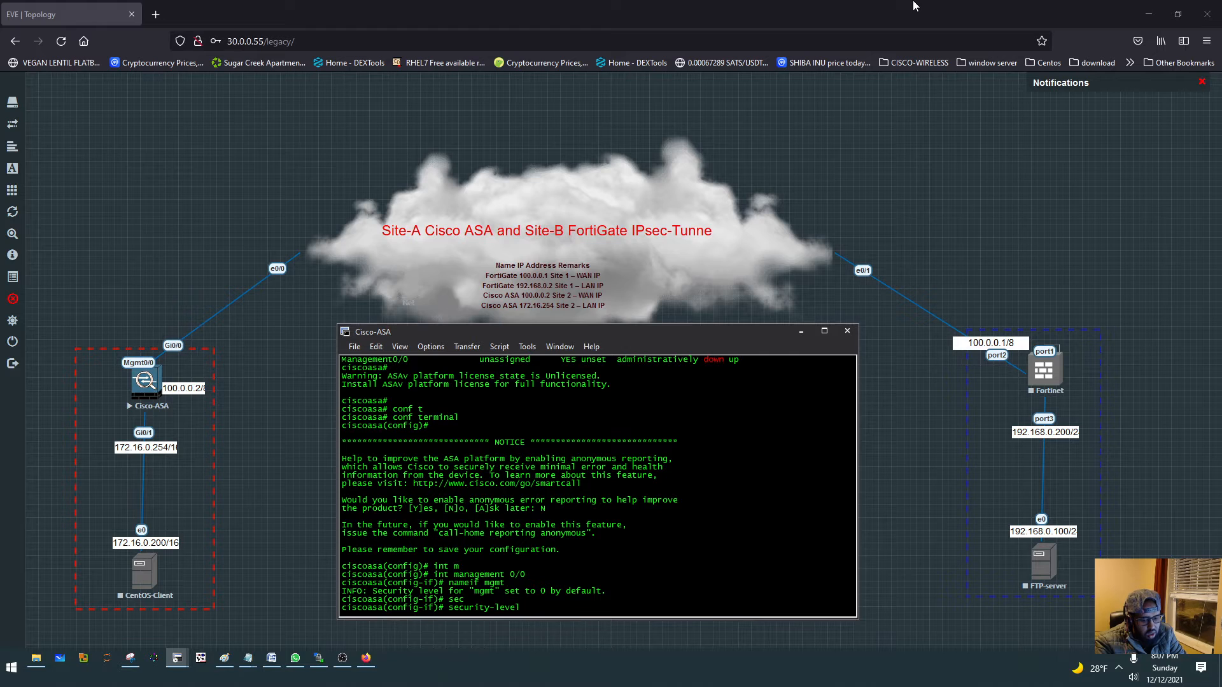
type("90")
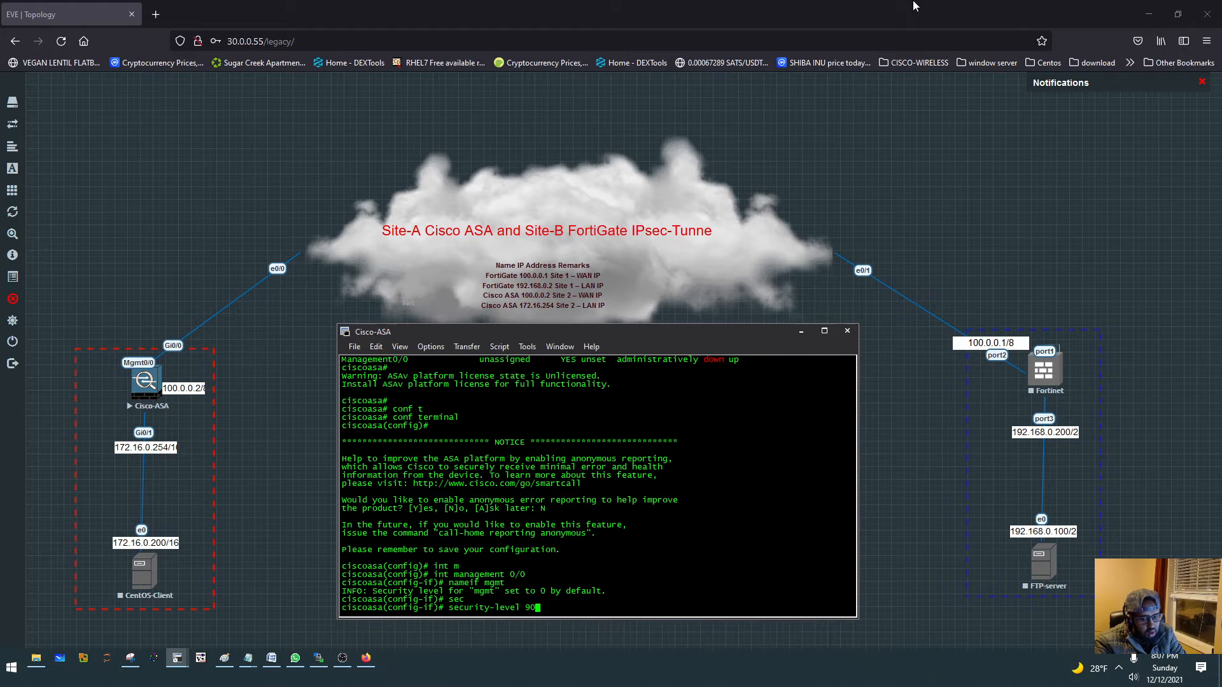
key("Return")
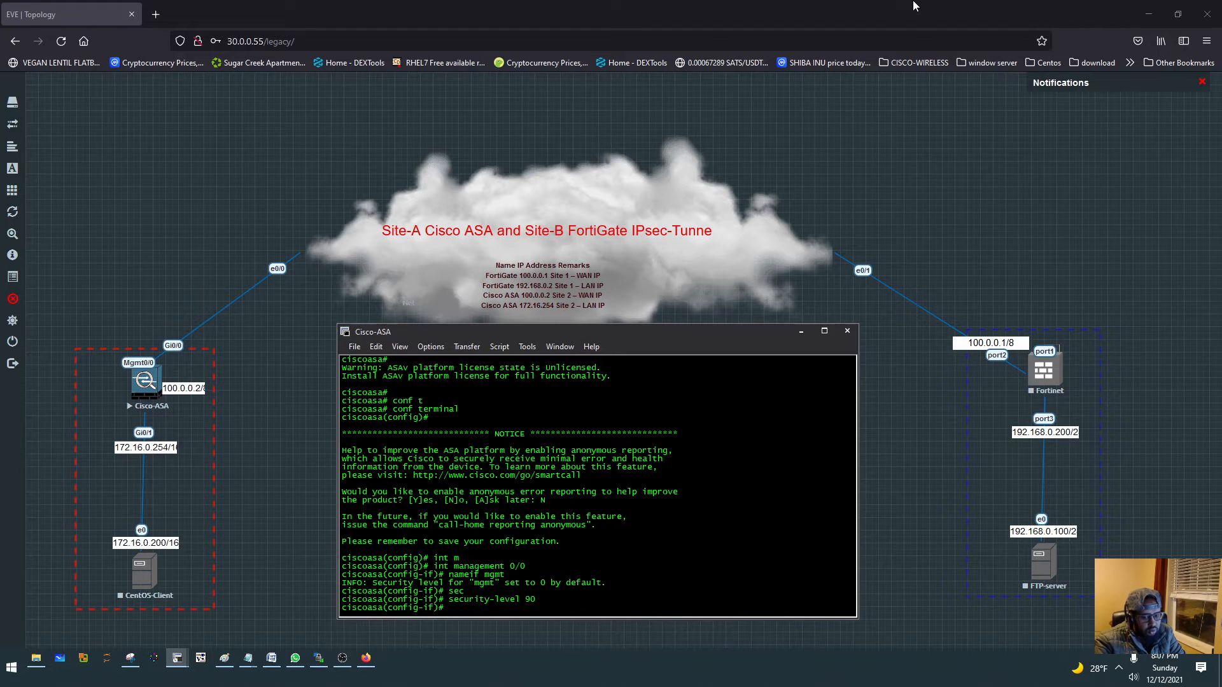
- Configure the management interface to get its IP address and default route by DHCP with the setroute option
type("ip a")
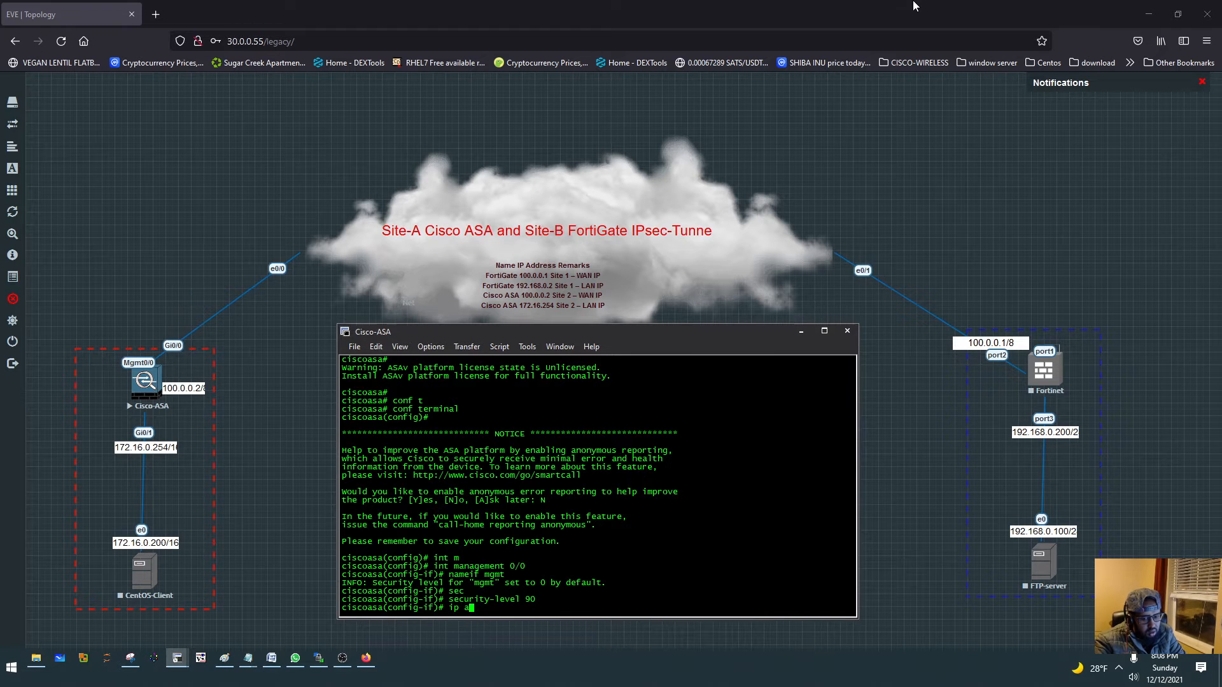
key("Tab")
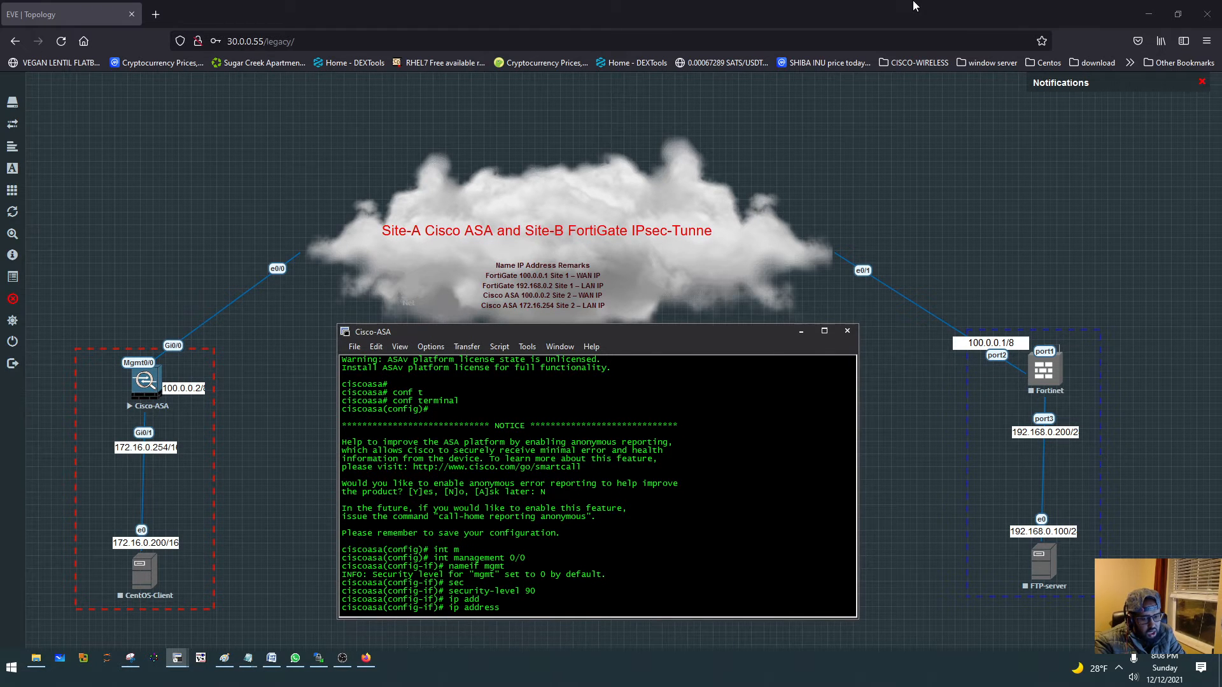
type("dh")
key("Tab")
type("se")
key("Tab")
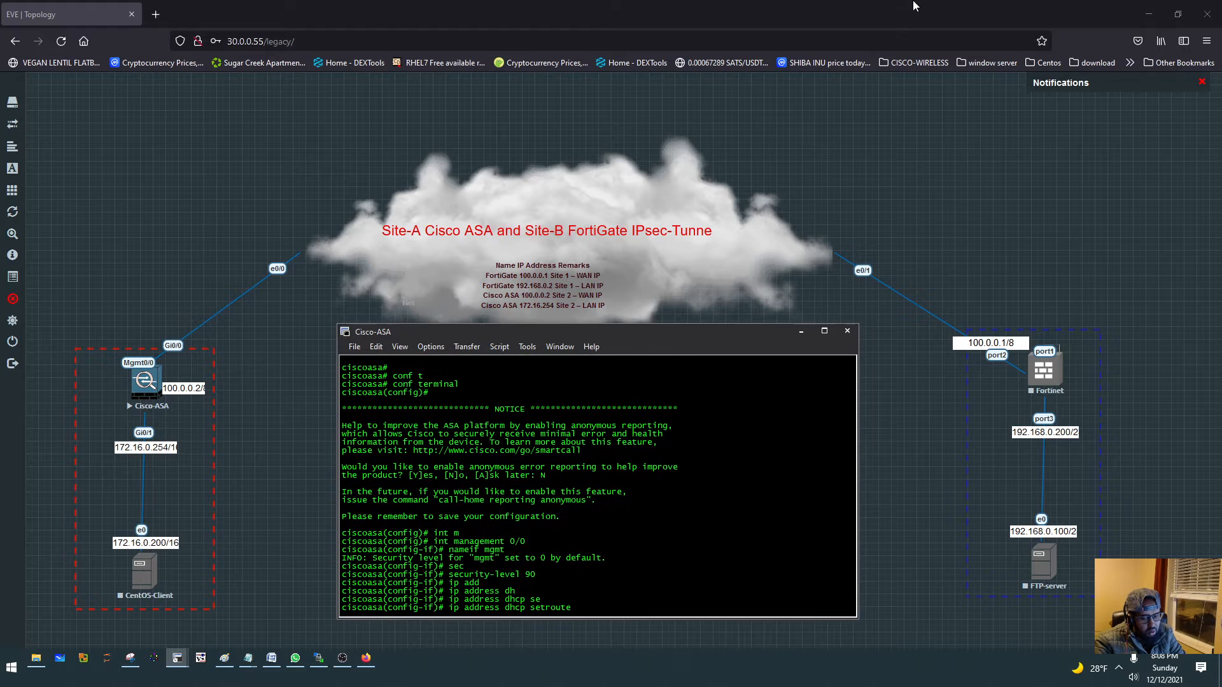
key("Return")
- Bring up the management interface with no shut
type("n oshut")
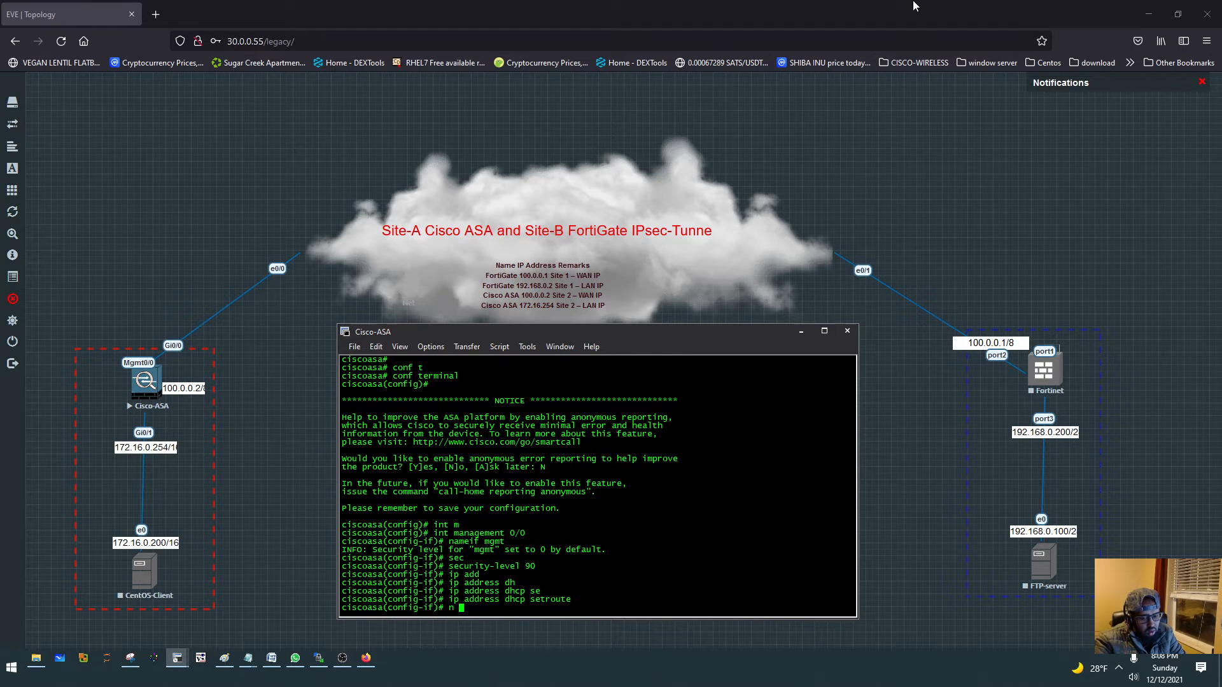
key("Return")
type("n oshut")
key("Return")
type("n oshu")
key("BackSpace")
key("BackSpace")
key("BackSpace")
key("BackSpace")
key("BackSpace")
type("o shut")
key("Return")
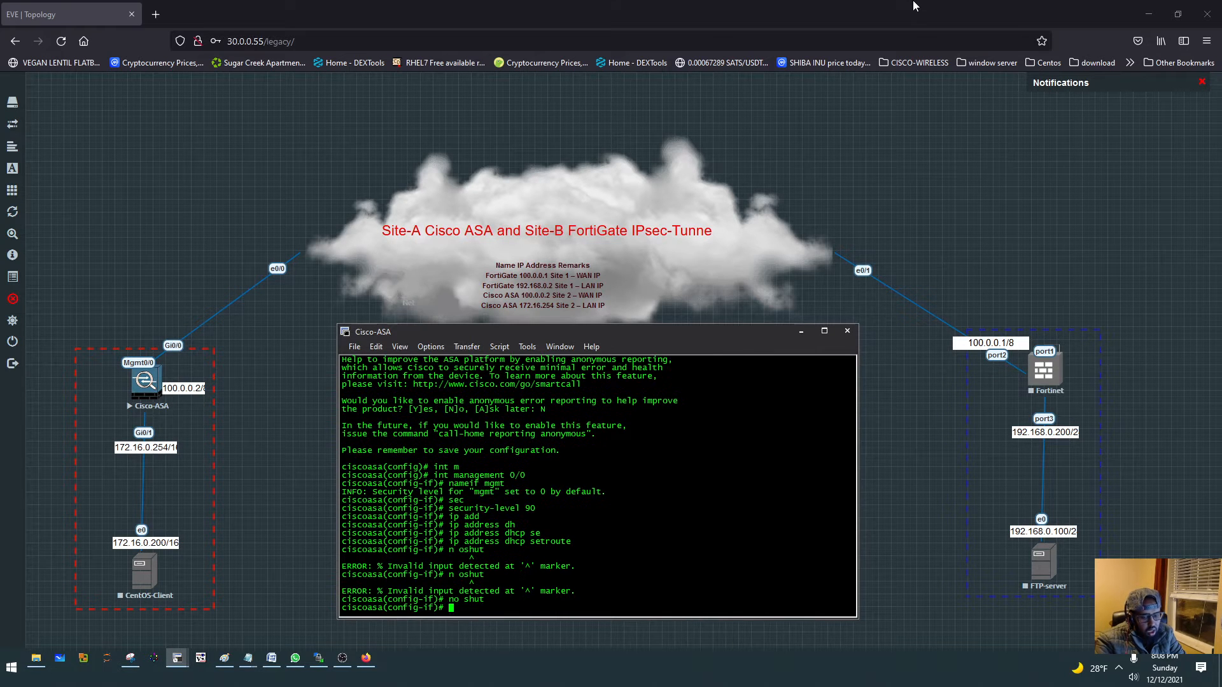
- Show the brief interface IP summary and check the address and status of Management0/0
type("show int ip")
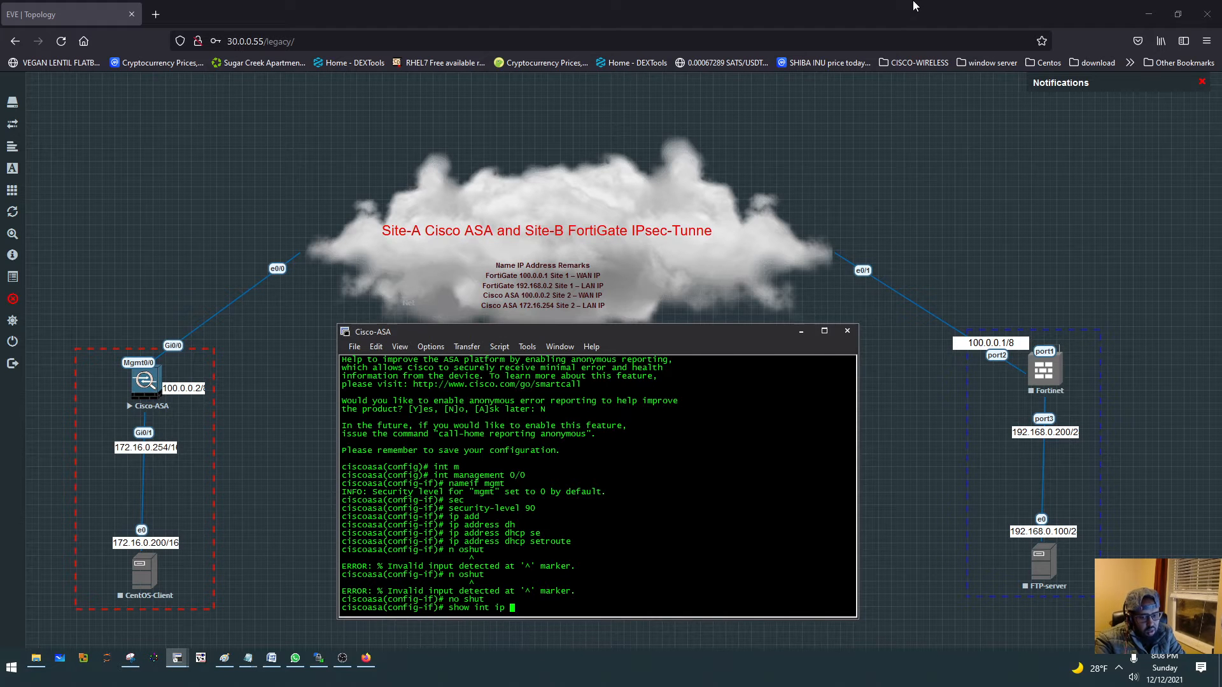
key("BackSpace")
key("BackSpace")
key("BackSpace")
key("BackSpace")
type("ip")
key("BackSpace")
key("BackSpace")
key("BackSpace")
type("int ip bri")
key("Return")
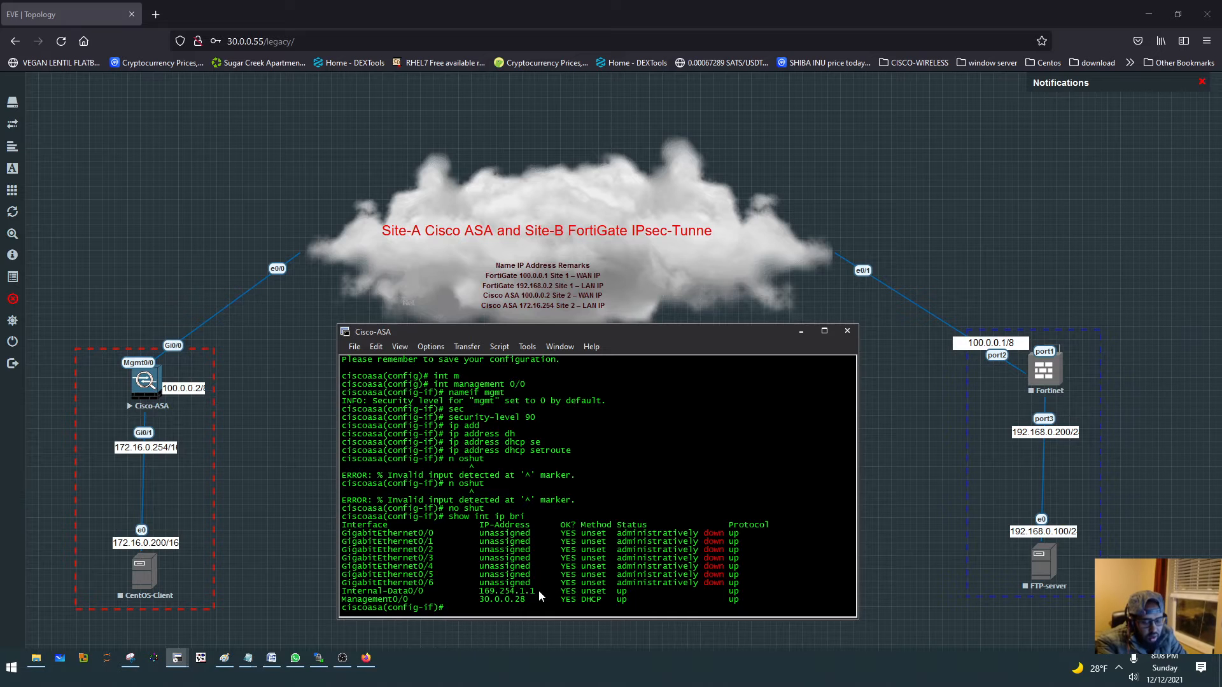
left_click_drag(343, 600, 736, 602)
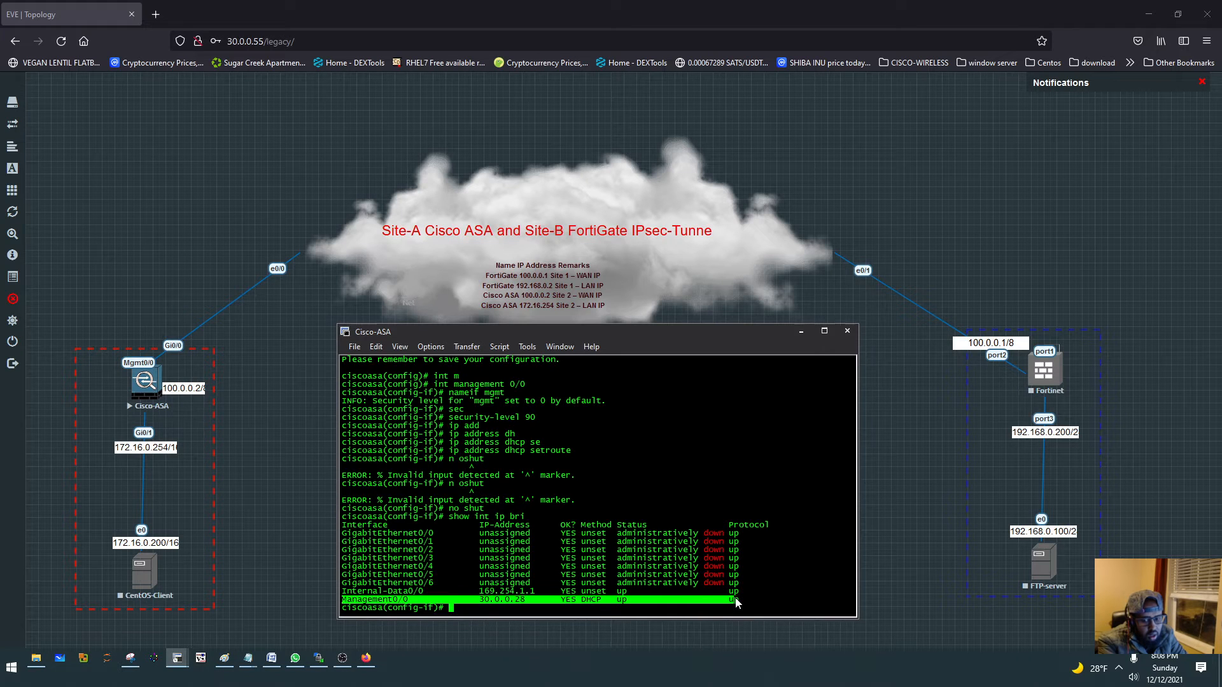
left_click_drag(739, 602, 345, 600)
left_click(434, 571)
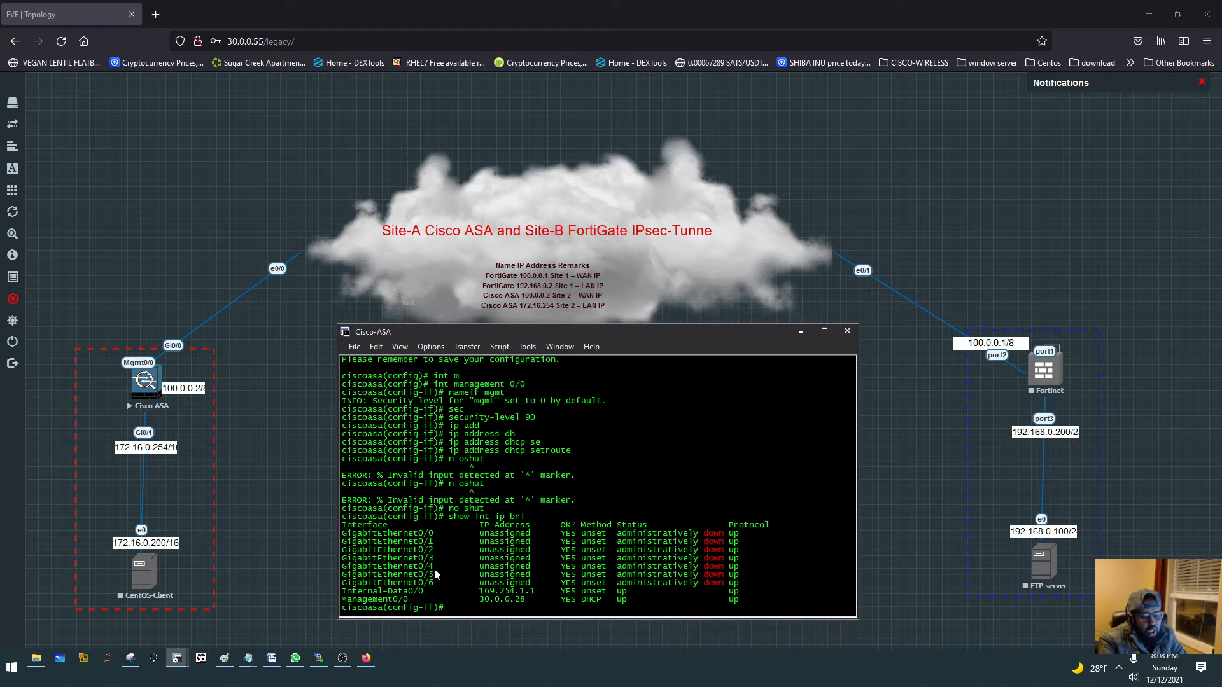
- Return to global configuration mode and list the http command options, examining the server entry
type("exit")
key("Return")
type("http ser")
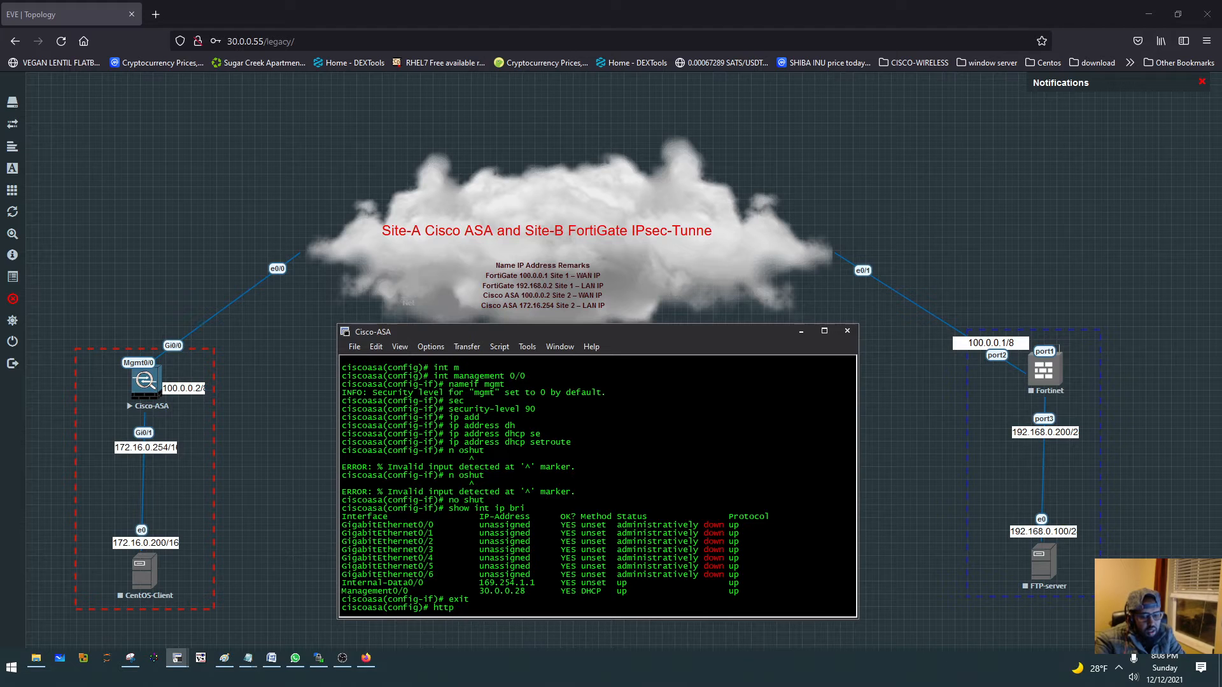
key("Tab")
type("en")
key("BackSpace")
key("BackSpace")
key("BackSpace")
key("BackSpace")
key("BackSpace")
key("BackSpace")
key("BackSpace")
key("BackSpace")
key("BackSpace")
key("BackSpace")
key("BackSpace")
key("BackSpace")
key("BackSpace")
type("ttp ?")
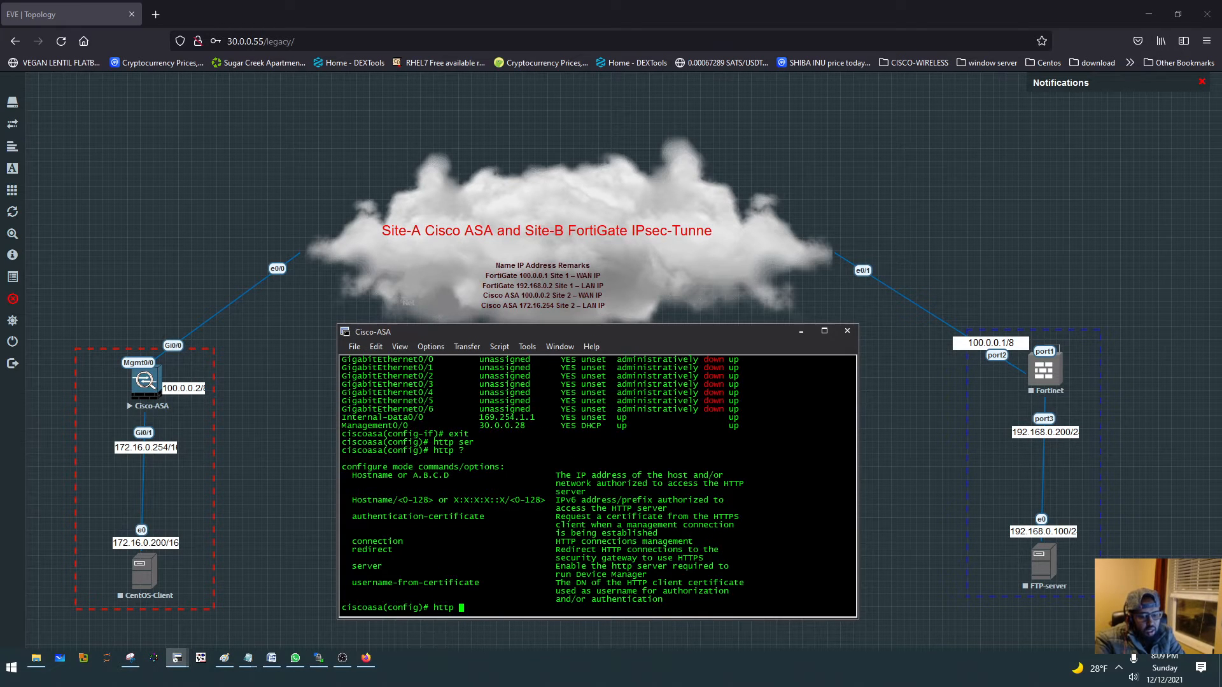
left_click_drag(352, 567, 384, 569)
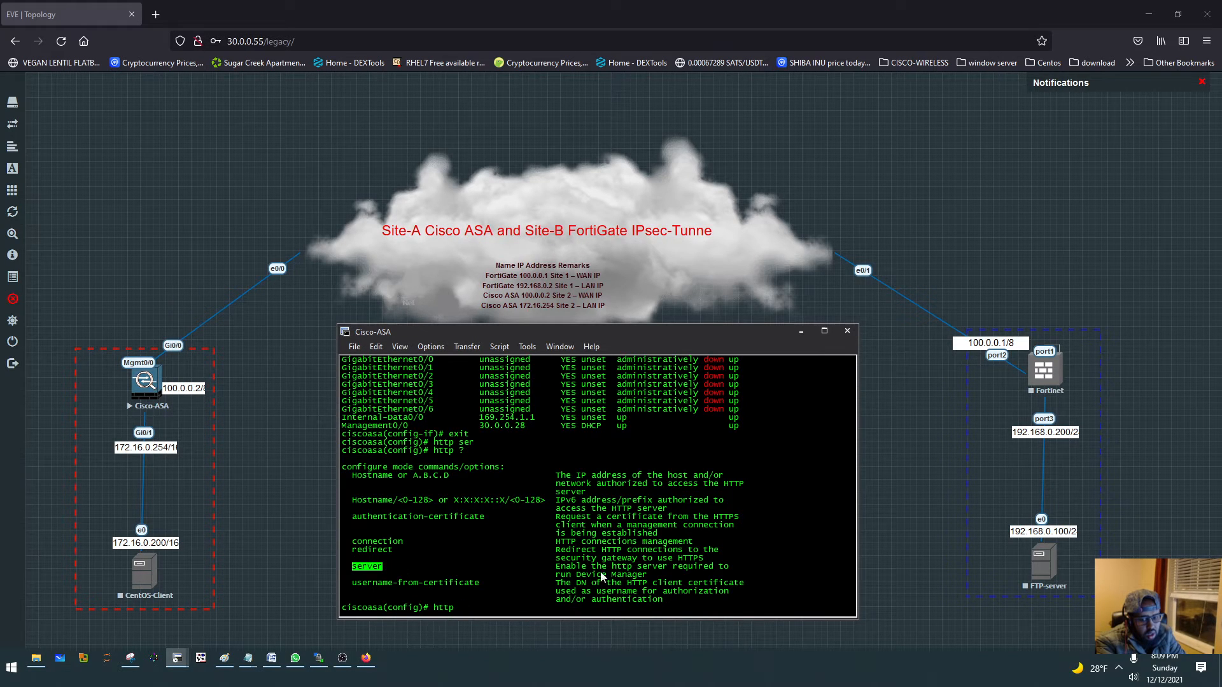
left_click_drag(559, 567, 649, 578)
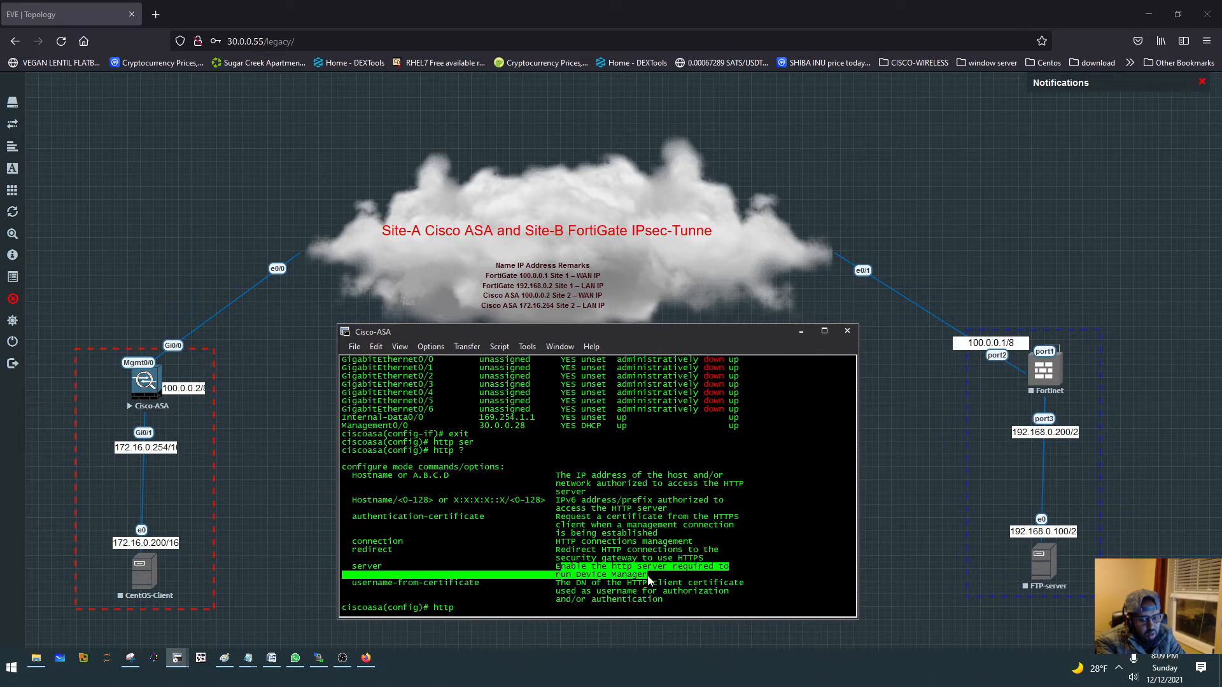
left_click(501, 609)
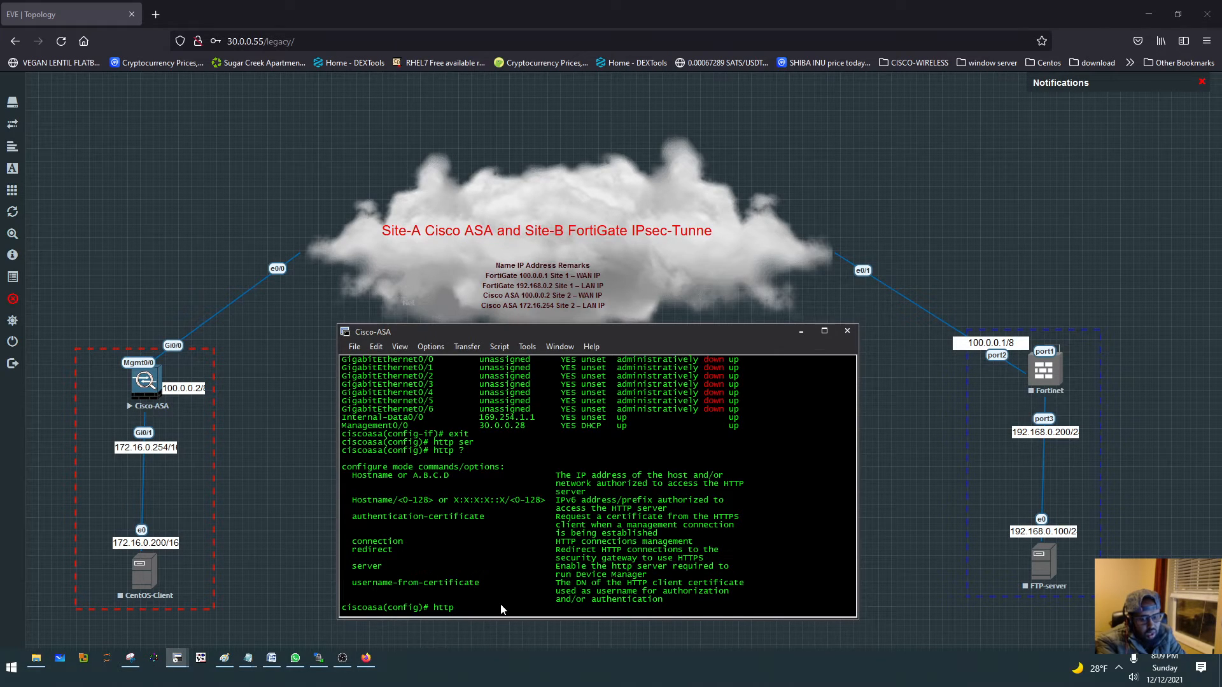
- Enable the ASA's HTTP server with http server enable
type("serv")
key("Tab")
type("en")
key("Tab")
key("Return")
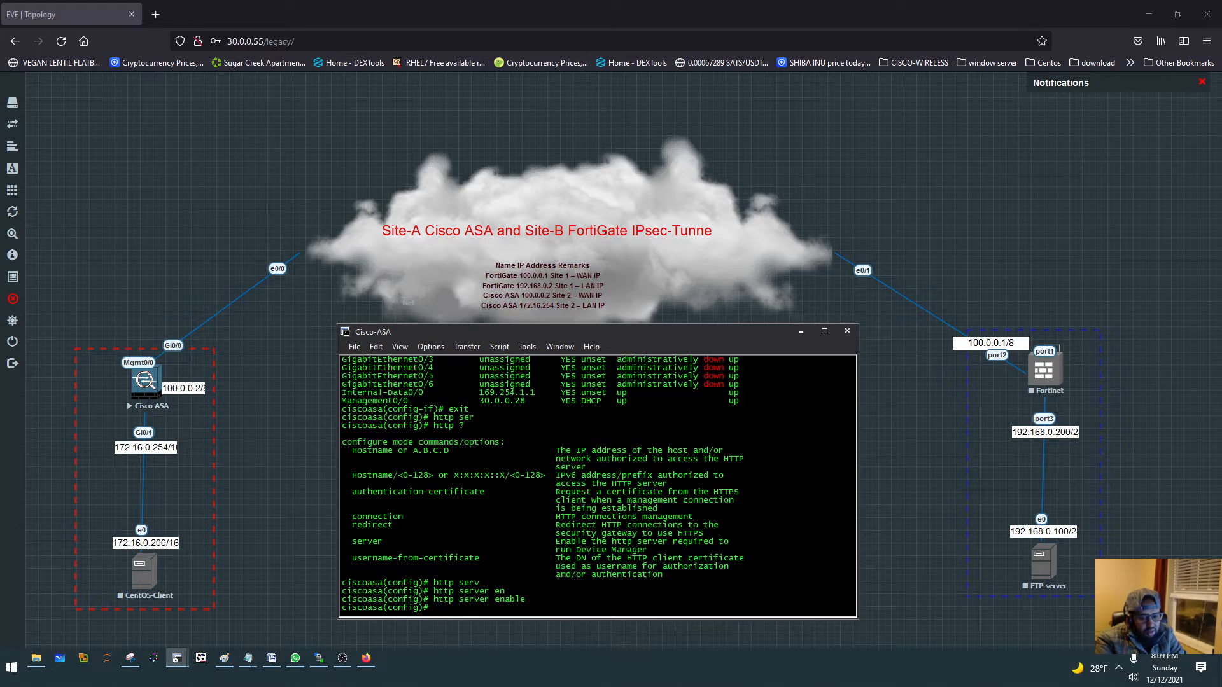
- Allow HTTP access from network 30.0.0.0 255.255.255.0 on the mgmt interface, checking the available interface names
type("http")
key("Tab")
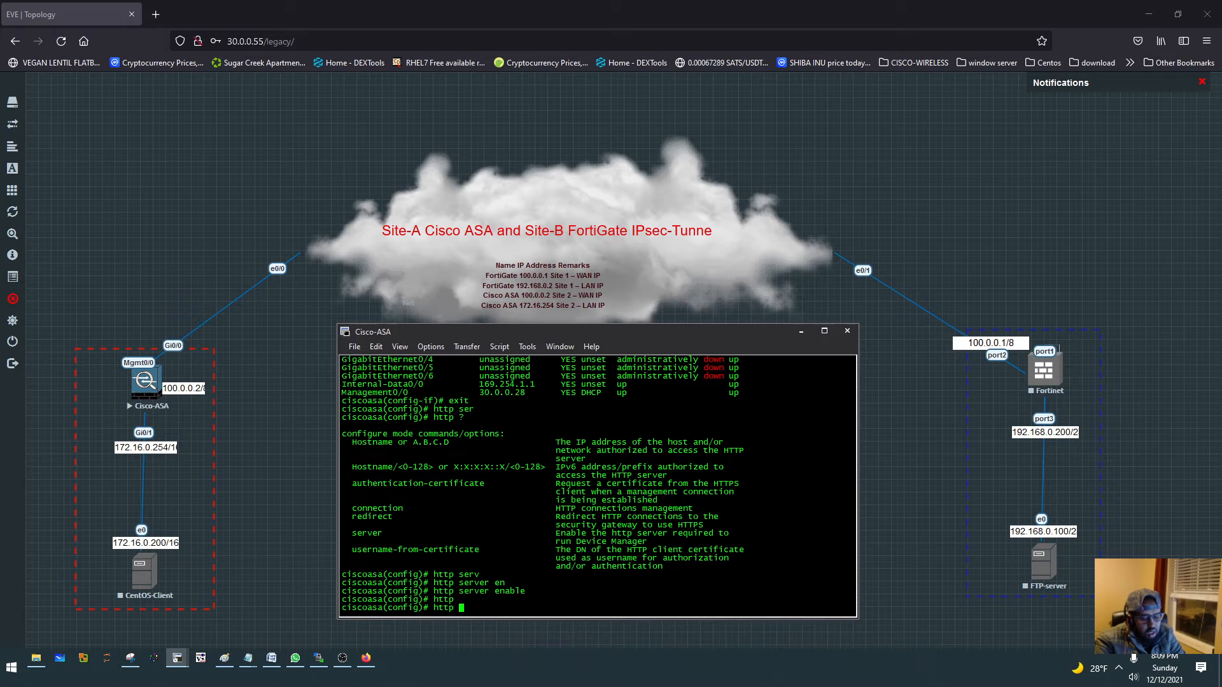
type("30.0.0.0 255.25")
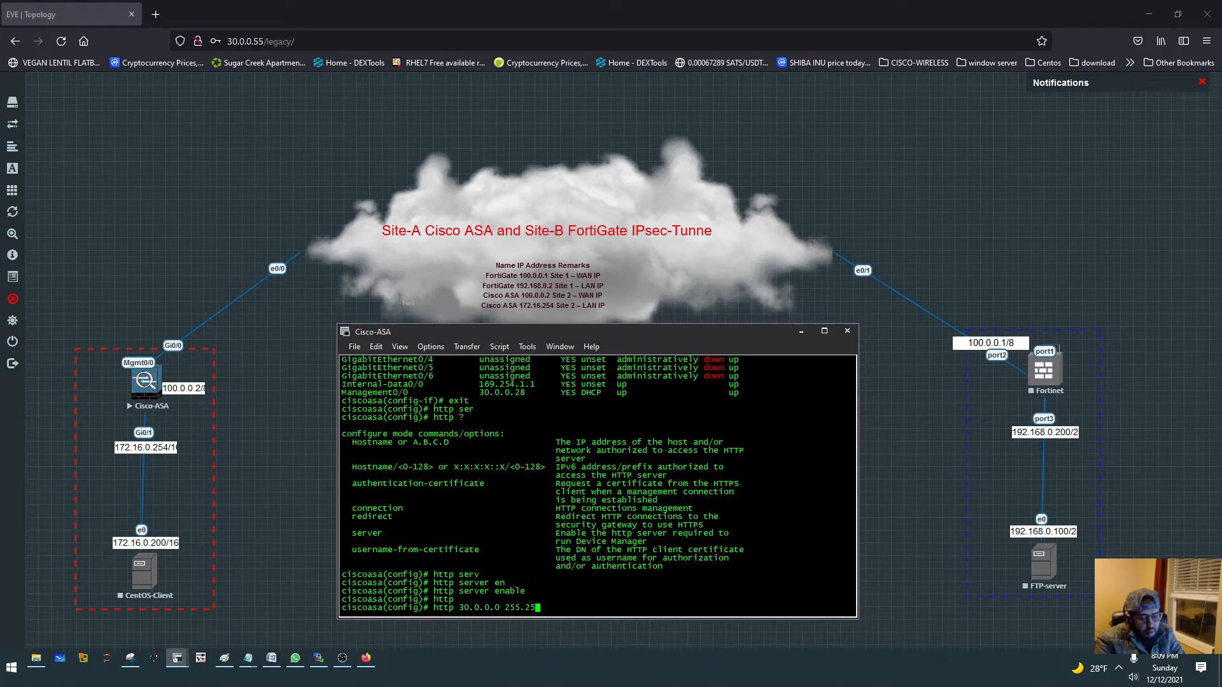
type("5.255.0 ")
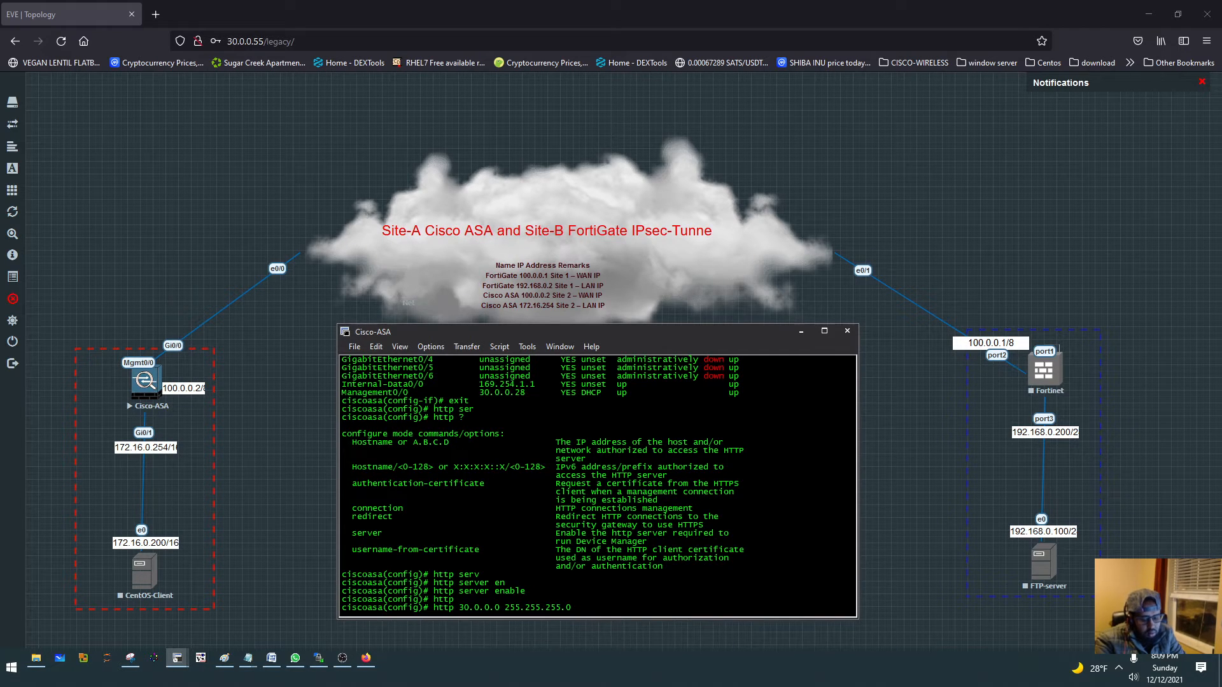
type("?")
type("m")
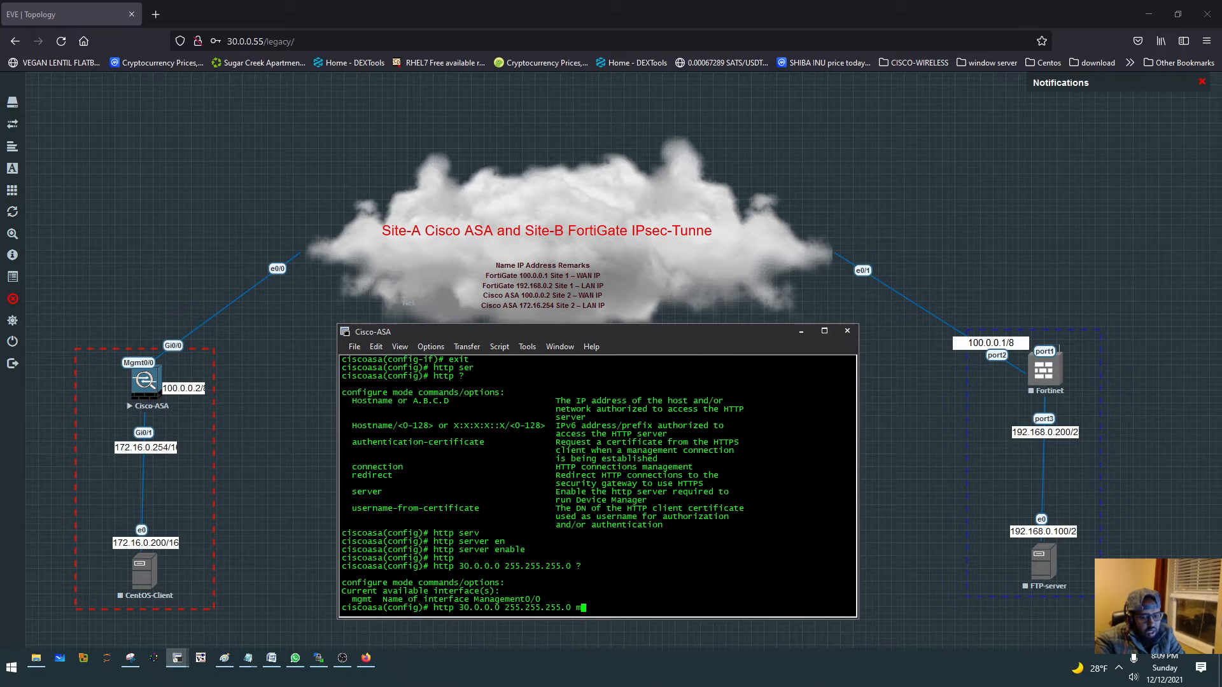
key("Tab")
key("Return")
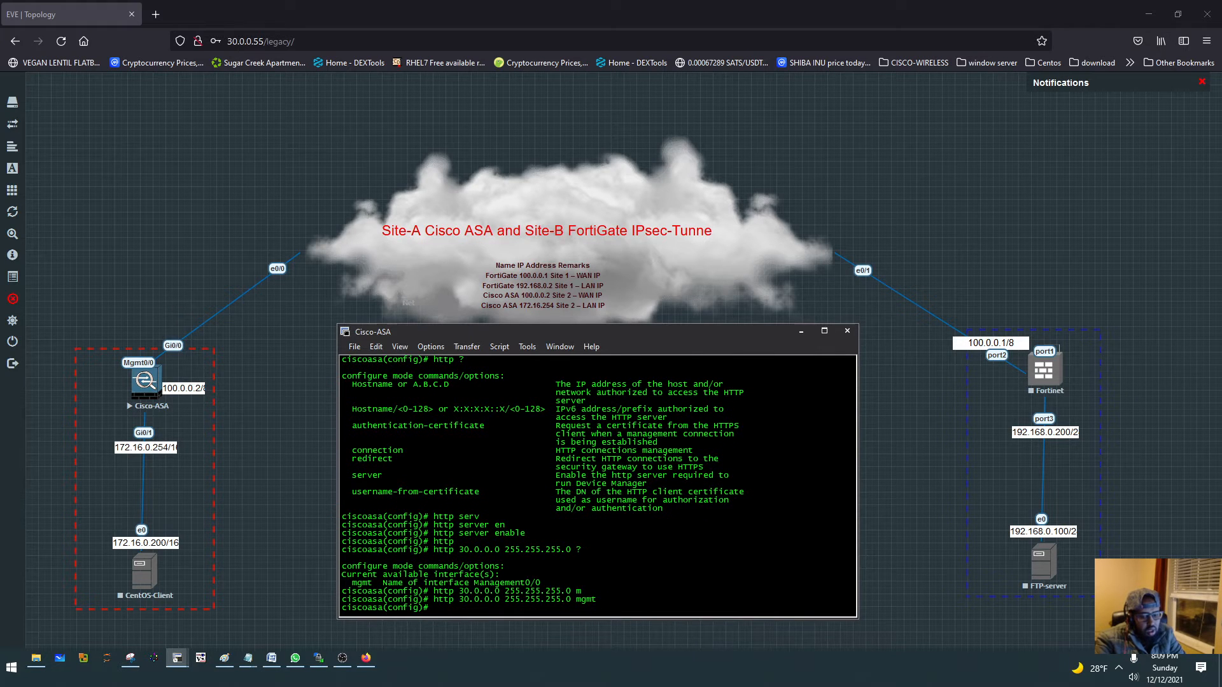
key("Return")
key("Return")
- Show the interface names and their security levels with show nameif
type("show namif")
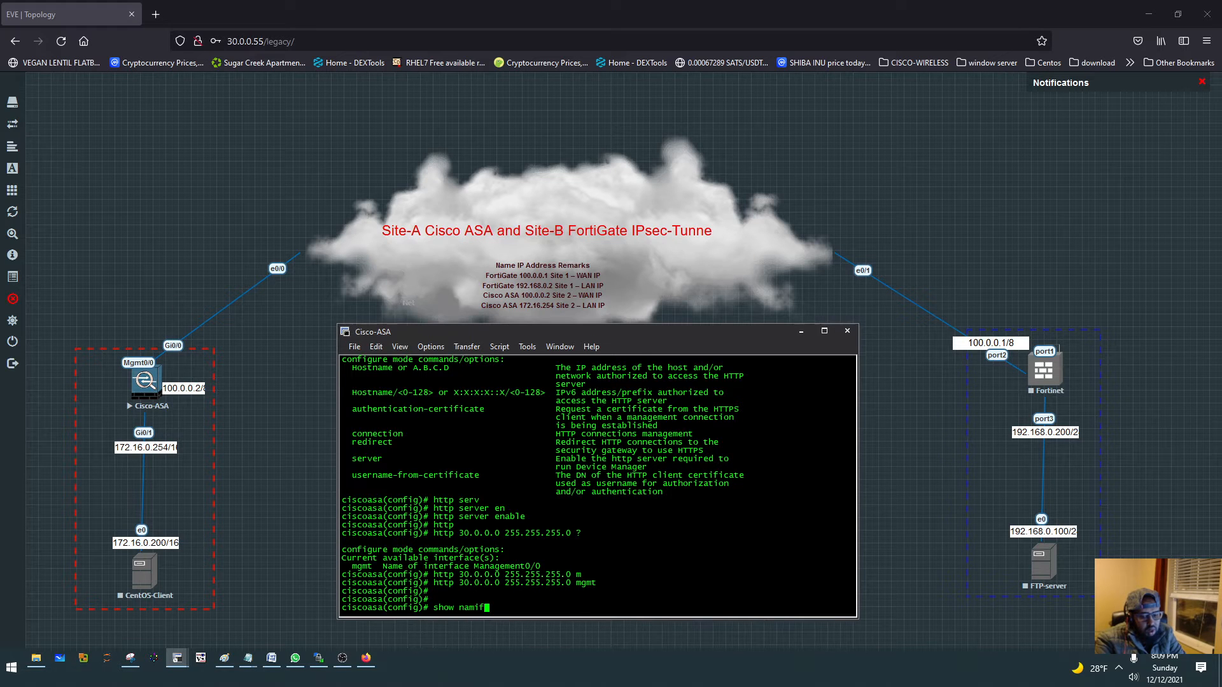
key("Tab")
key("Return")
type("show")
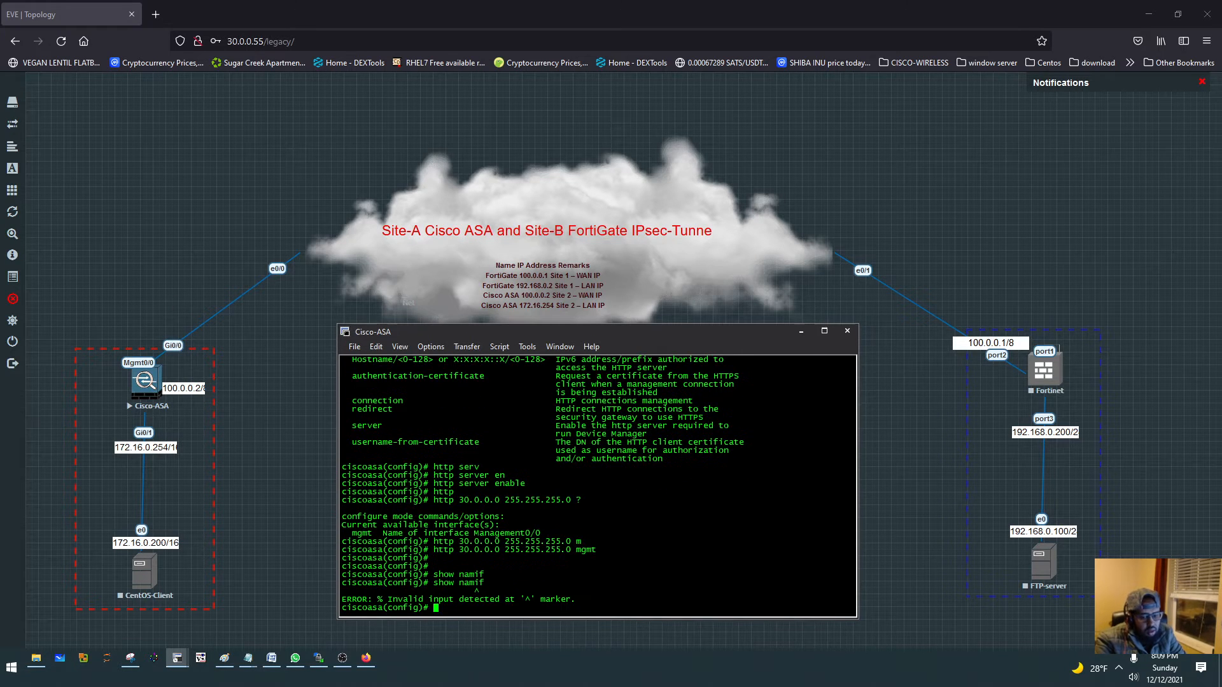
type("nameif")
key("Return")
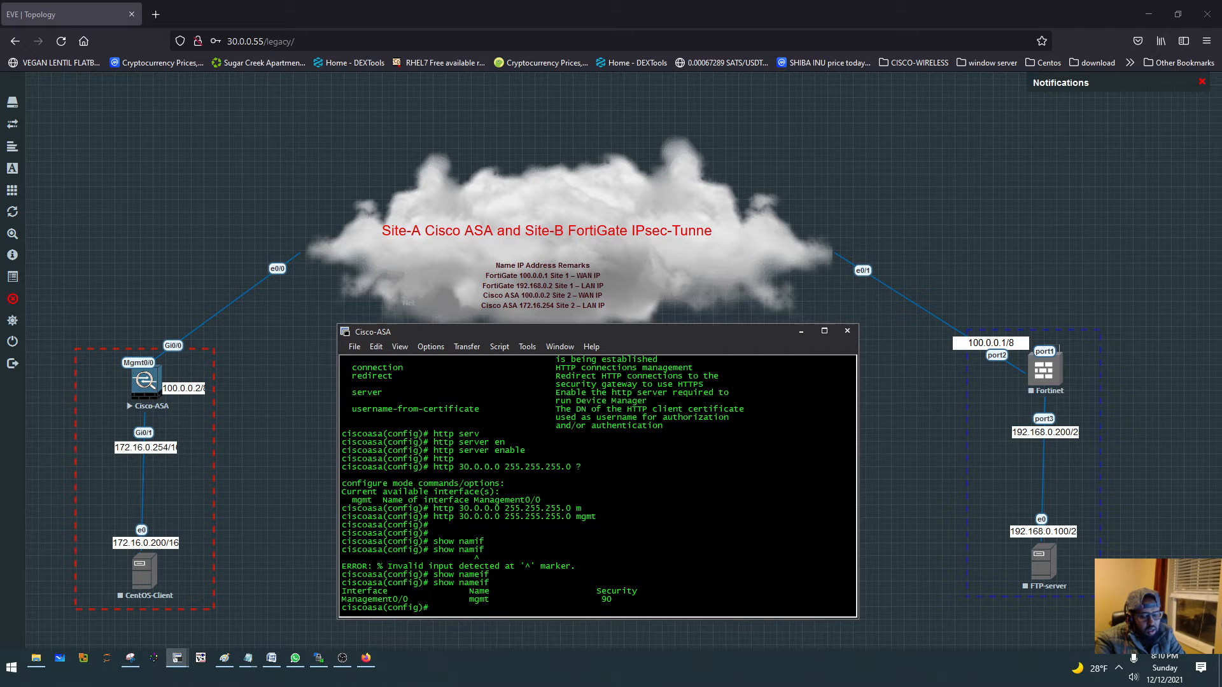
- Enter configuration of interface g0/1 and name it inside
type("int e0/")
key("BackSpace")
key("BackSpace")
type("g0/1")
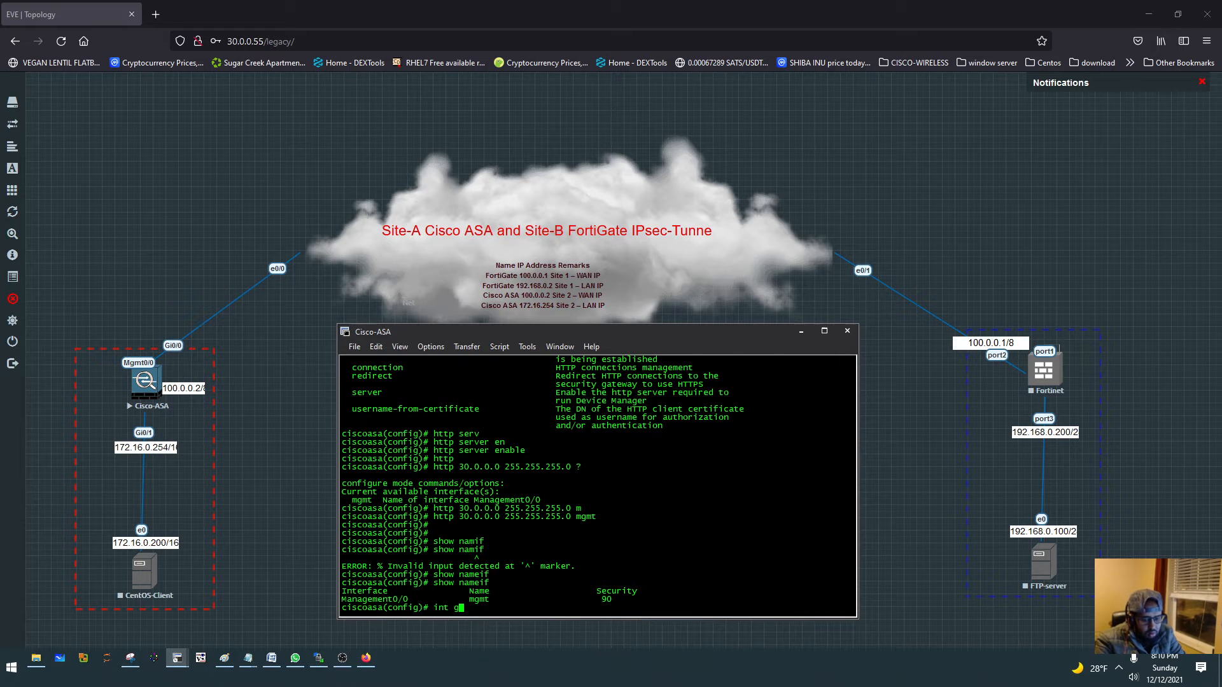
key("ctrl+a")
key("Return")
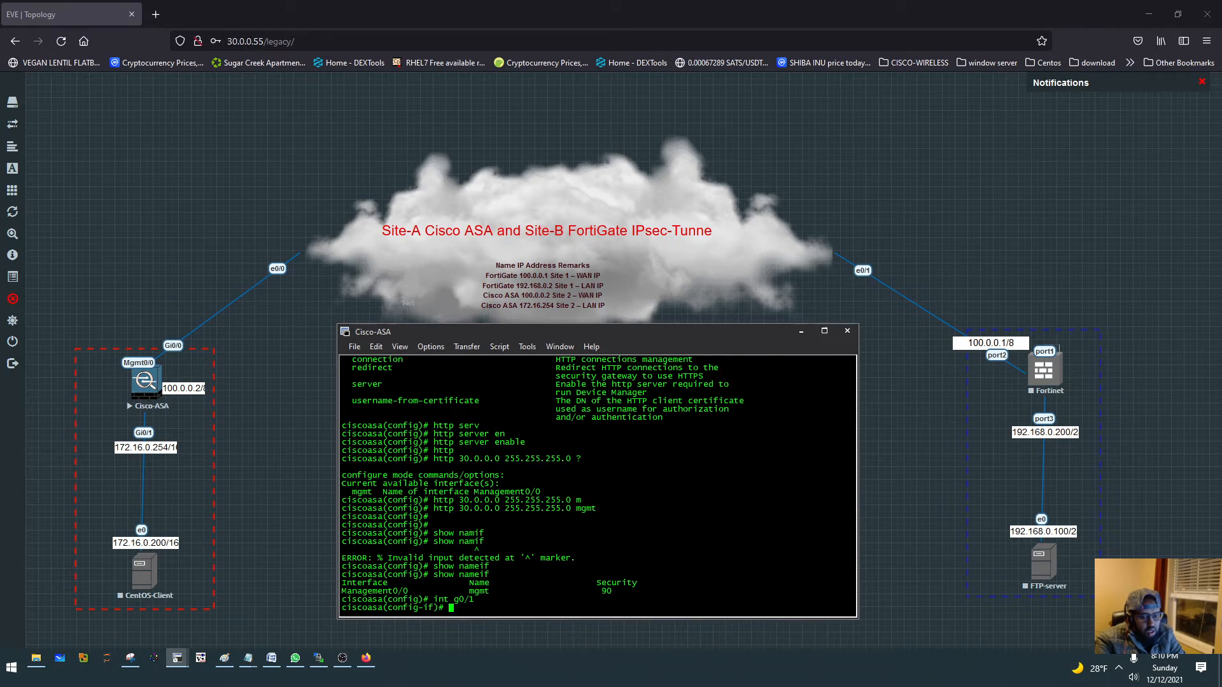
type("nameif inside")
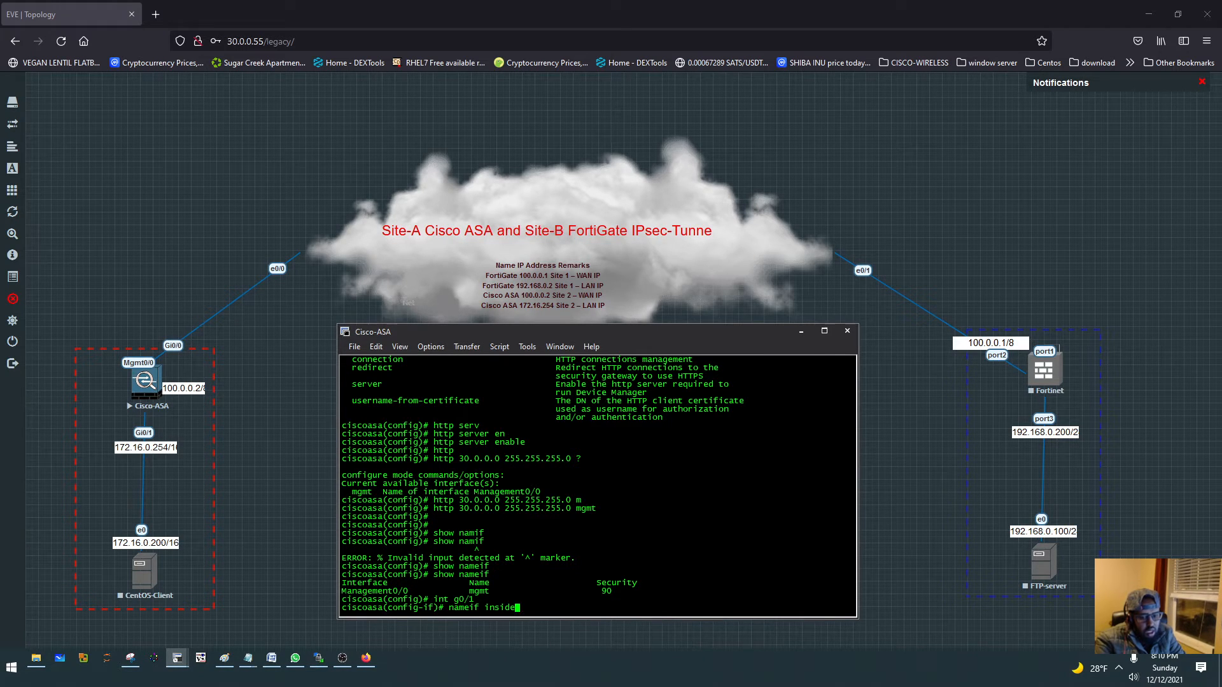
key("Return")
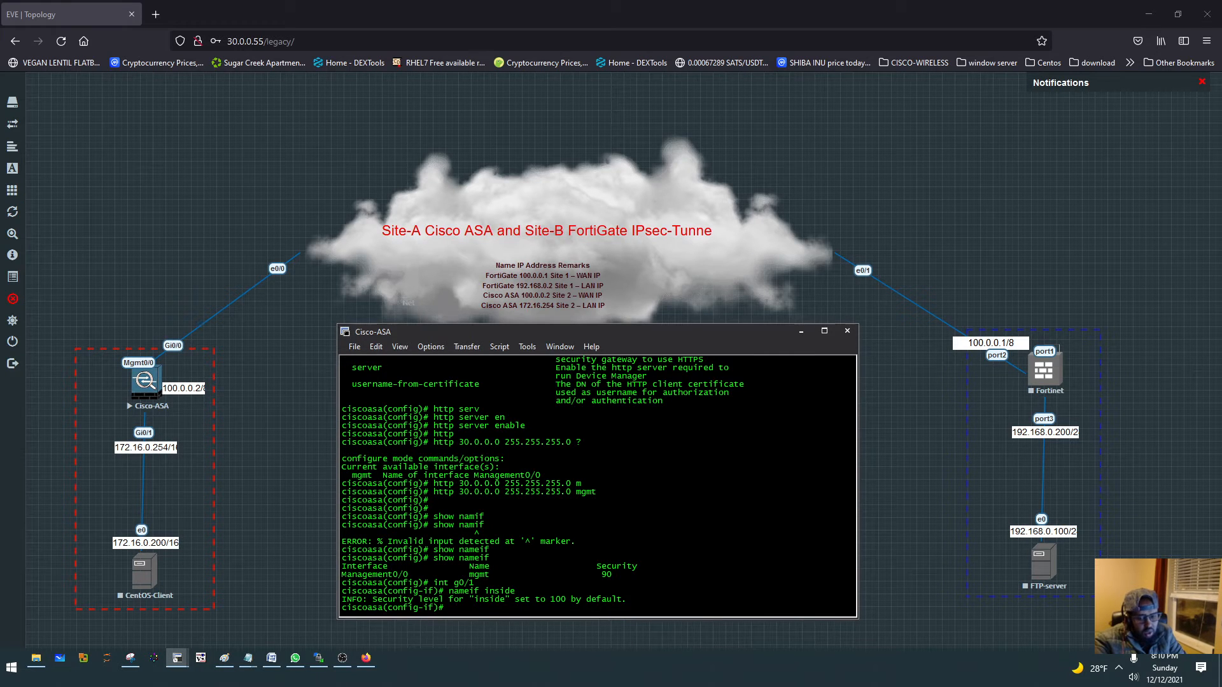
- Assign IP address 172.16.0.254 with mask 255.255.0.0 to the inside interface and enable it with no shut
type("ip add 172.16.0.254")
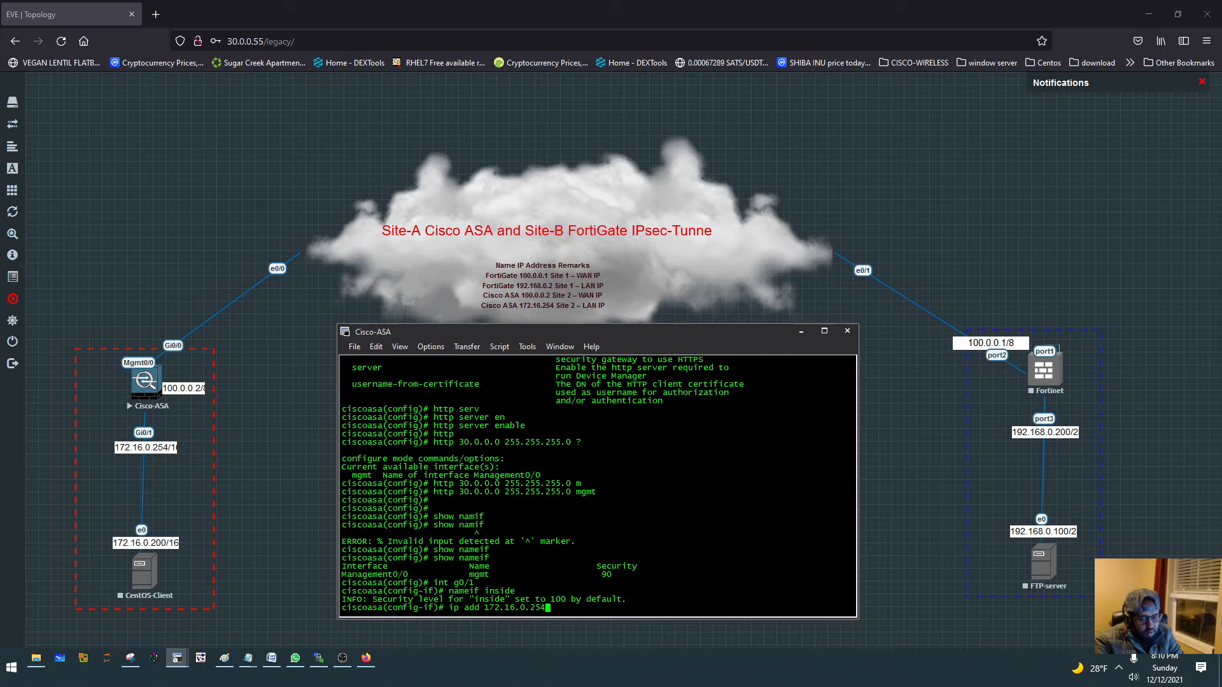
type(" 255.255.0.0")
key("Return")
type("n")
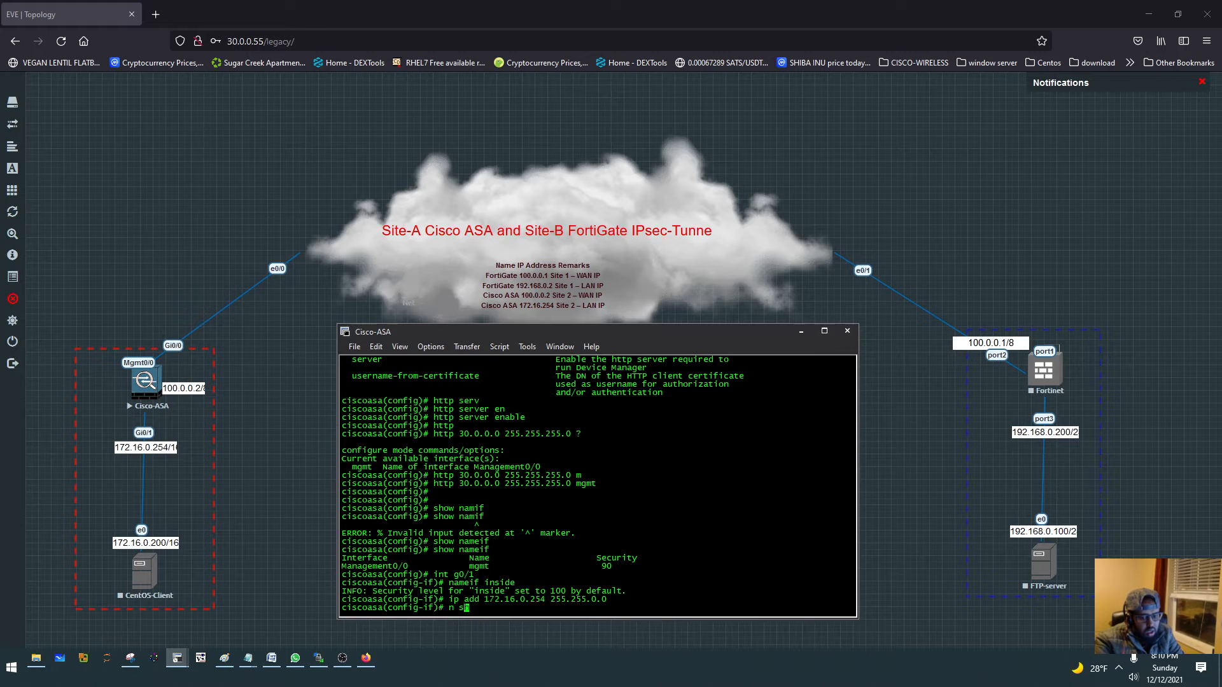
type("o shut")
key("Return")
- Run show nameif to check the name and security level of GigabitEthernet0/1
type("show name")
key("Tab")
type("if")
key("Return")
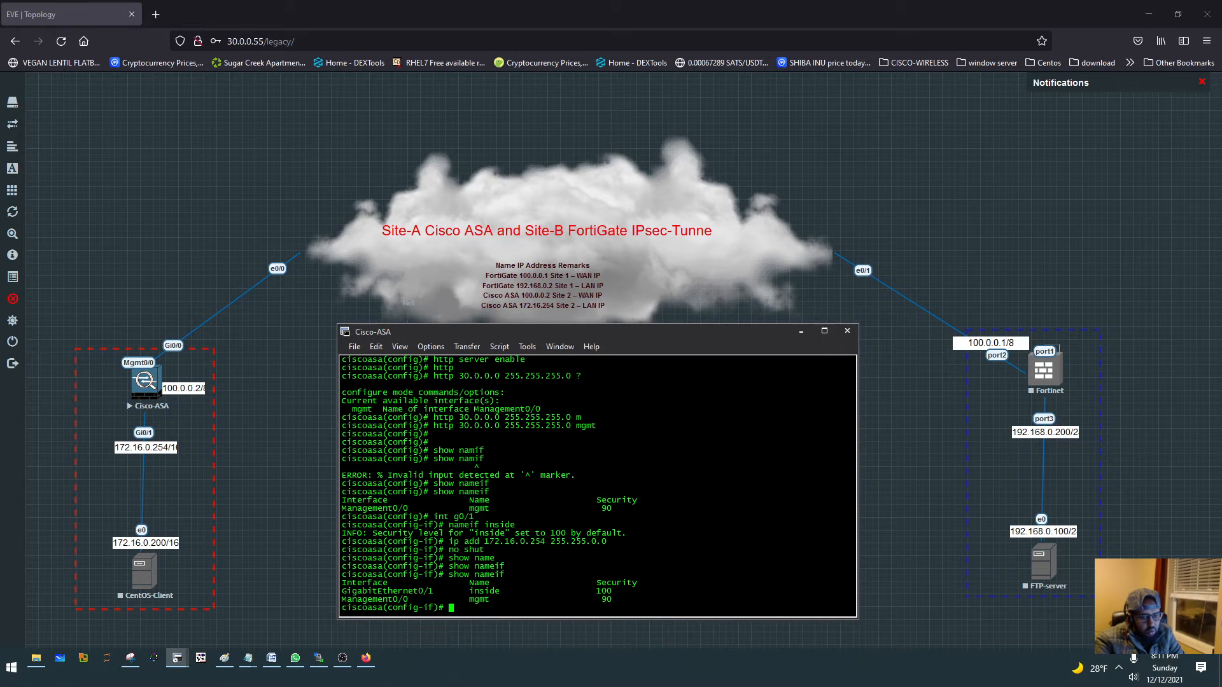
- Enter configuration of interface g0/0 and name it outside
type("int g0/0")
key("Return")
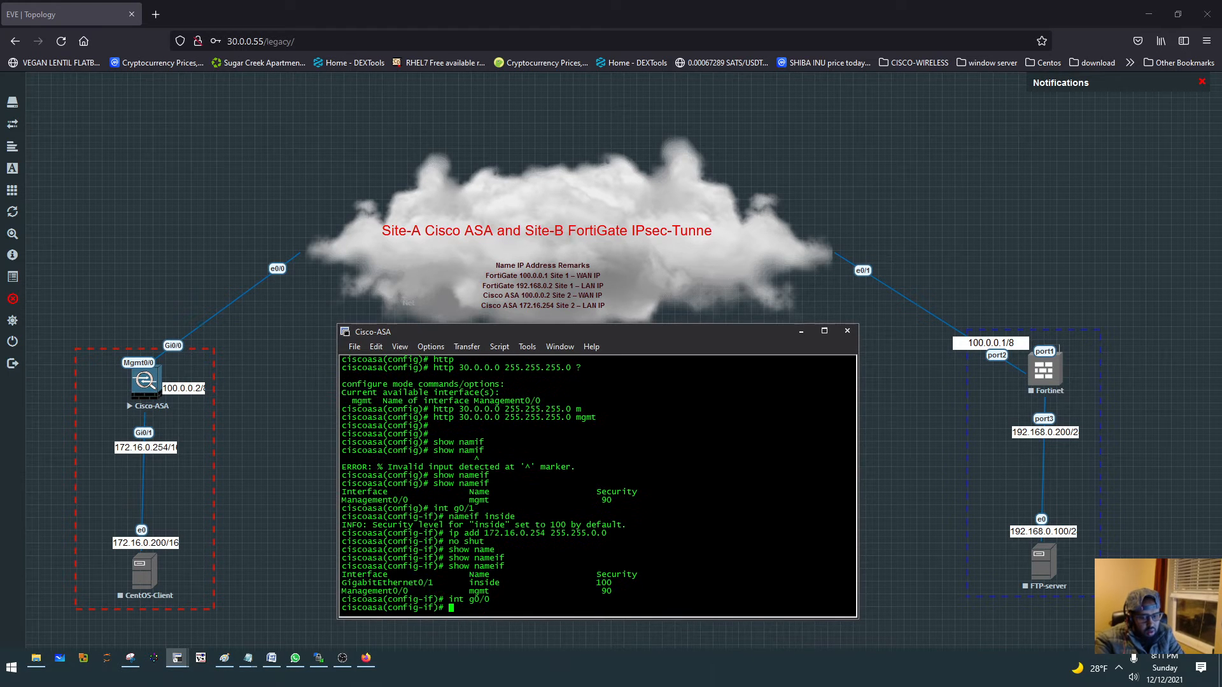
type("nameif outside")
key("Return")
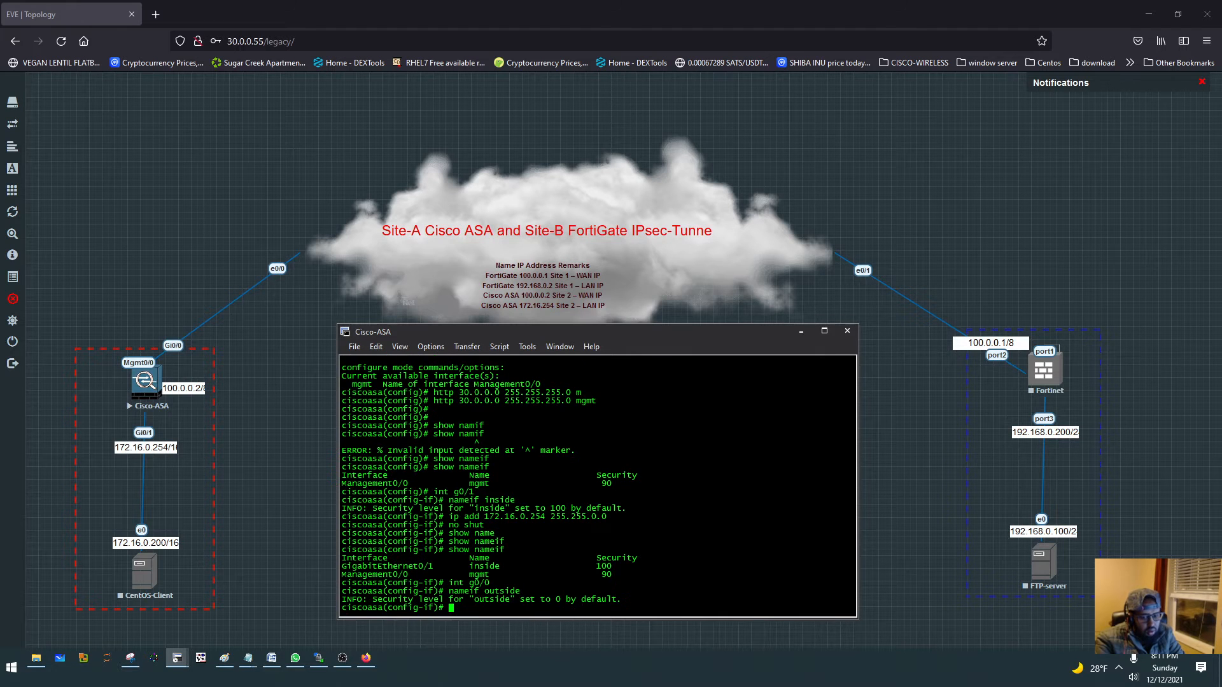
- List the values accepted by the security-level command for the outside interface
type("sec")
key("Tab")
type("?")
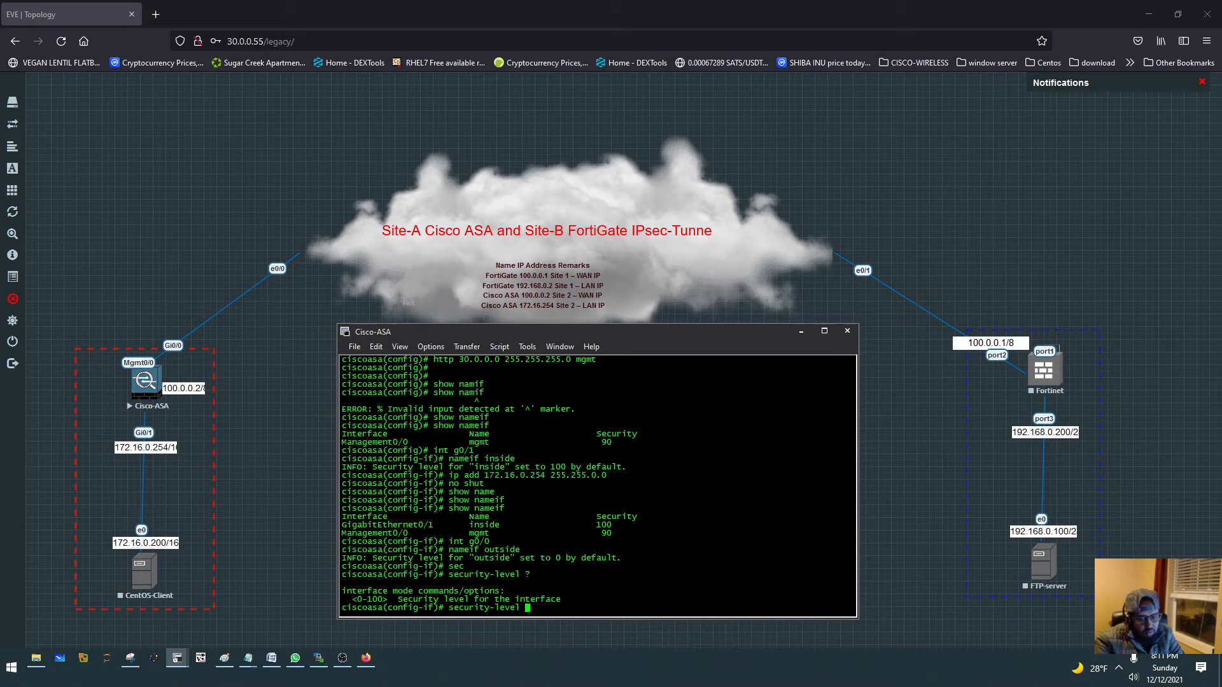
key("Return")
key("Return")
key("Return")
key("Return")
key("Return")
- Assign IP address 100.0.0.2 with mask 255.0.0.0 to the outside interface and enable it with no shut
type("ip add ")
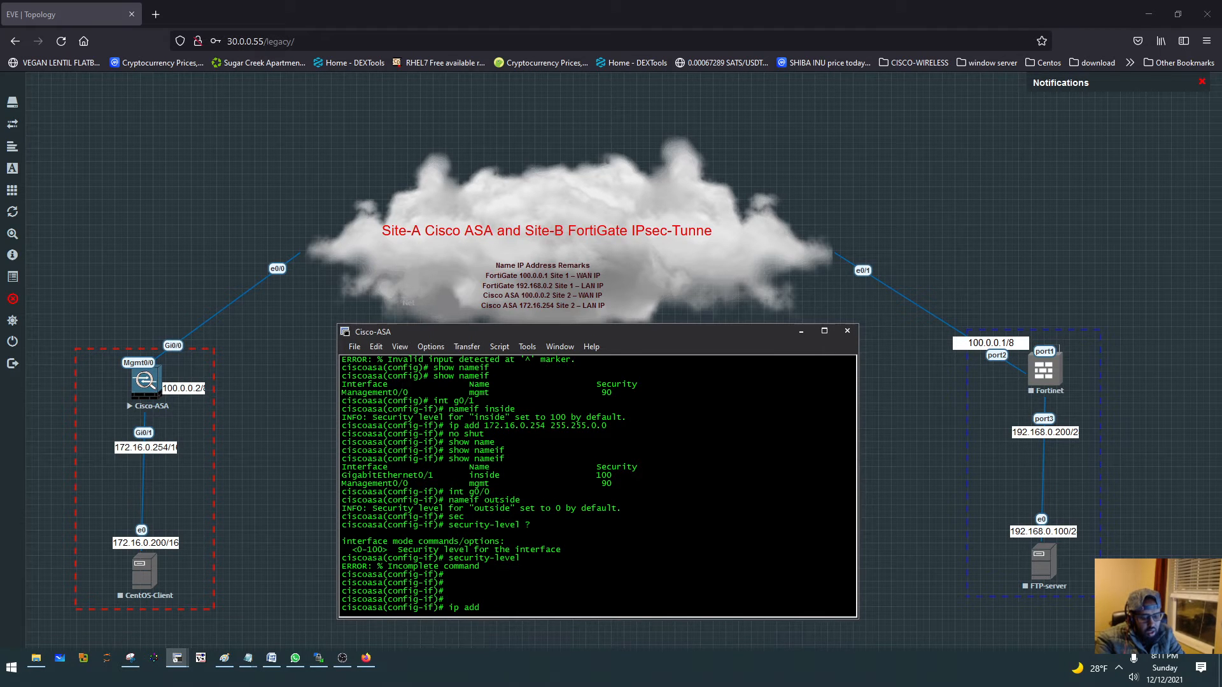
type("100.0.0.2 255.0.0.0")
key("Return")
type("no ")
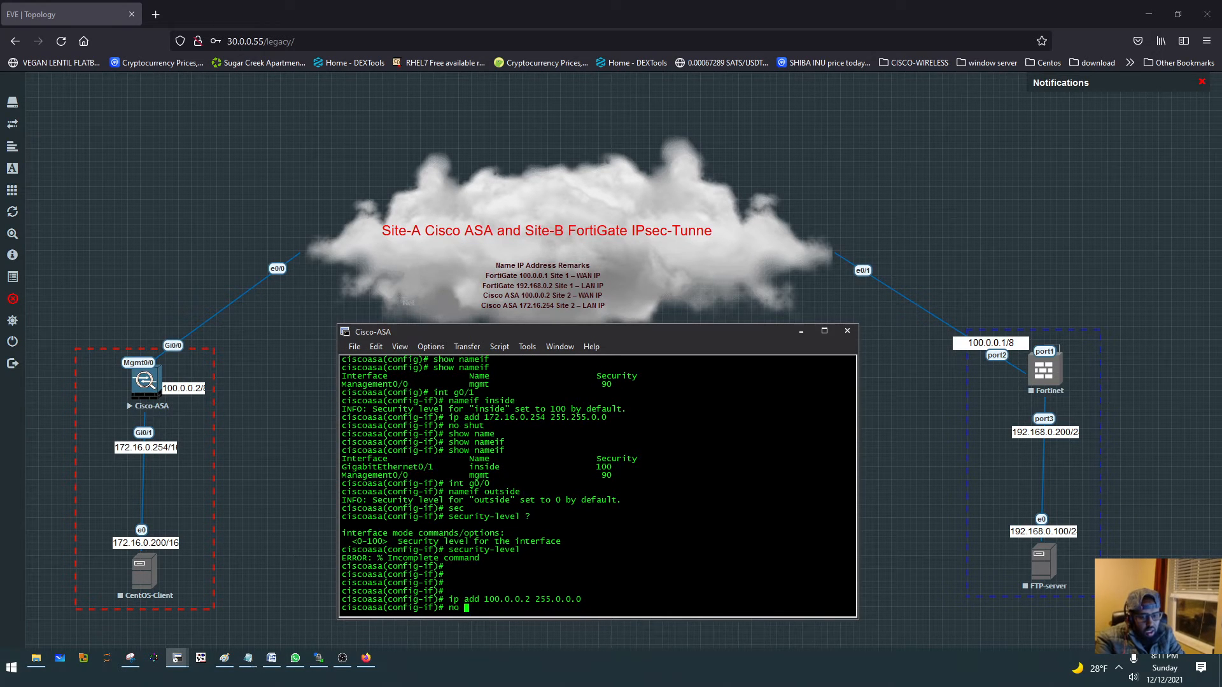
type("shut")
key("Return")
- Leave configuration mode and save the running configuration with wr
type("exit")
key("Return")
type("end")
key("Return")
type("wr")
key("Return")
- Run sh int ip bri to check the addresses and status of the ASA's interfaces
key("Return")
key("Return")
key("Return")
type("shw in")
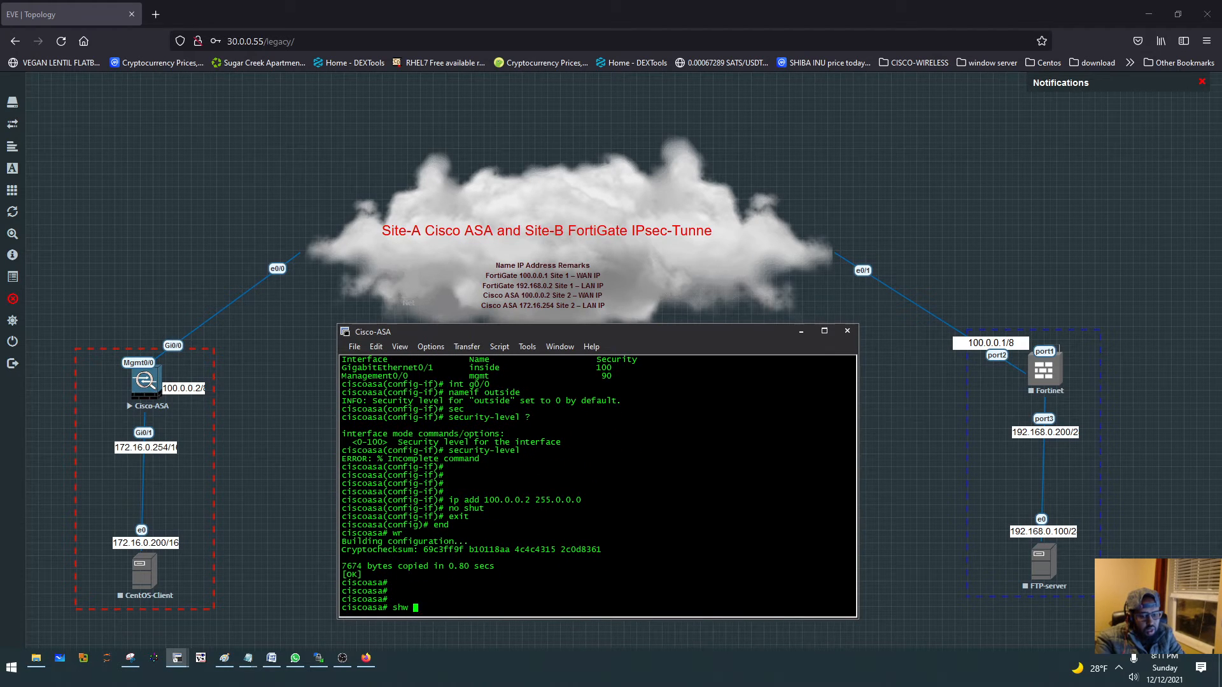
key("BackSpace")
key("BackSpace")
key("BackSpace")
key("BackSpace")
type("int ip bri")
key("Return")
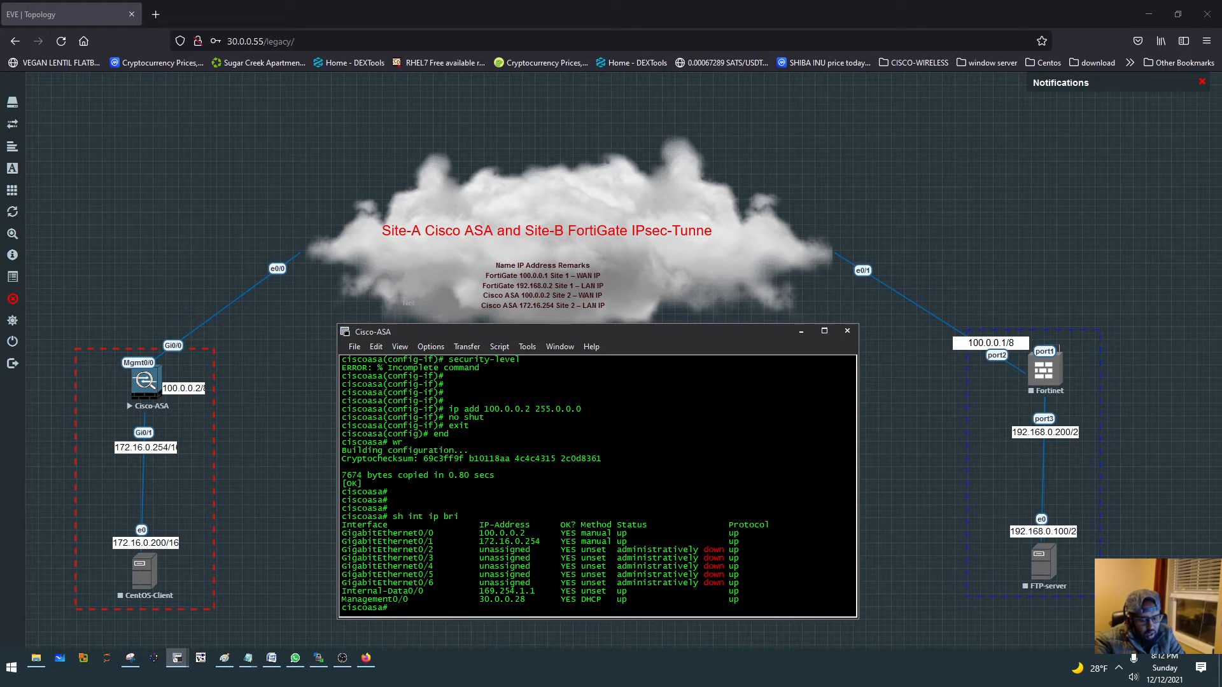
- Ping 30.0.0.1 from the ASA to test connectivity on the management network
type("ping 30.0.0.1")
key("Return")
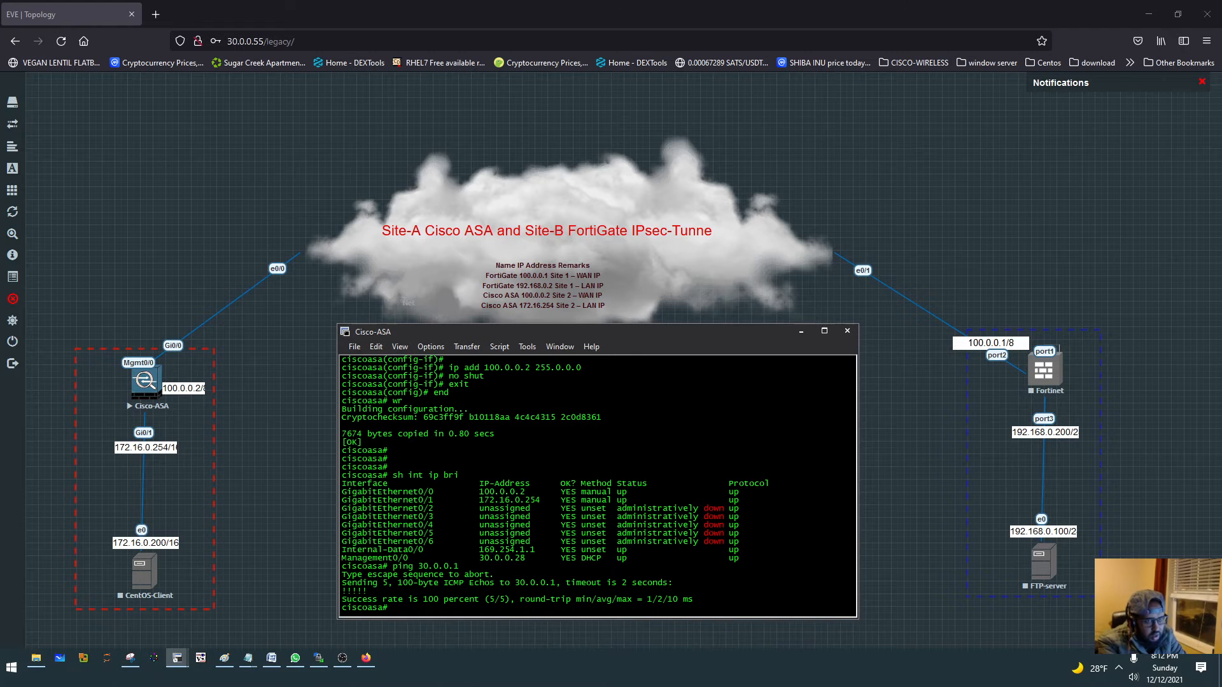
left_click(164, 16)
left_click(164, 15)
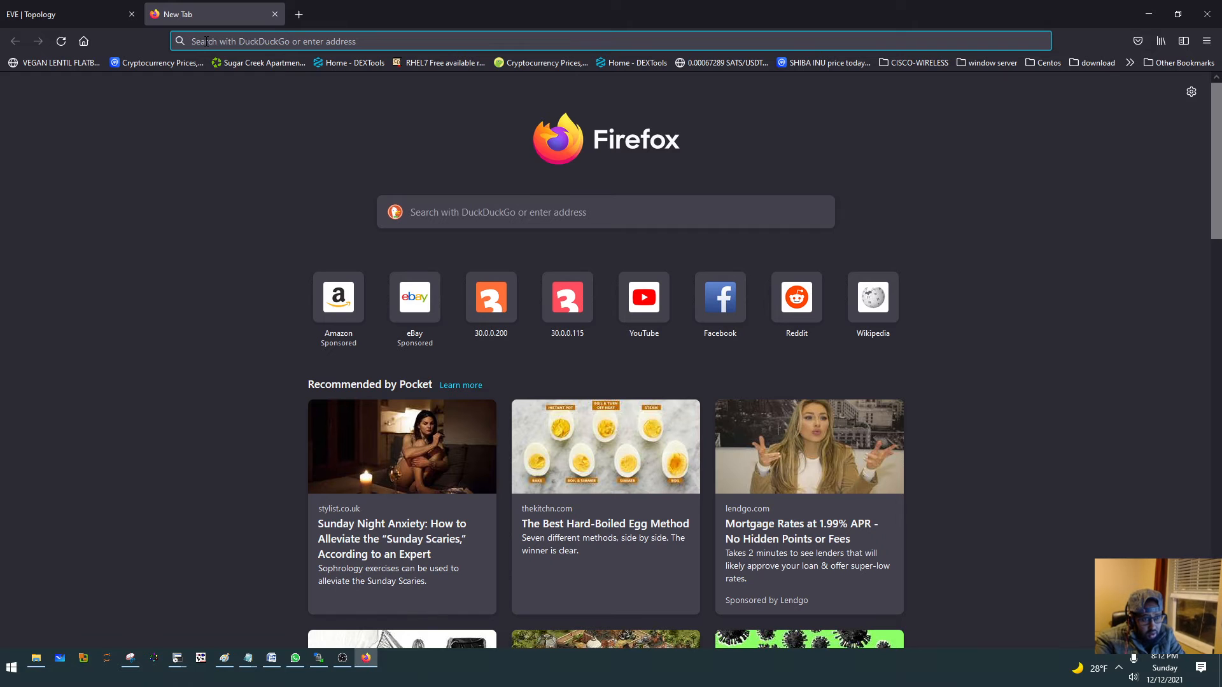
type("https")
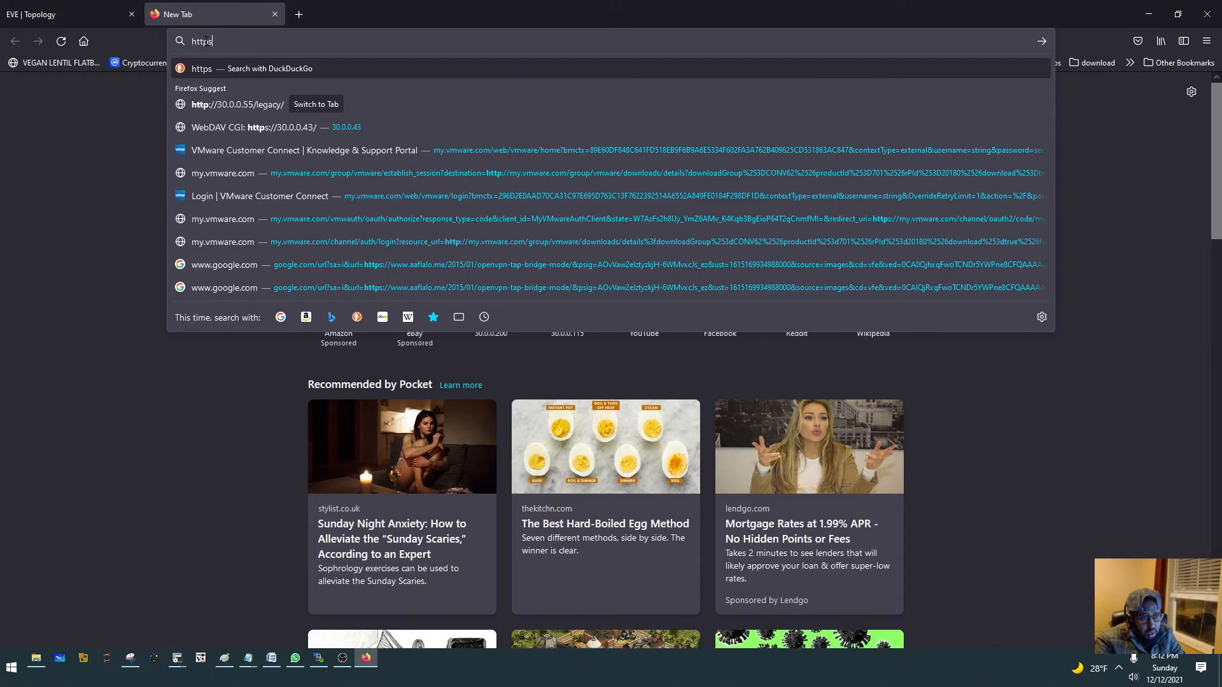
type("://")
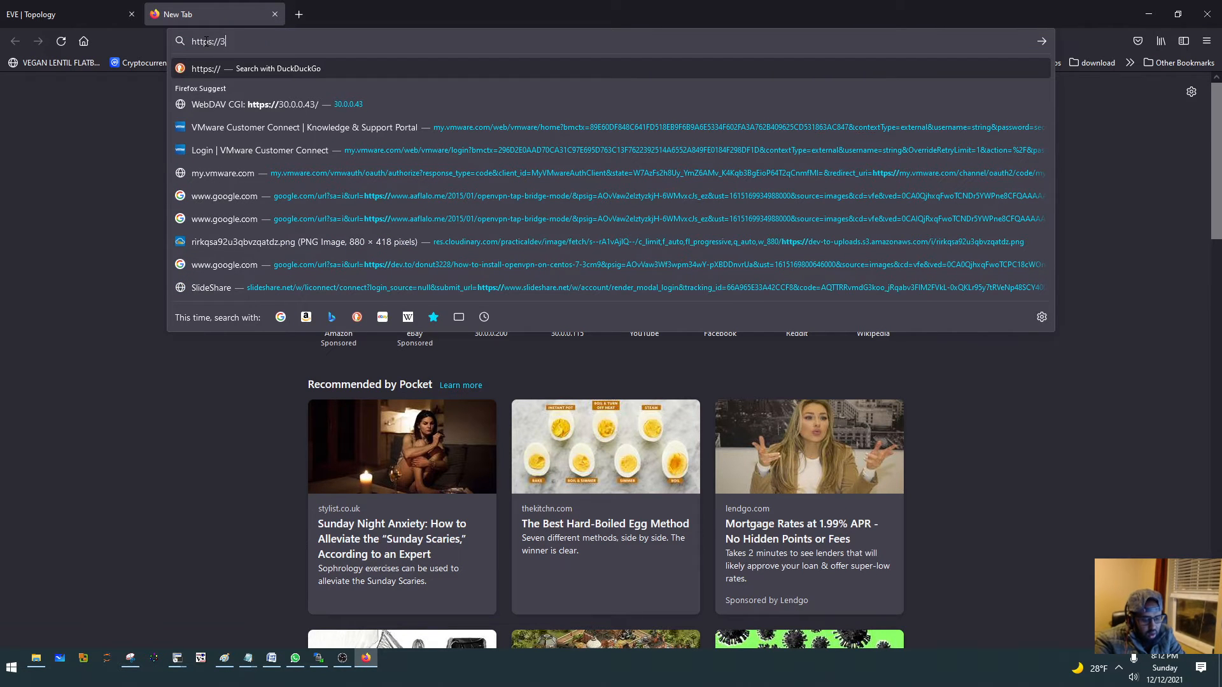
type("30.0.0.")
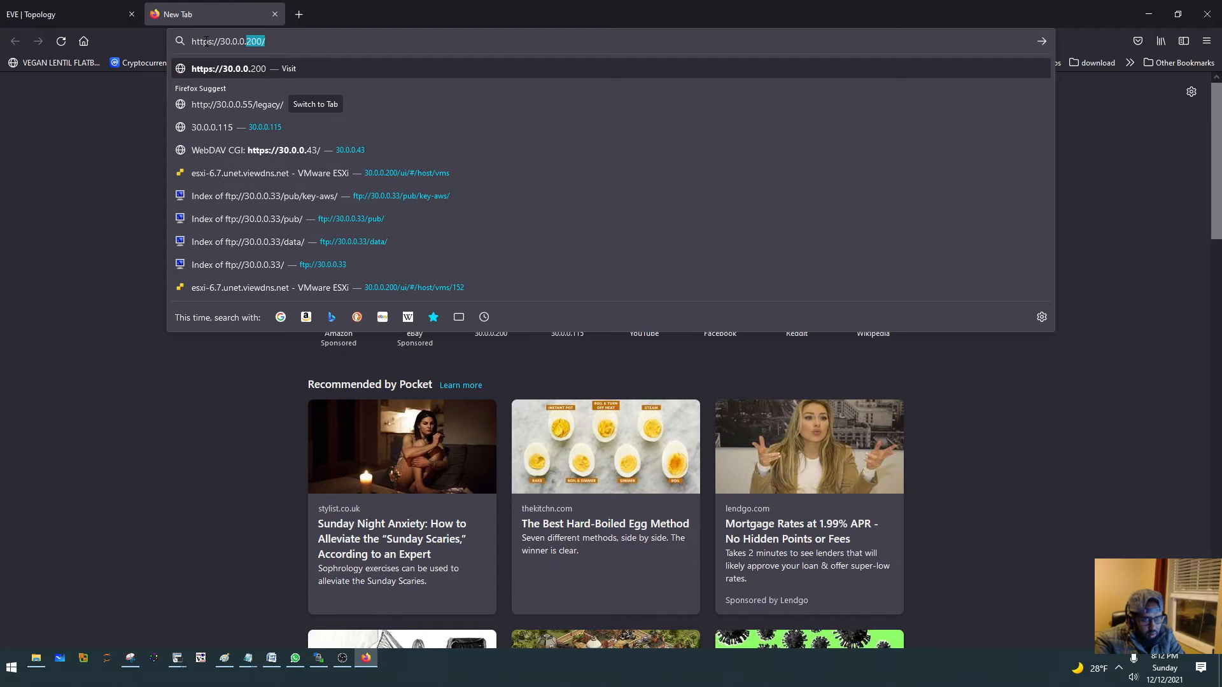
type("28")
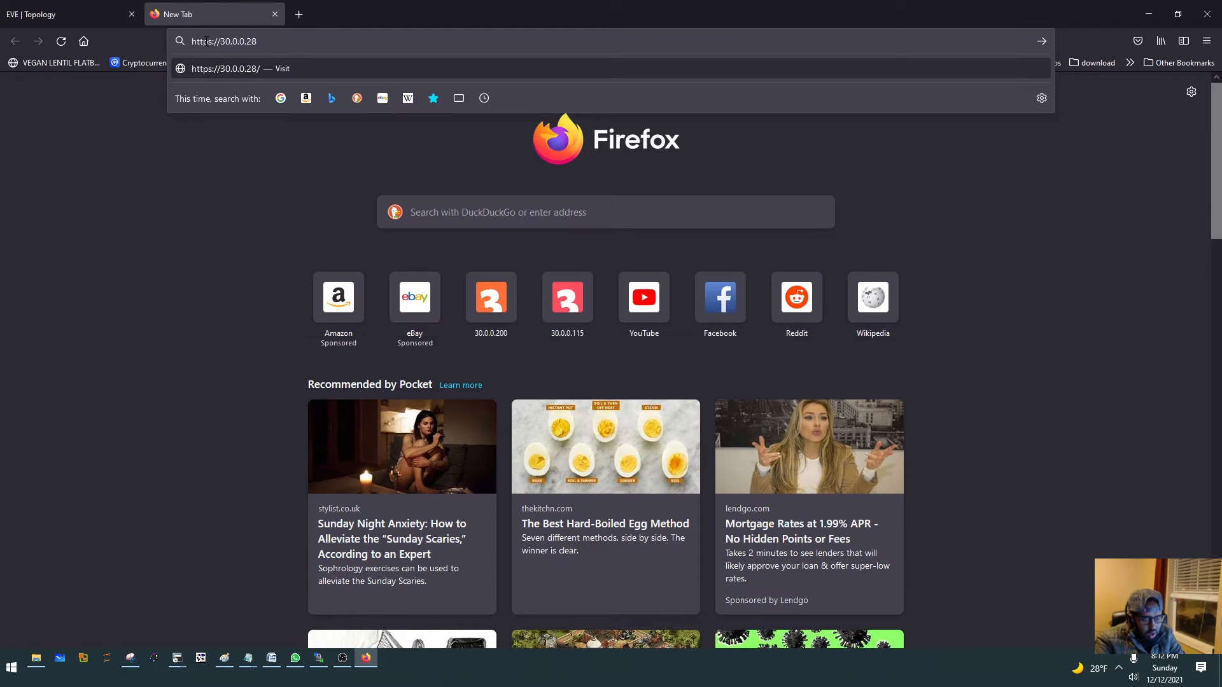
key("Return")
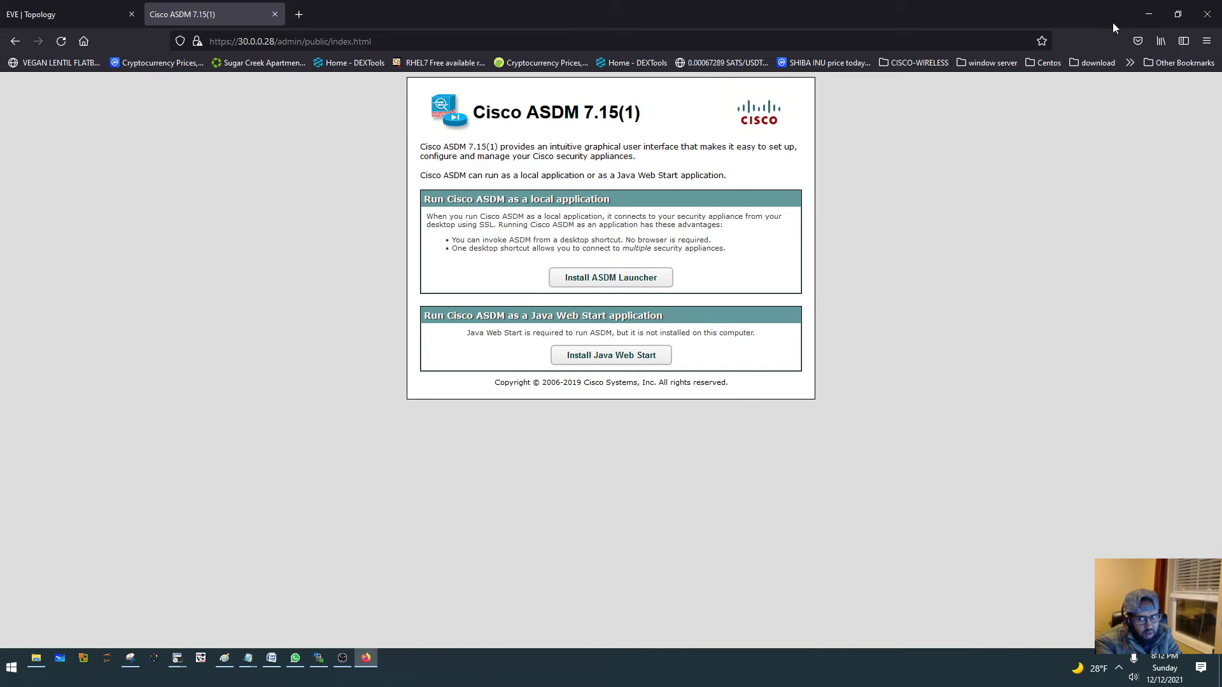
- Minimise the browser and terminal windows and try to launch Cisco ASDM-IDM Launcher, dismissing the error dialog
left_click(1146, 11)
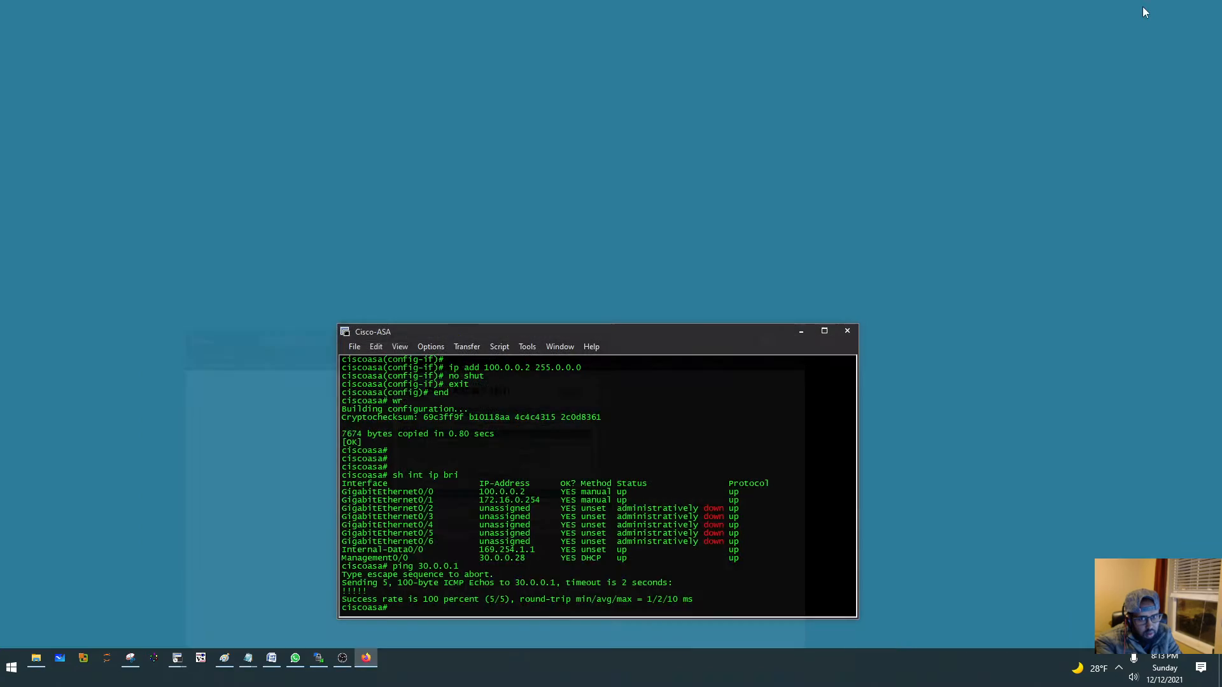
left_click(799, 332)
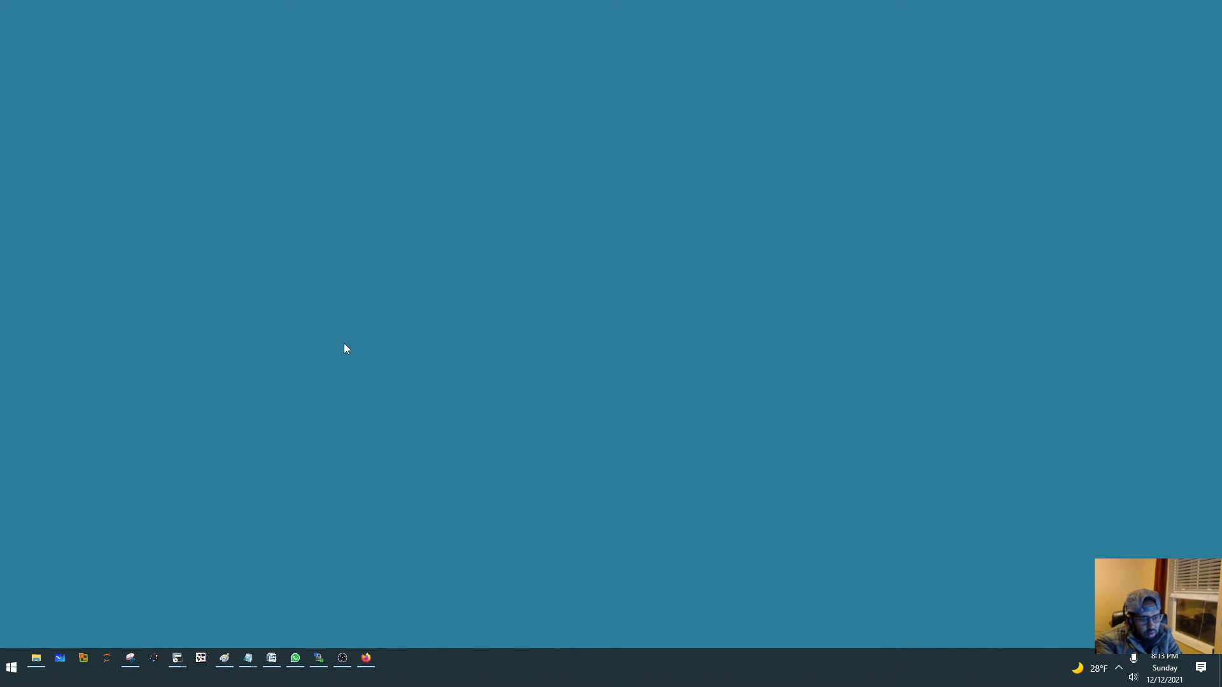
left_click(4, 671)
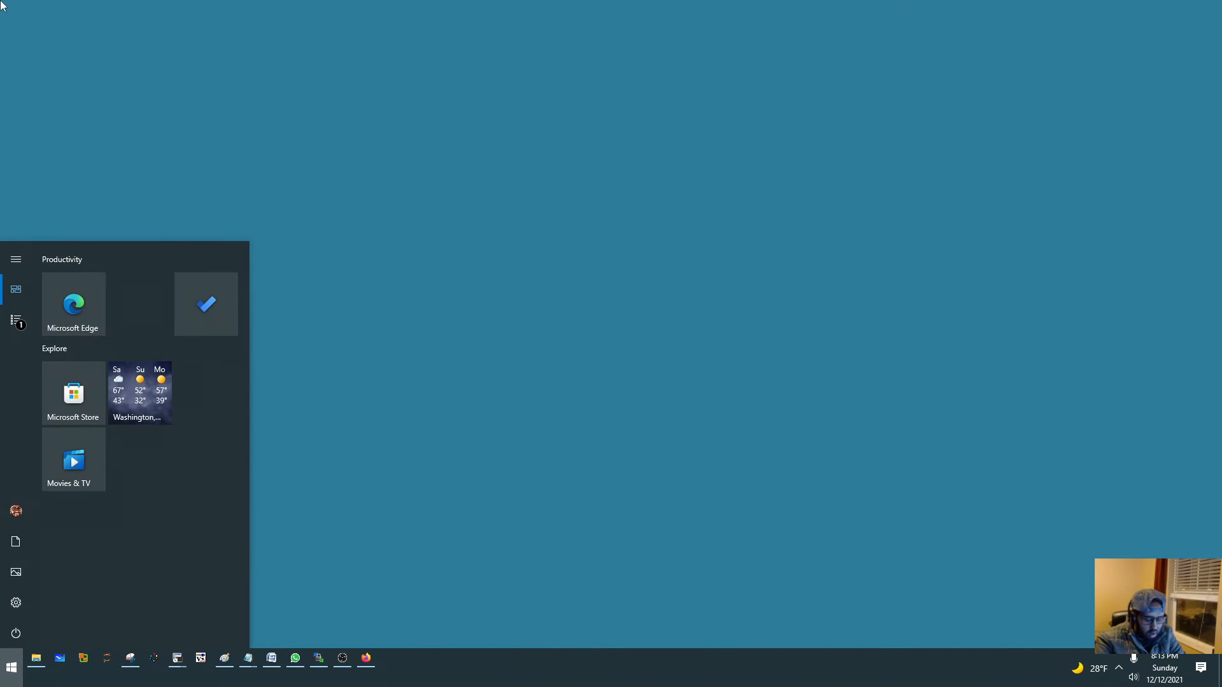
type("as")
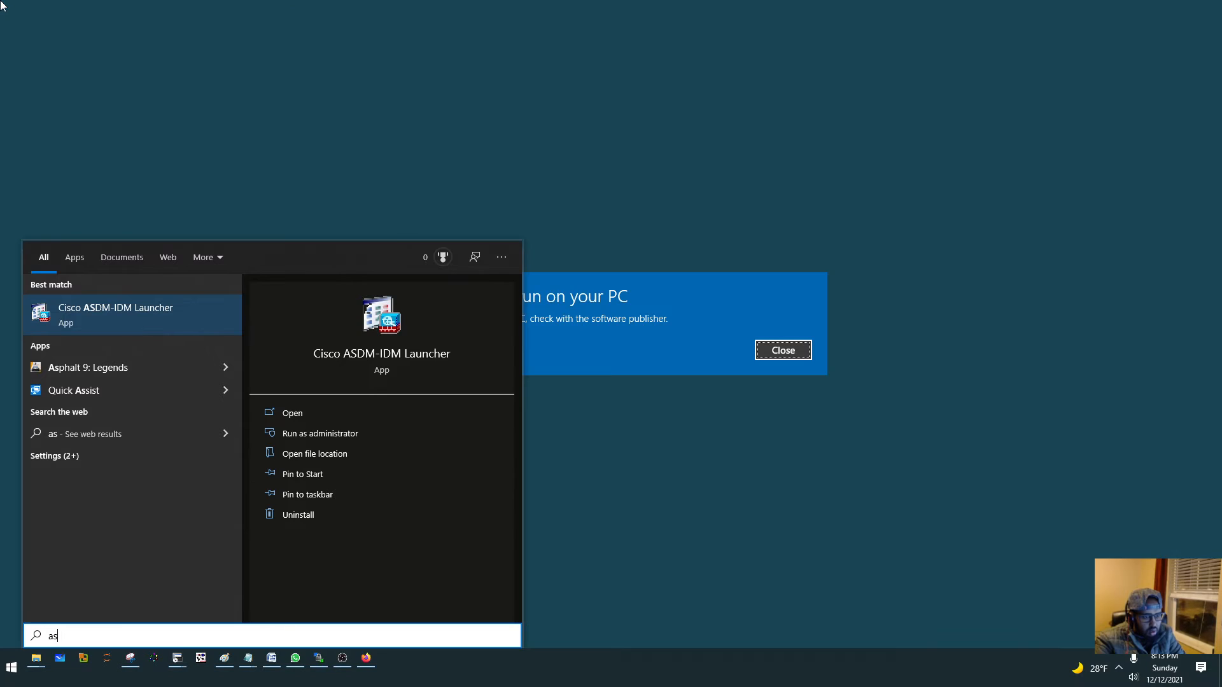
left_click(690, 329)
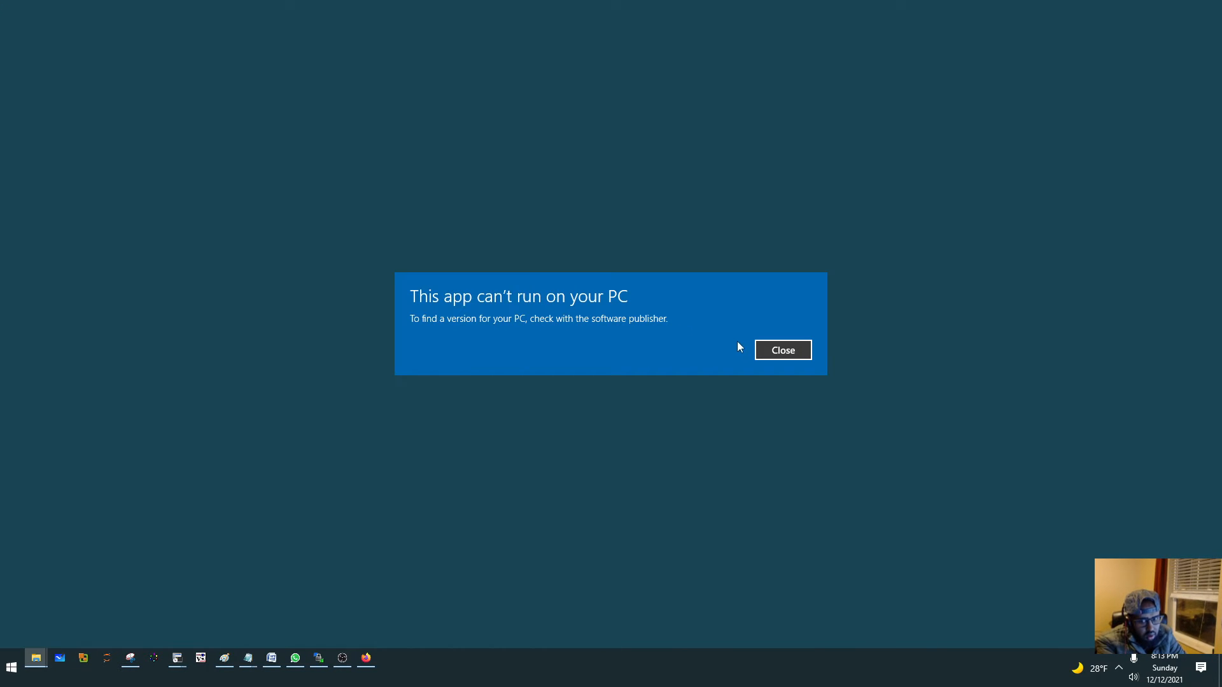
left_click(764, 349)
right_click(568, 90)
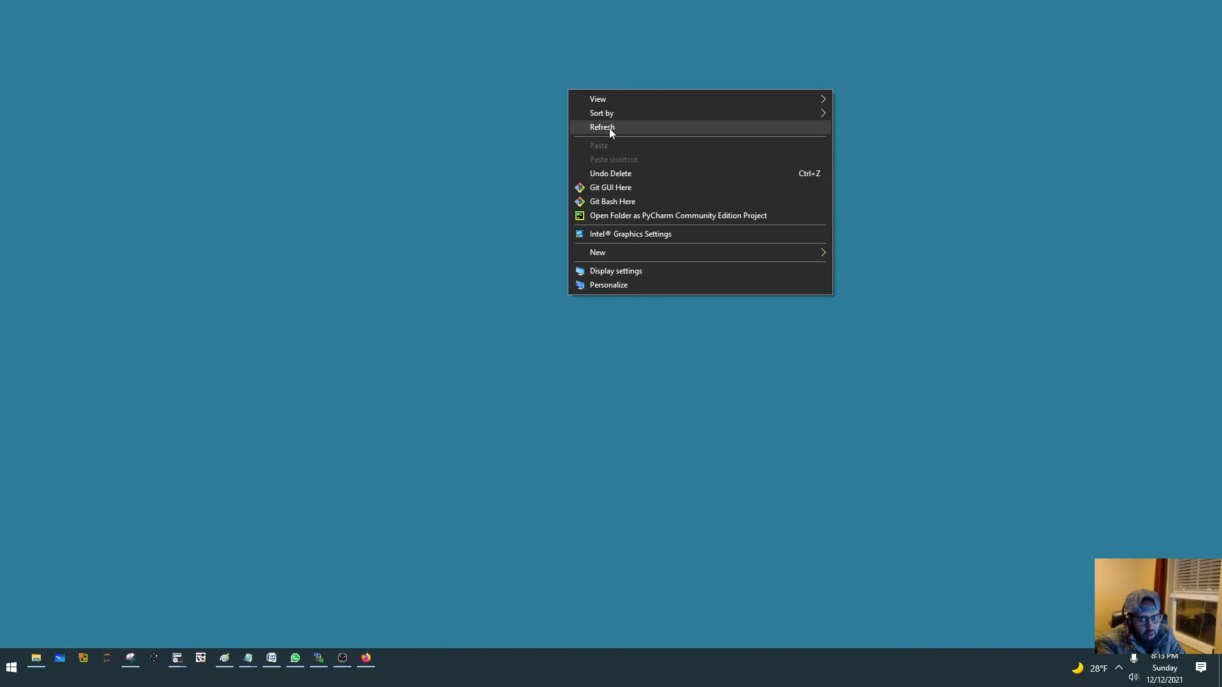
- Show the desktop icons to launch Cisco ASDM-IDM Launcher again, hide the icons and reposition the login window
mouse_move(621, 97)
left_click(879, 179)
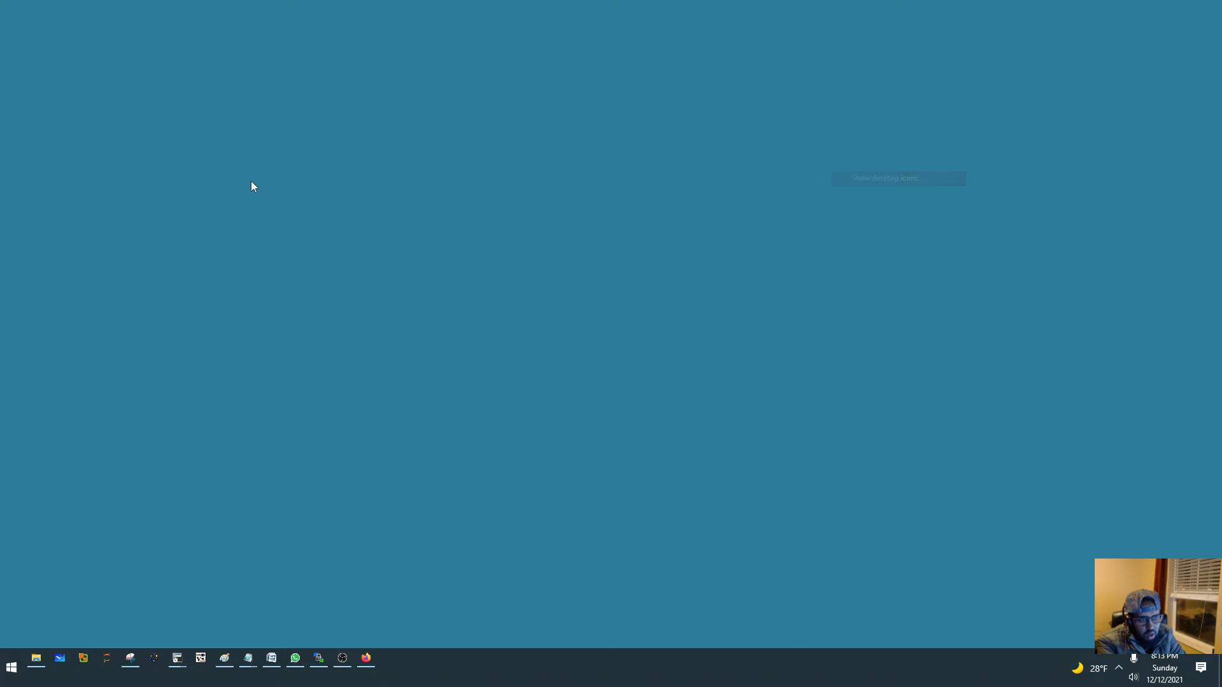
double_click(37, 32)
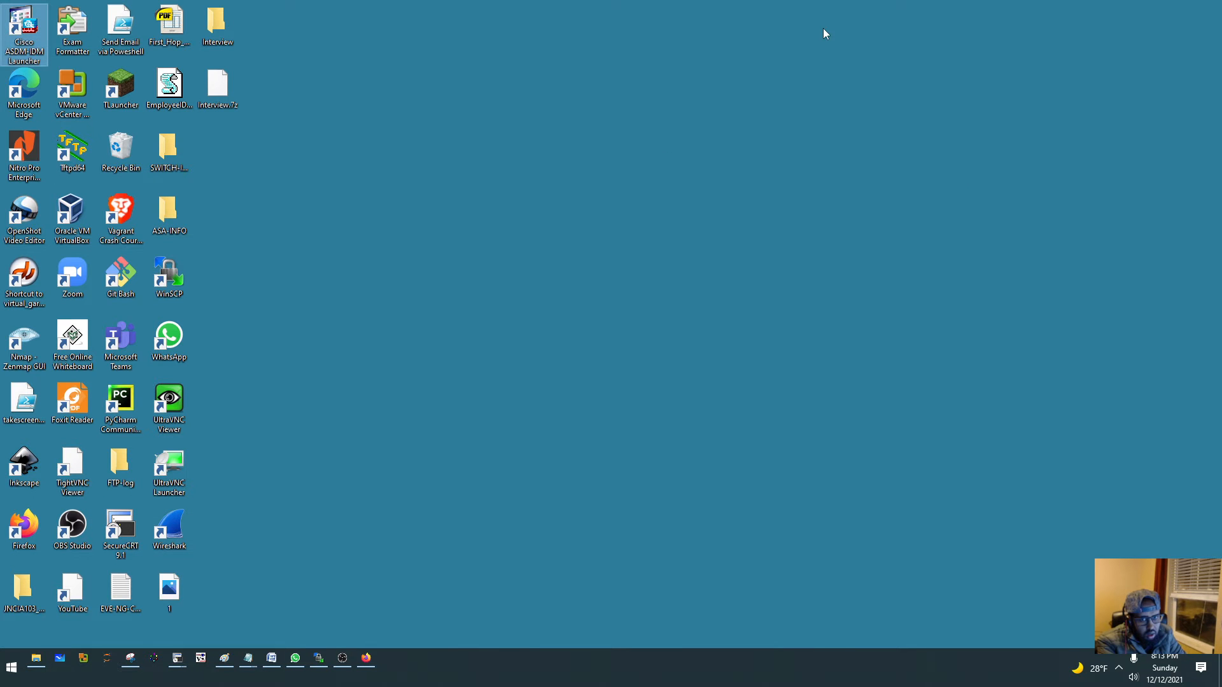
right_click(823, 28)
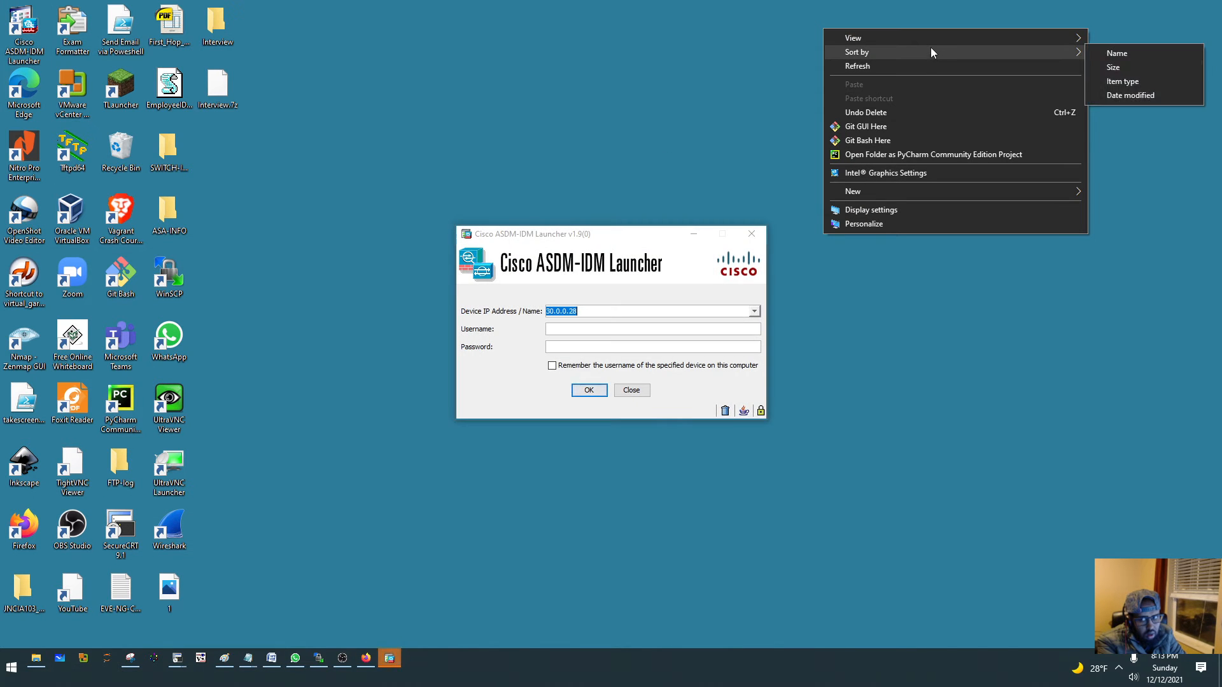
mouse_move(937, 40)
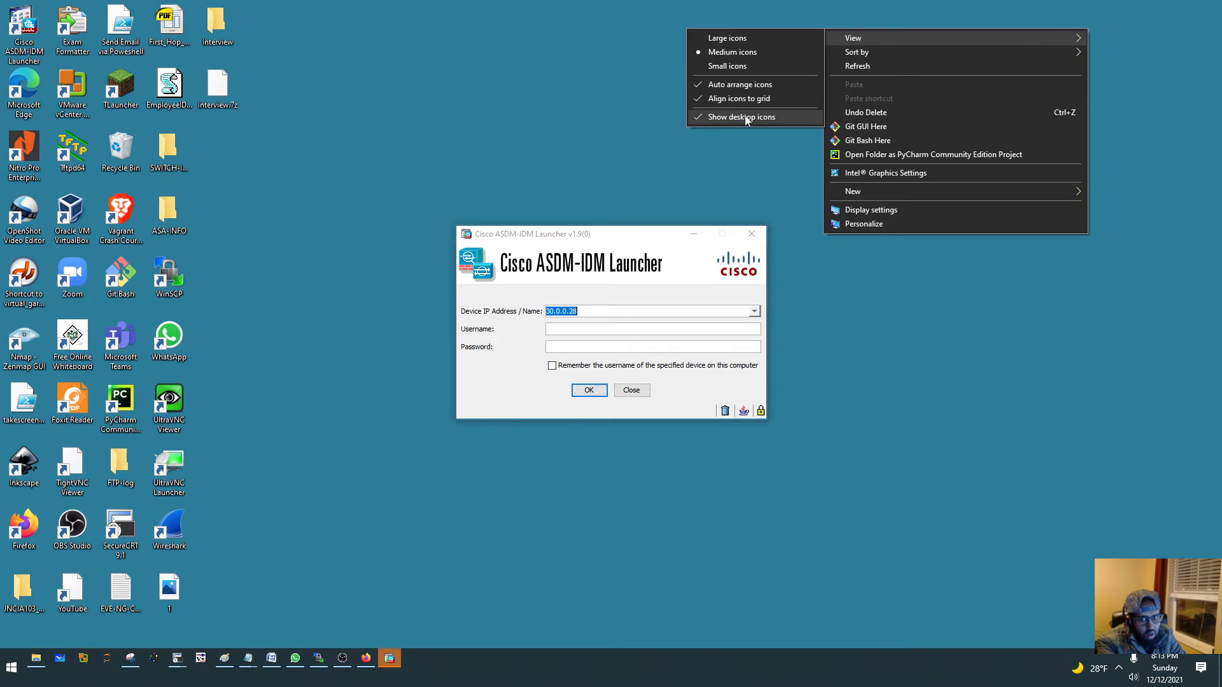
left_click(726, 117)
left_click(603, 308)
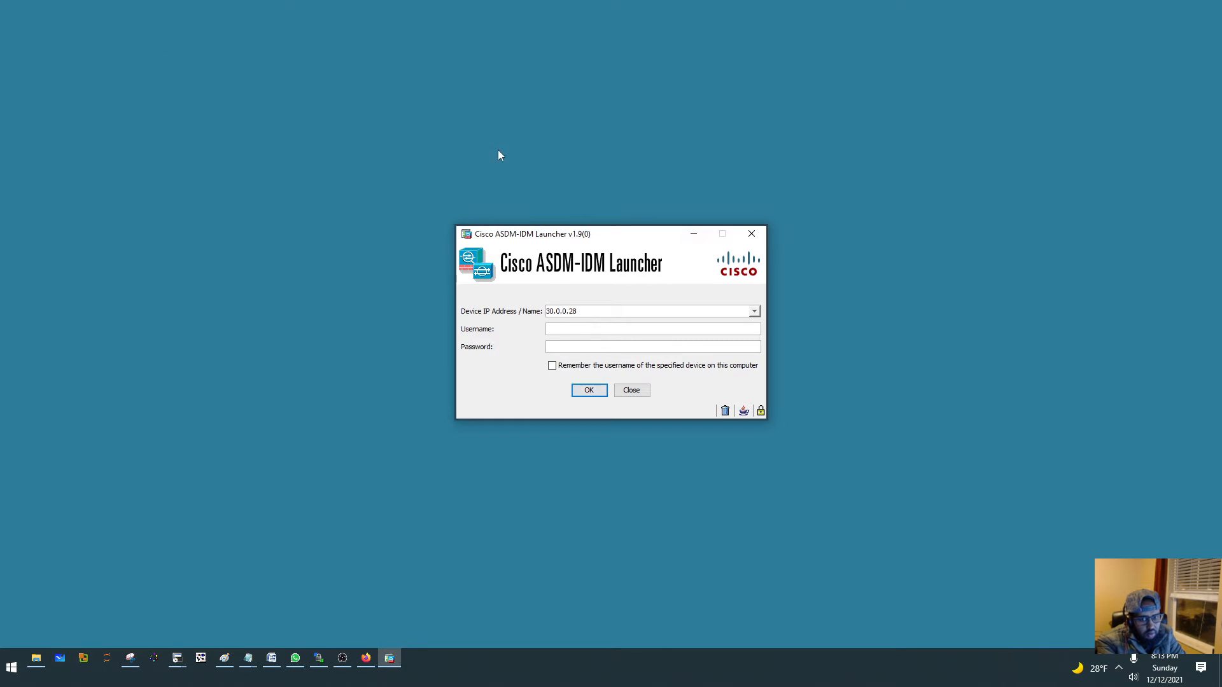
left_click_drag(522, 232, 425, 196)
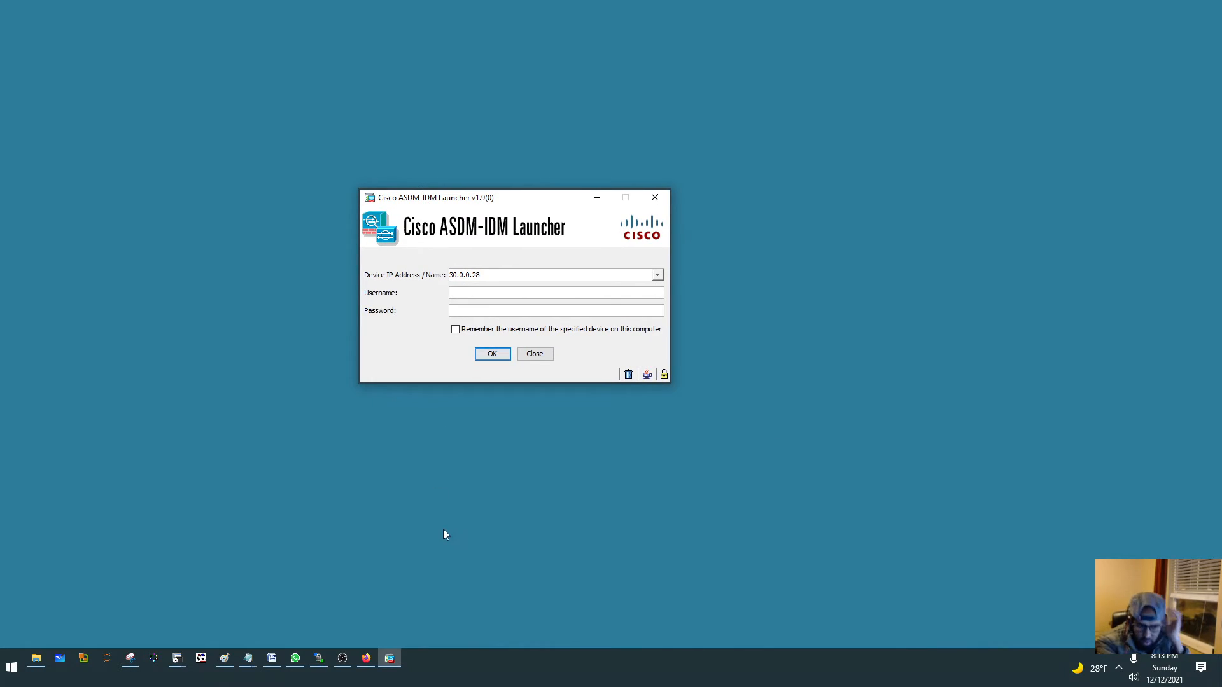
- Switch to the Cisco-ASA terminal session and enter global configuration mode with conf terminal
left_click(178, 658)
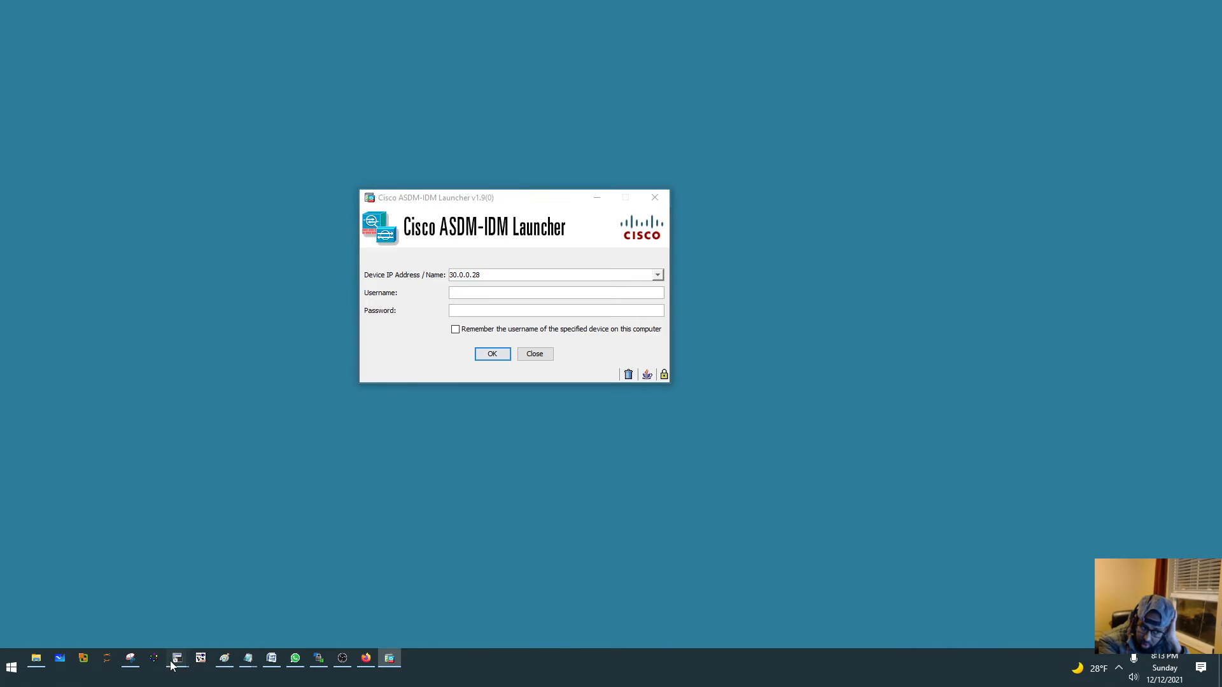
left_click(315, 597)
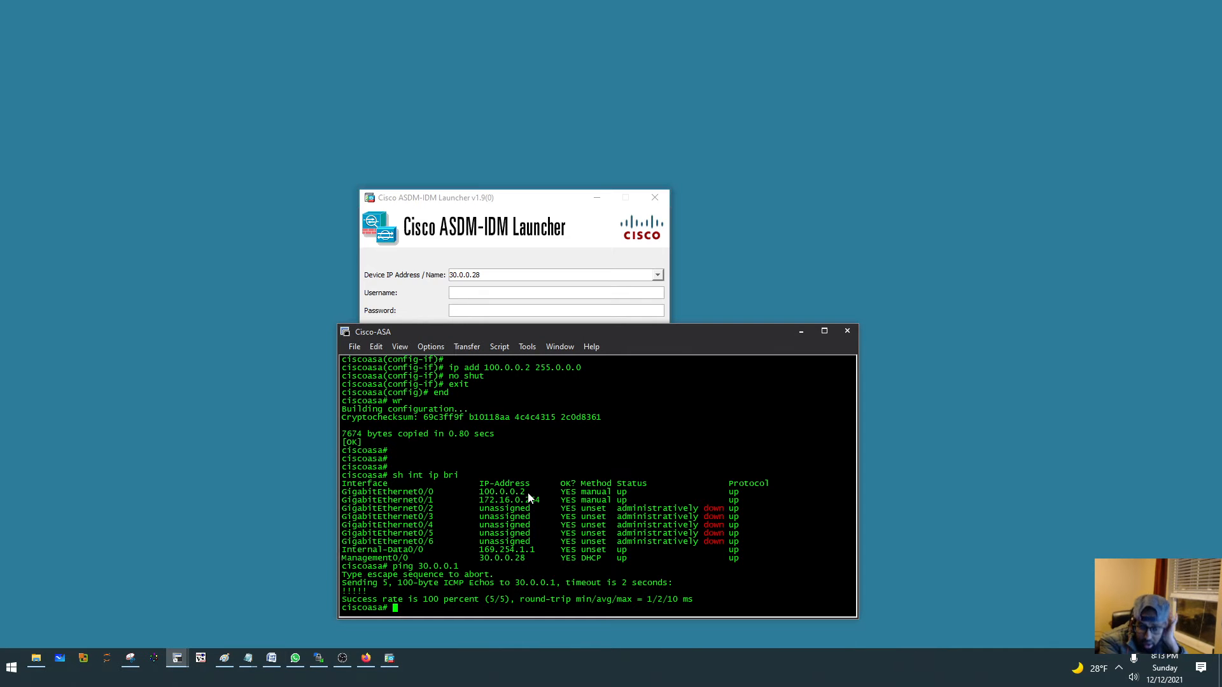
left_click_drag(593, 333, 583, 173)
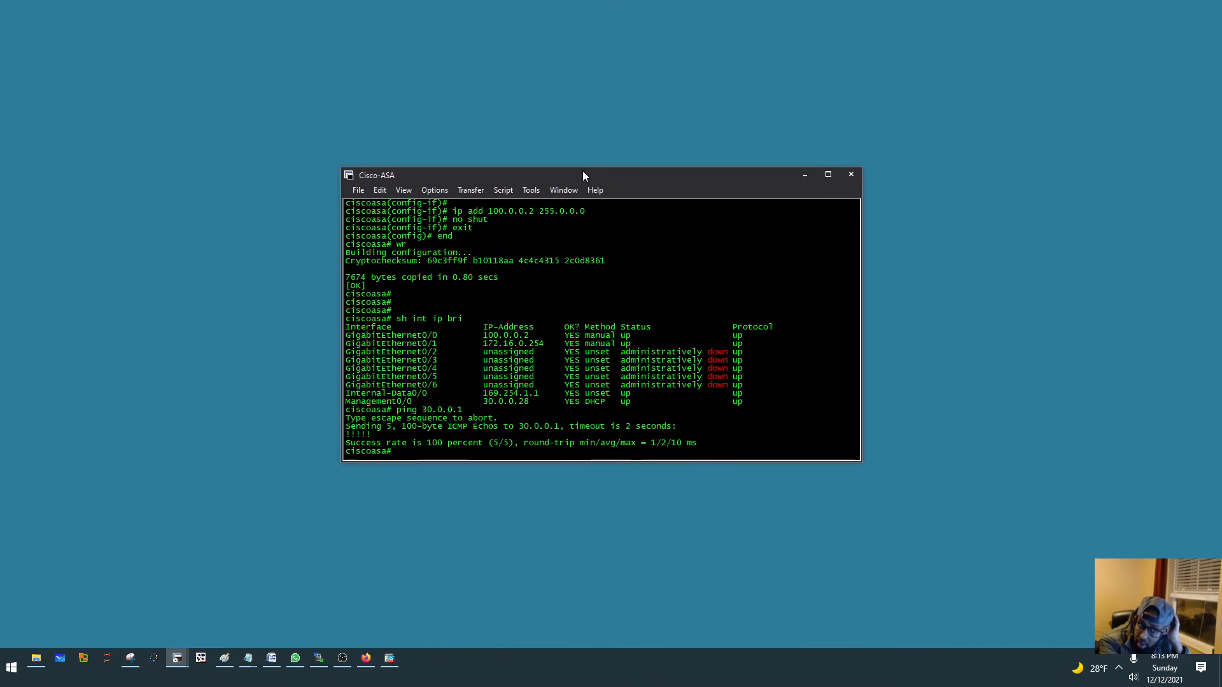
key("Return")
key("Return")
type("conf t")
key("Tab")
key("Return")
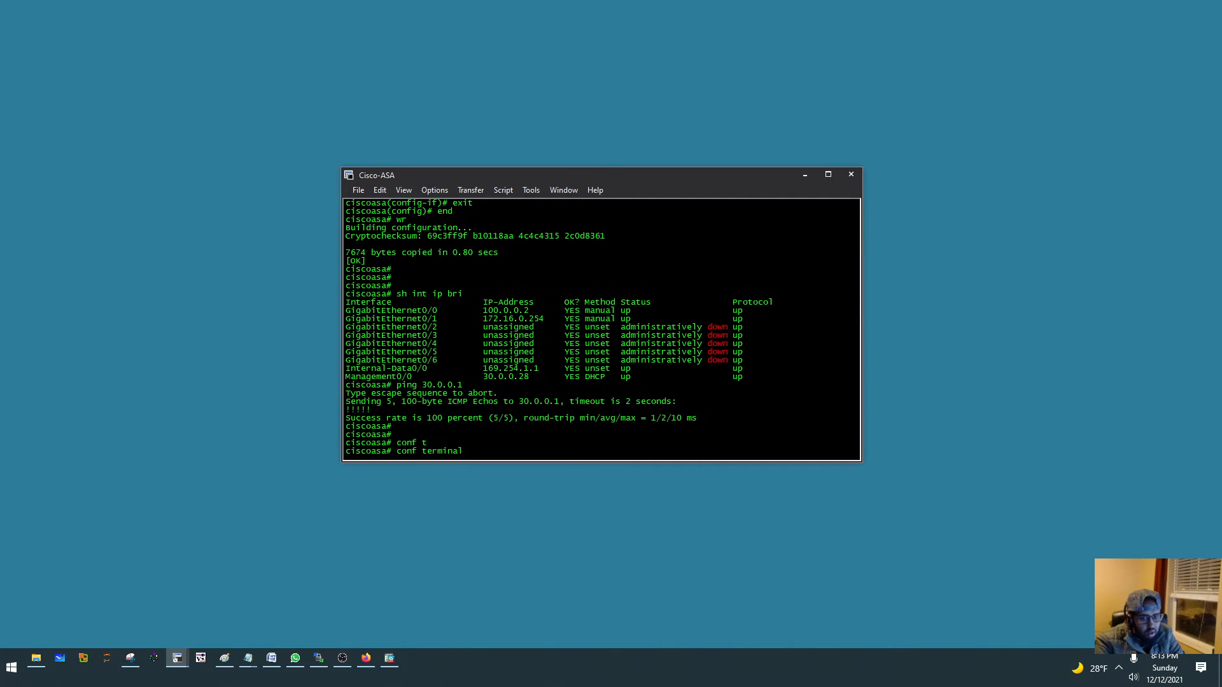
key("Return")
key("Return")
key("Return")
- Create the local user admin with an account password and privilege 15 on the ASA
type("usern")
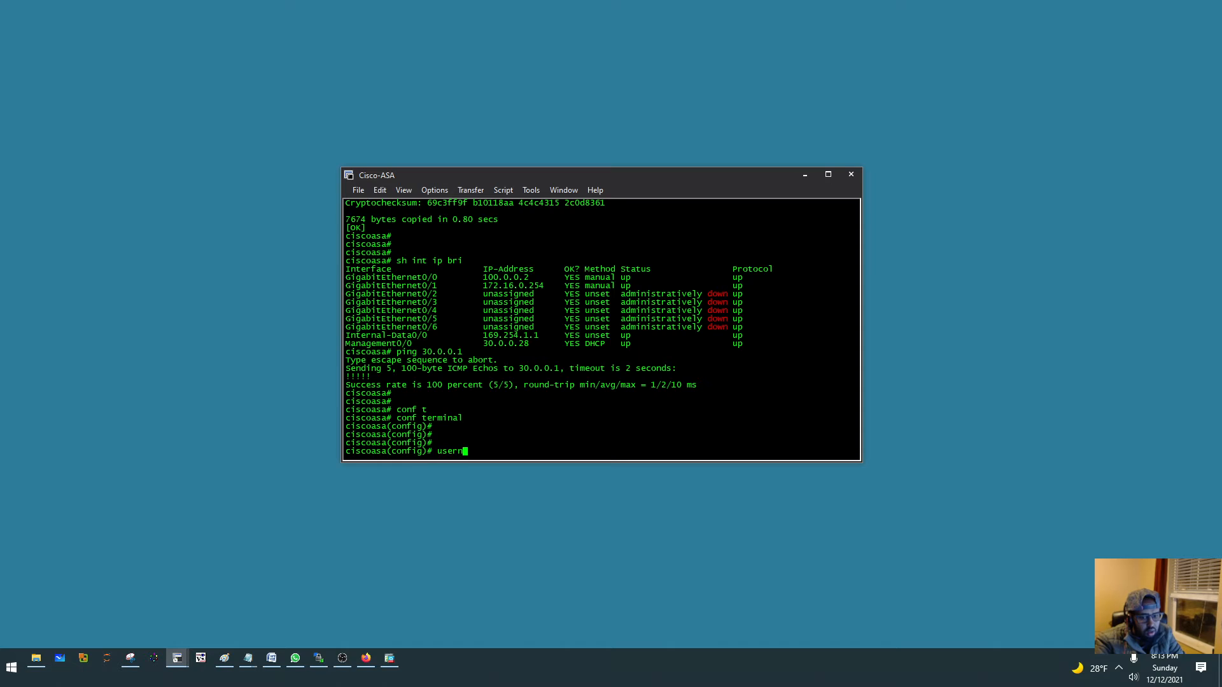
key("Tab")
type("a")
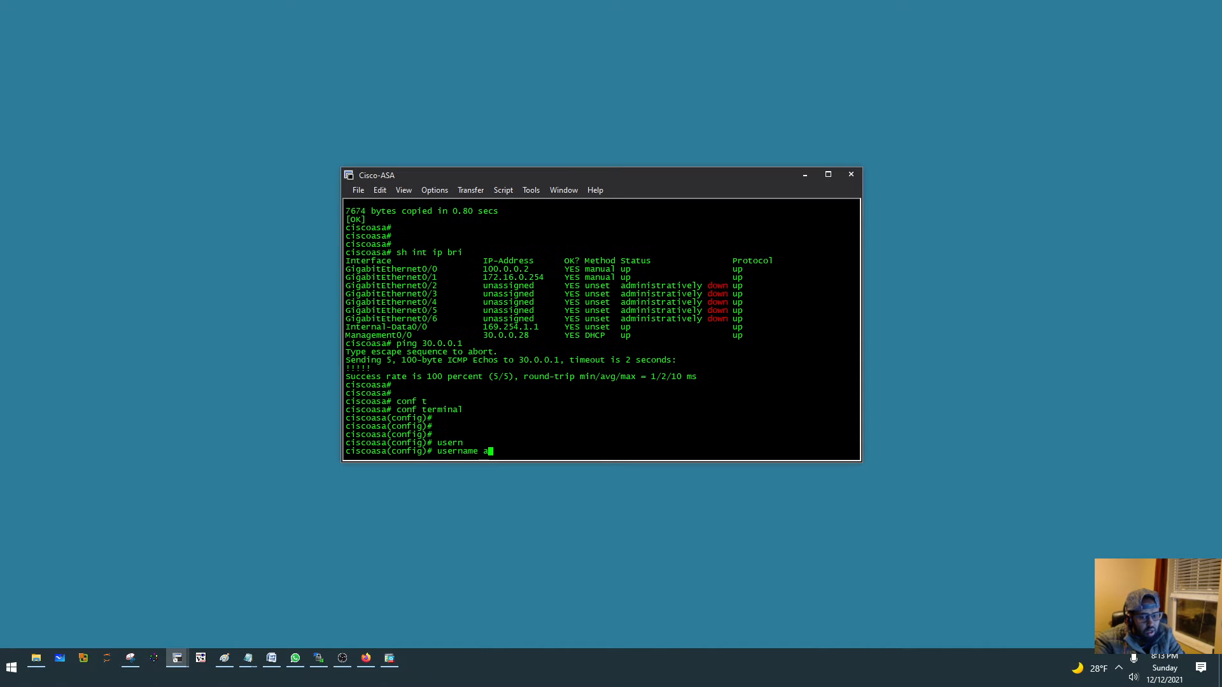
type("dmin pas")
key("Tab")
type("Cisco ")
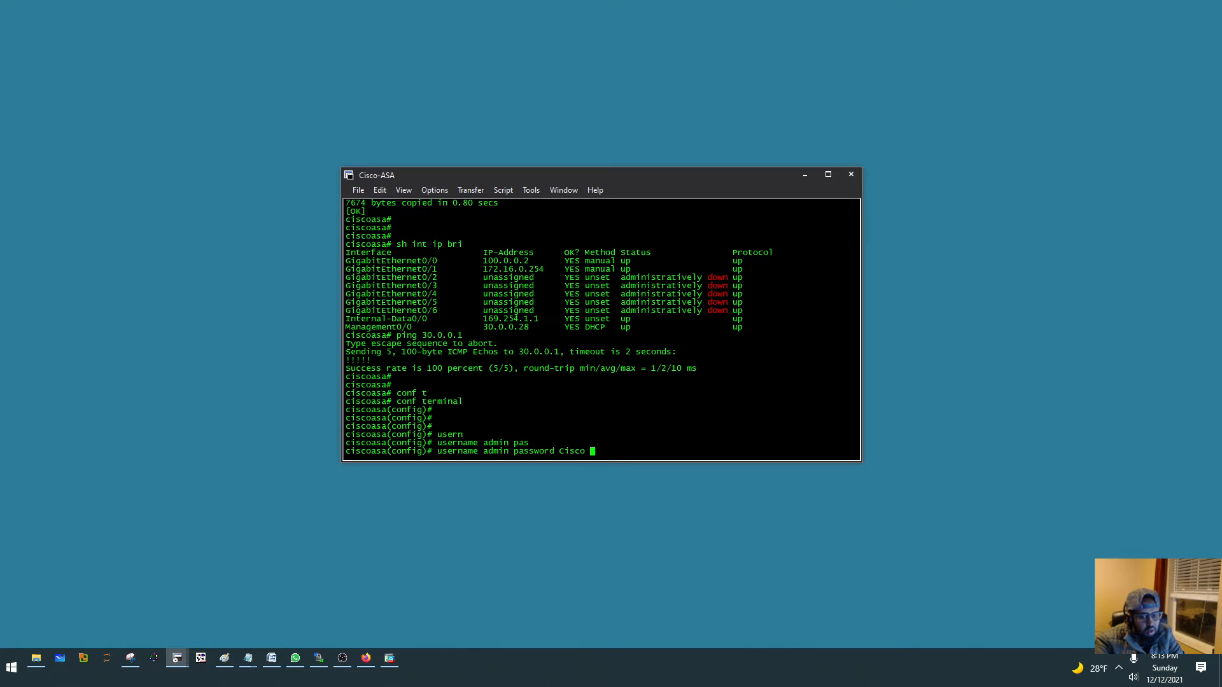
type("pri")
key("Tab")
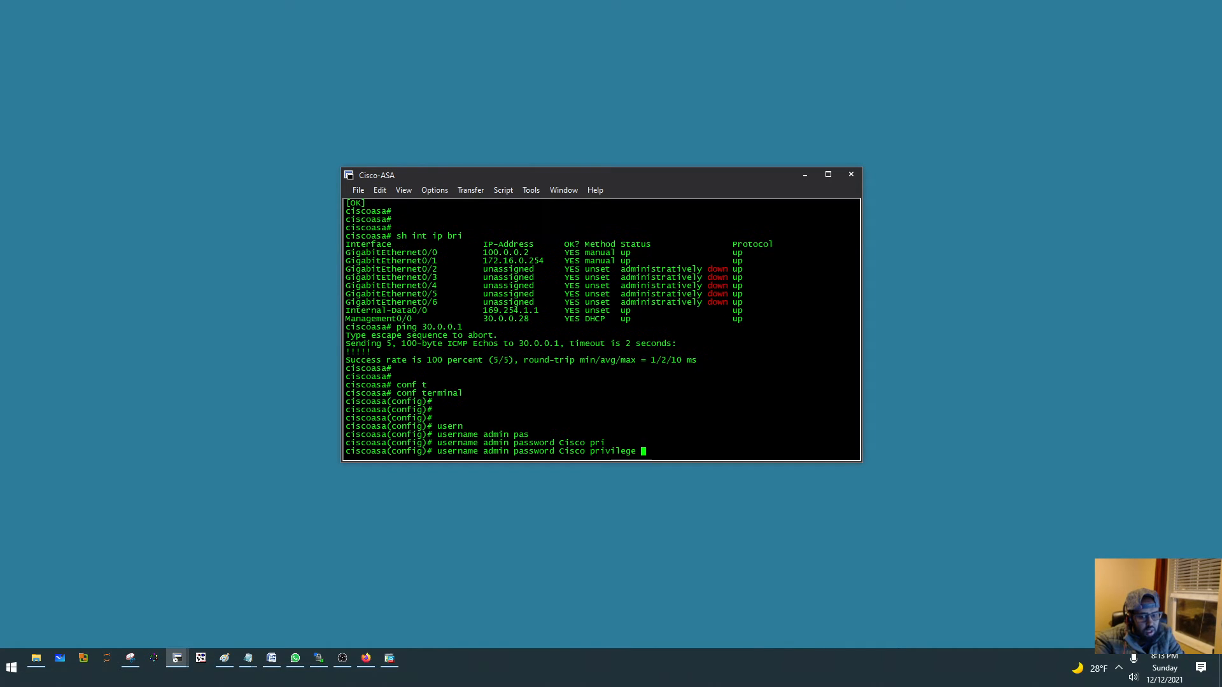
type("15")
key("Return")
- Leave configuration mode with end and save the ASA configuration with wr
type("end")
key("Return")
type("wr")
key("Return")
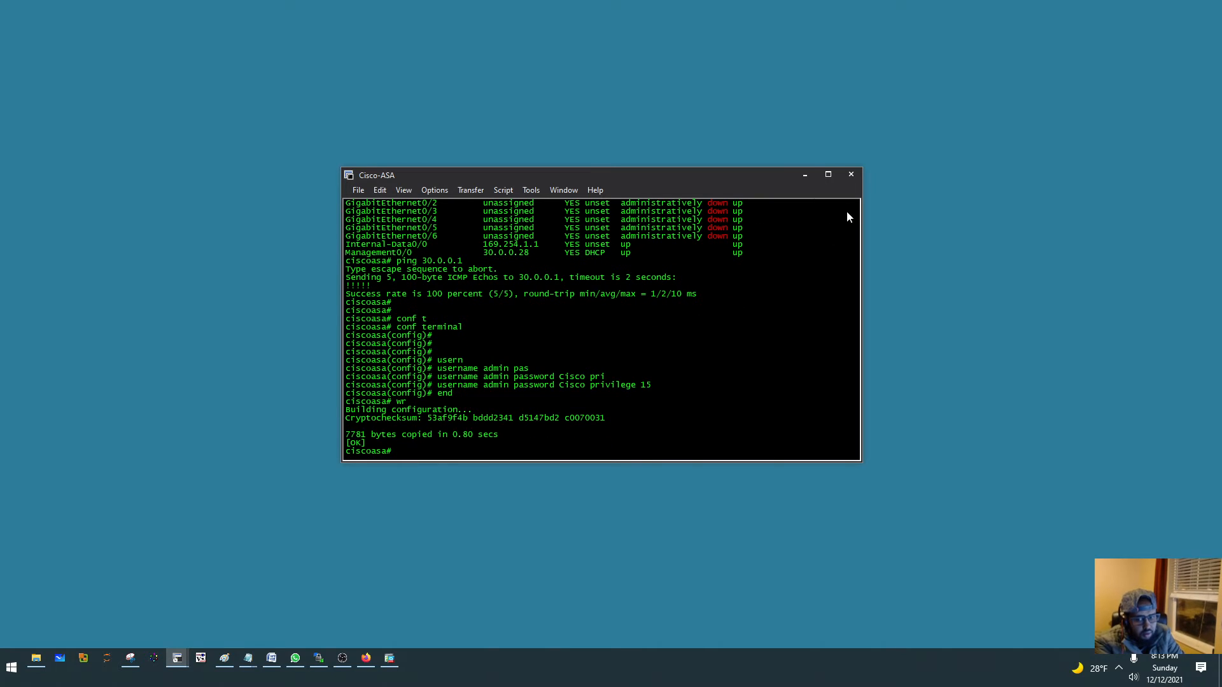
- Minimise the terminal and log in to the ASDM launcher for 30.0.0.28 as admin with the account password
left_click(805, 175)
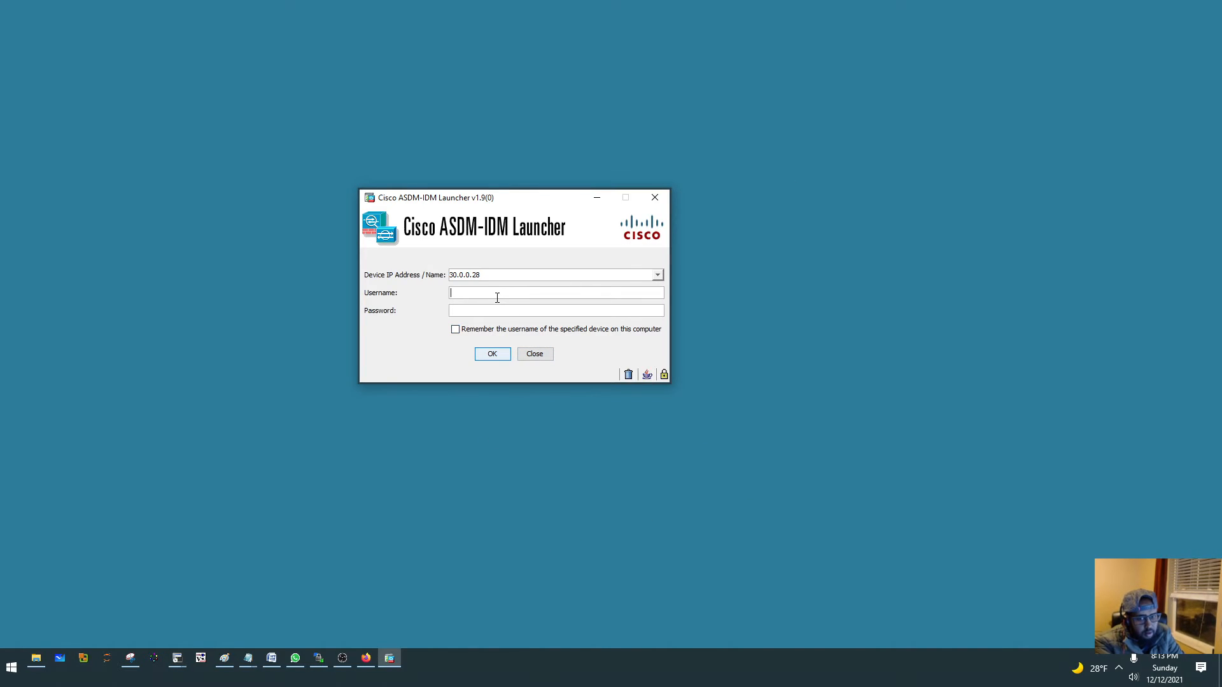
type("admin")
key("Tab")
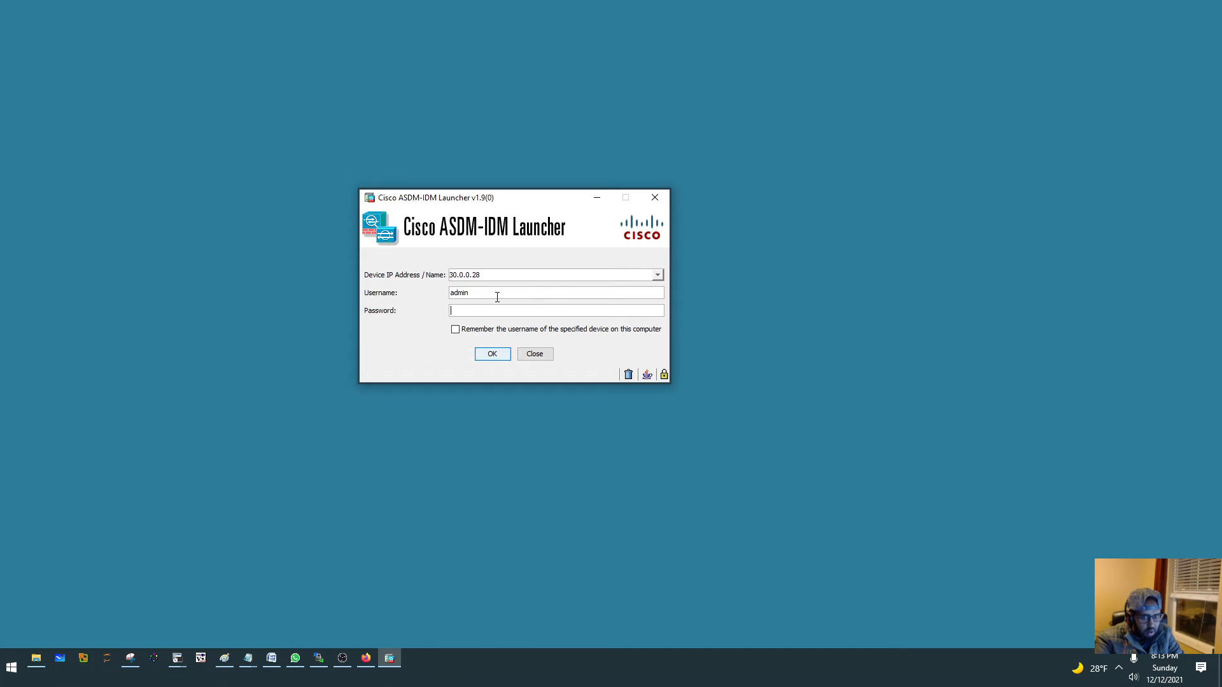
type("•••••")
key("Return")
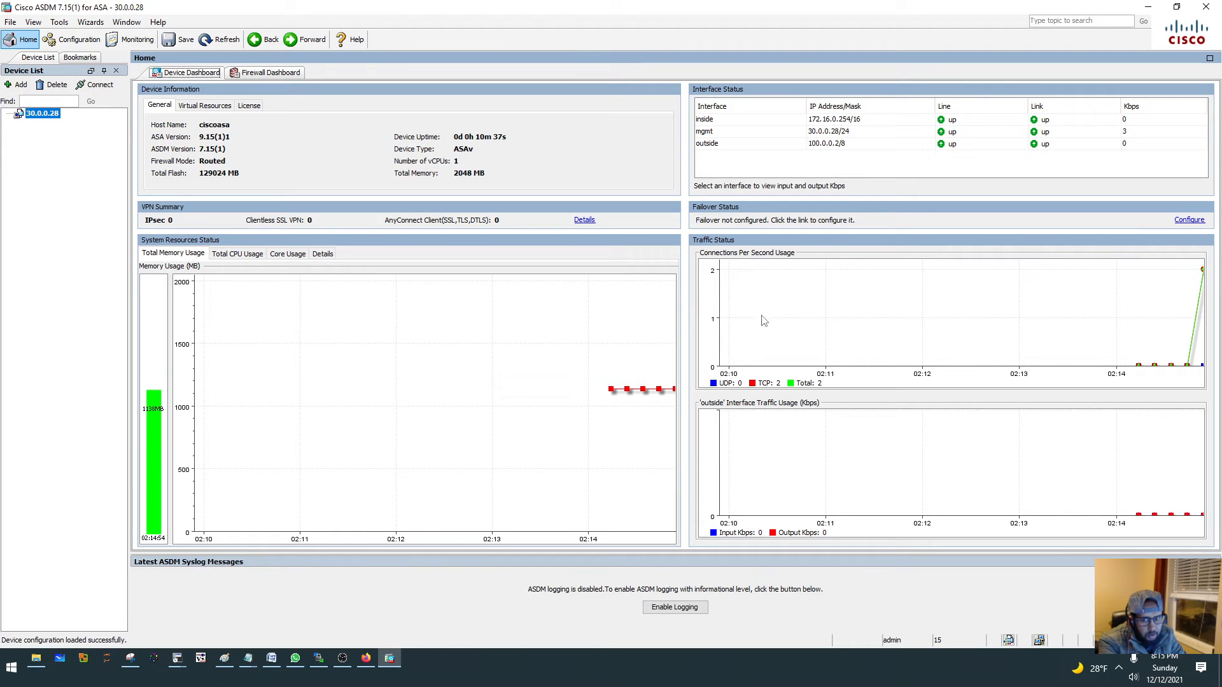
- Examine the firewall dashboard and the Interfaces, VPN, Routing, Properties and Logging monitoring pages, leaving the logging prompt without enabling it
left_click(256, 76)
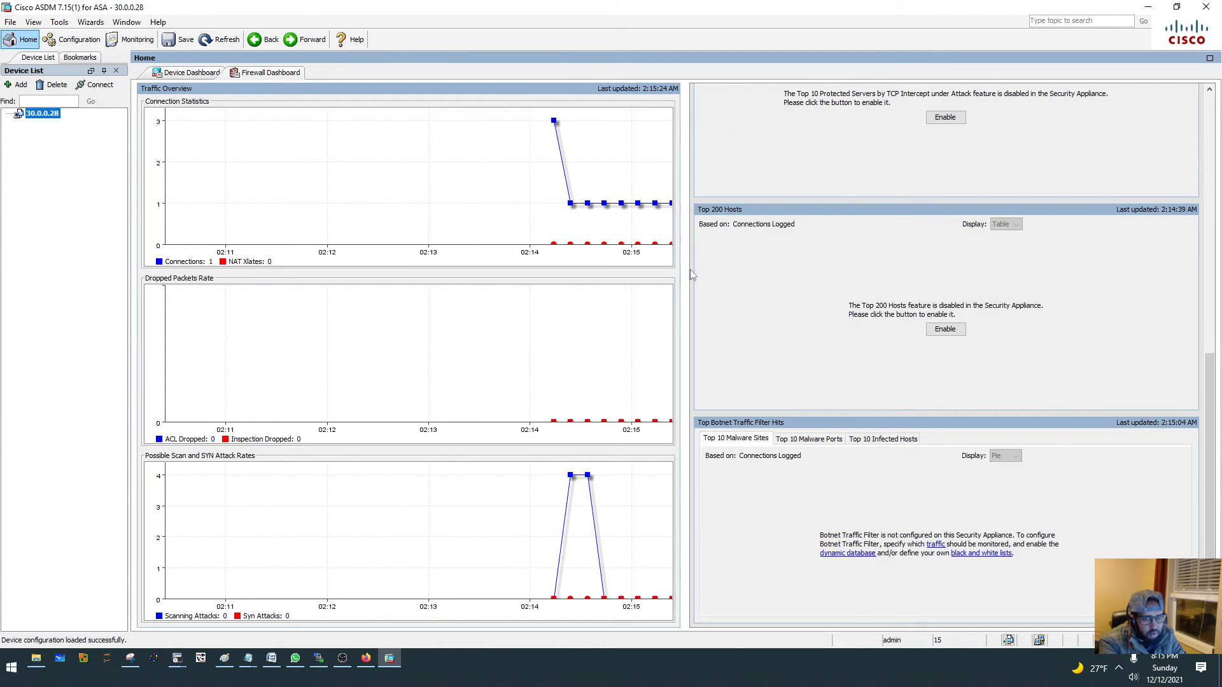
left_click(136, 45)
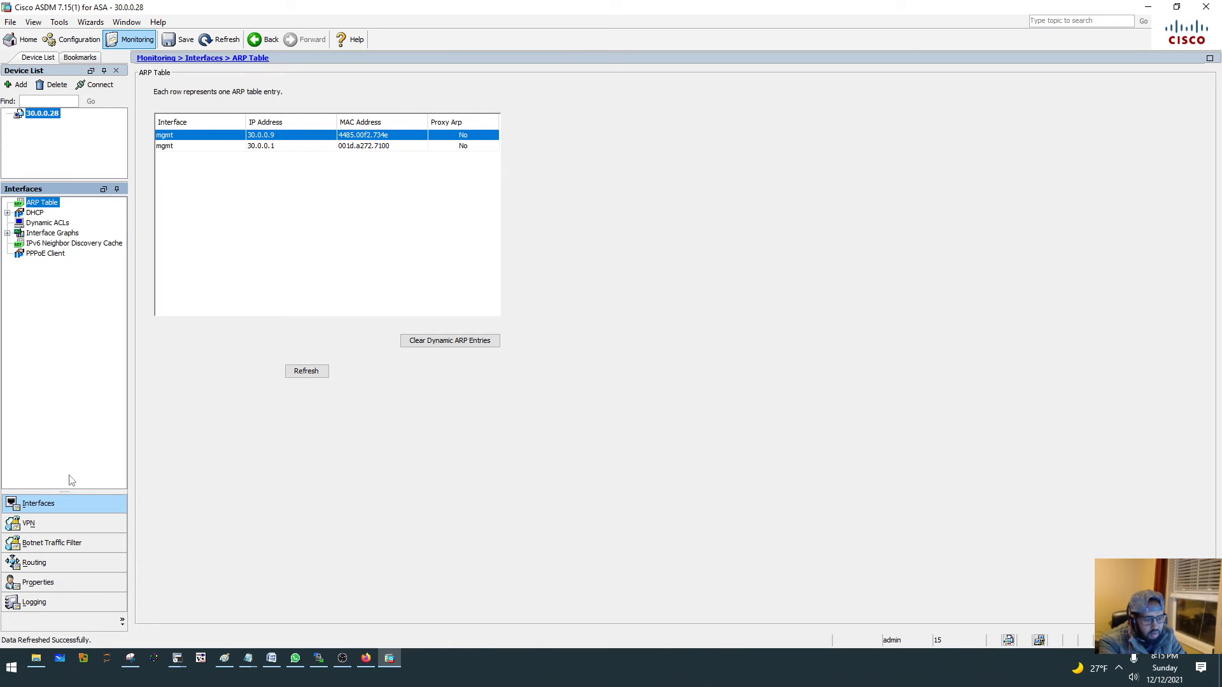
left_click(44, 527)
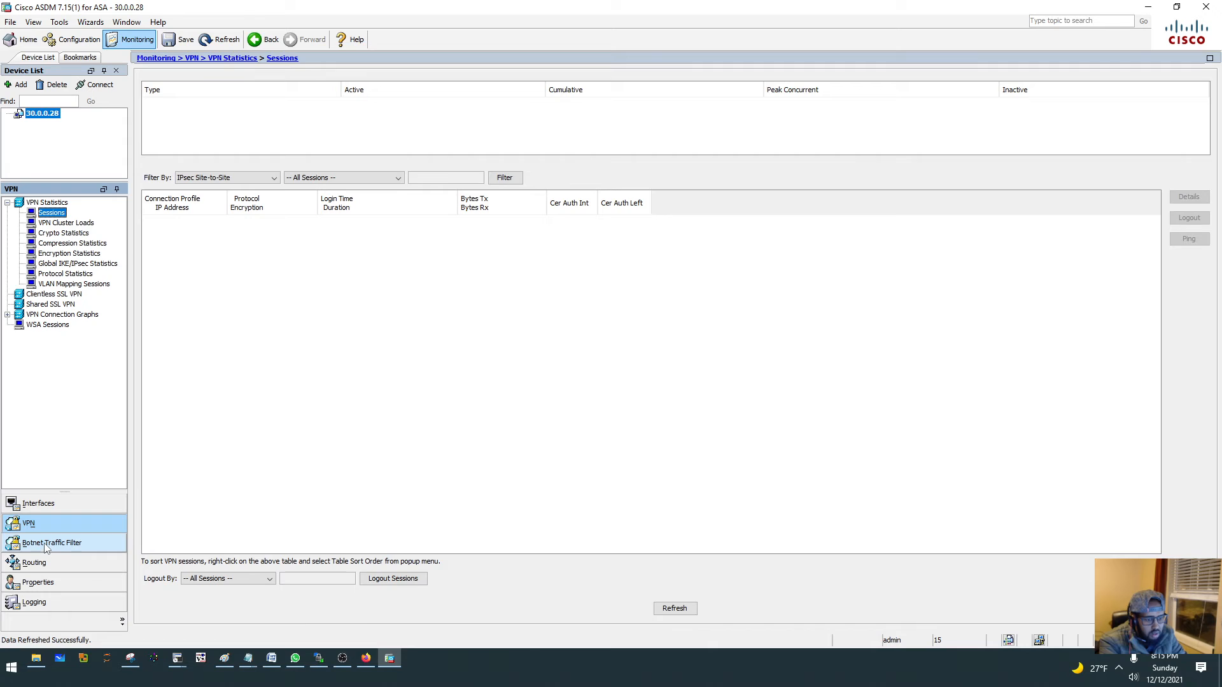
left_click(46, 549)
left_click(42, 565)
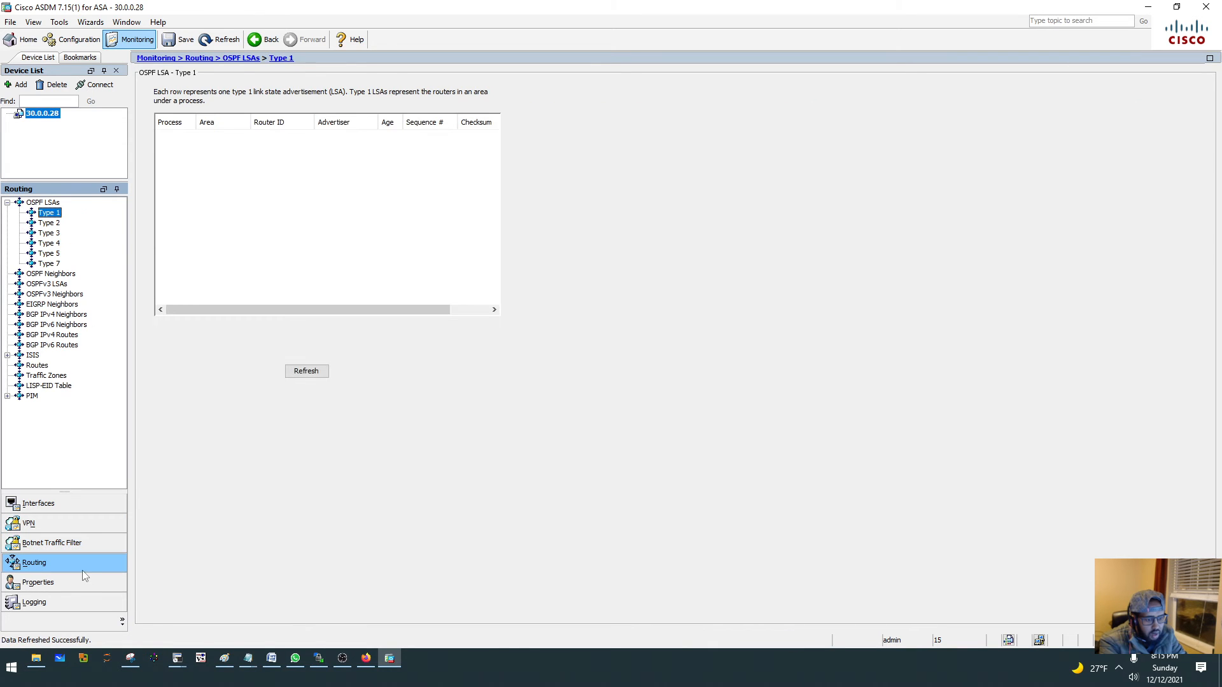
left_click(52, 588)
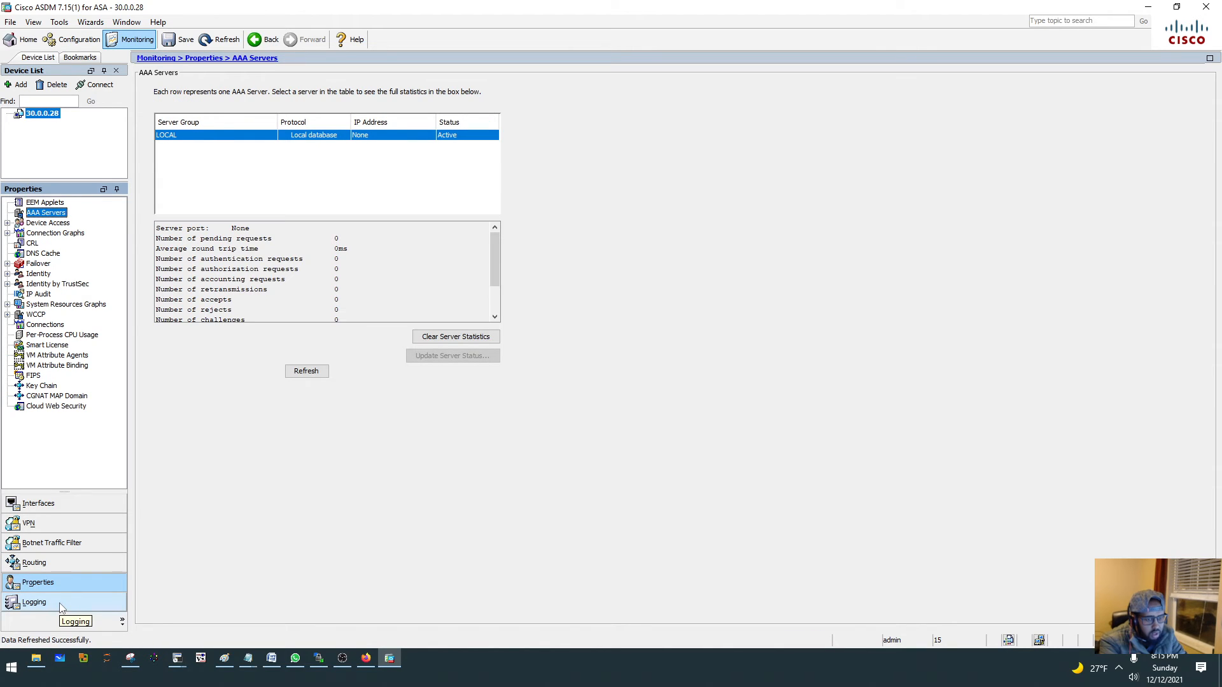
left_click(62, 606)
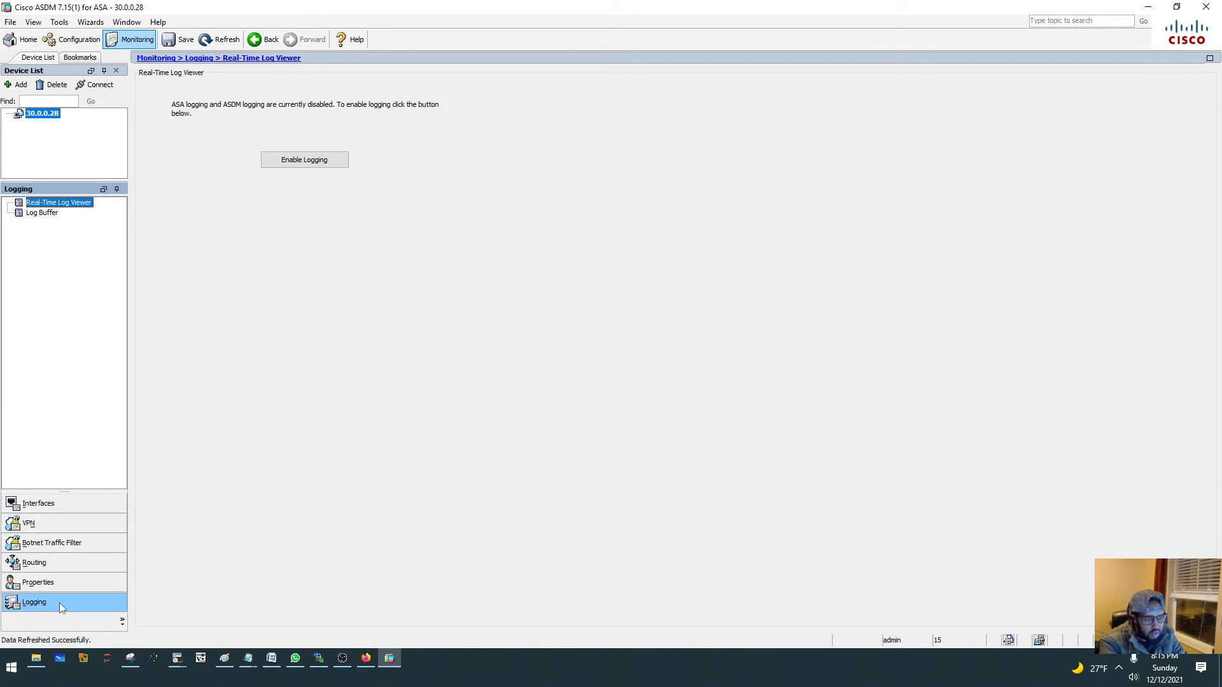
left_click(295, 163)
left_click(623, 371)
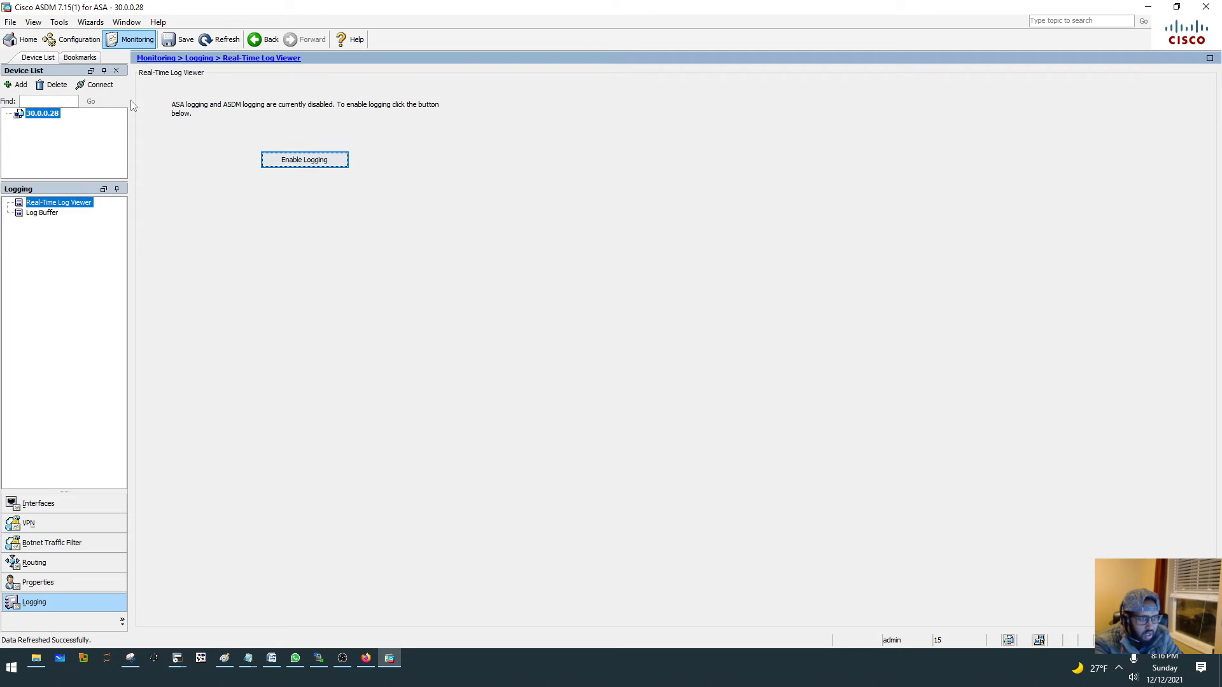
- Examine the device dashboard and the Device Setup configuration pages, from Interface Settings through Key Chain and CGNAT MAP to System Time's NTP page
left_click(25, 40)
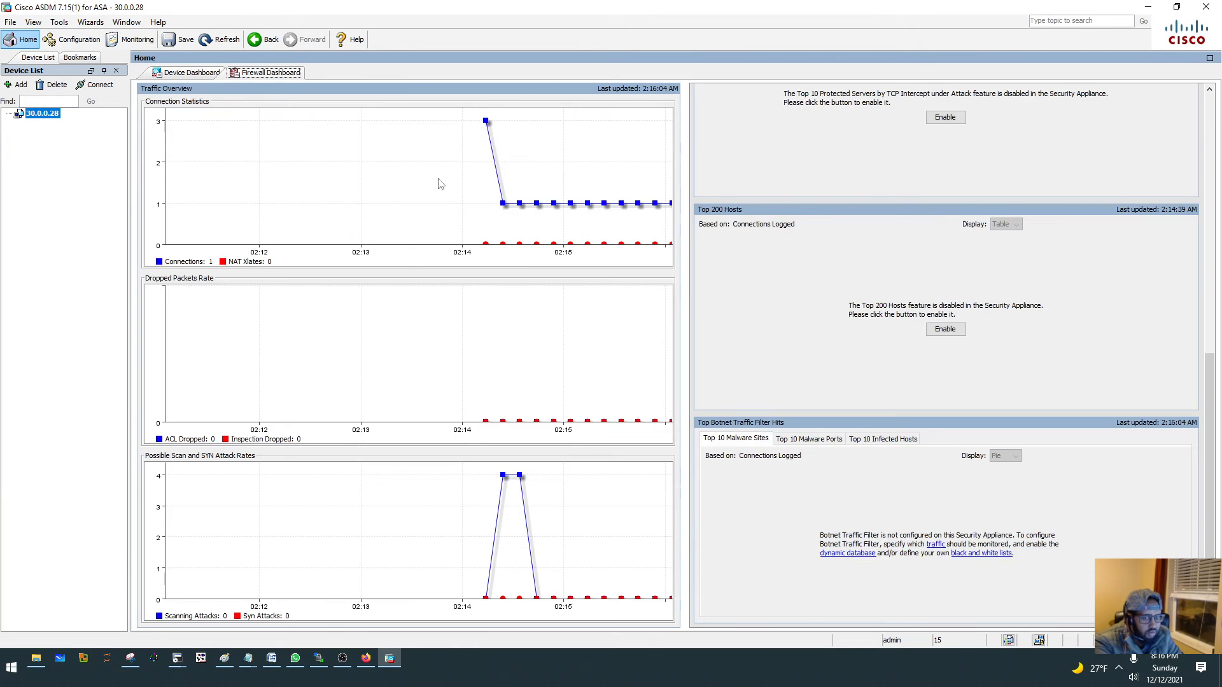
left_click(169, 74)
left_click(73, 40)
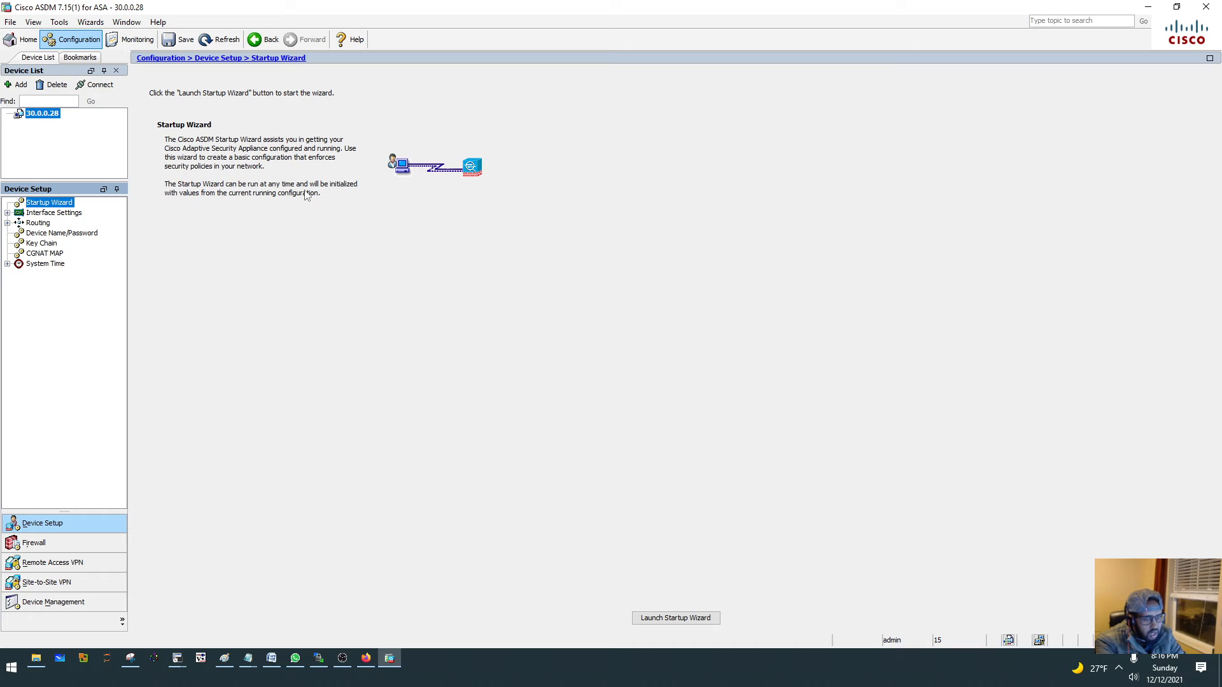
double_click(64, 214)
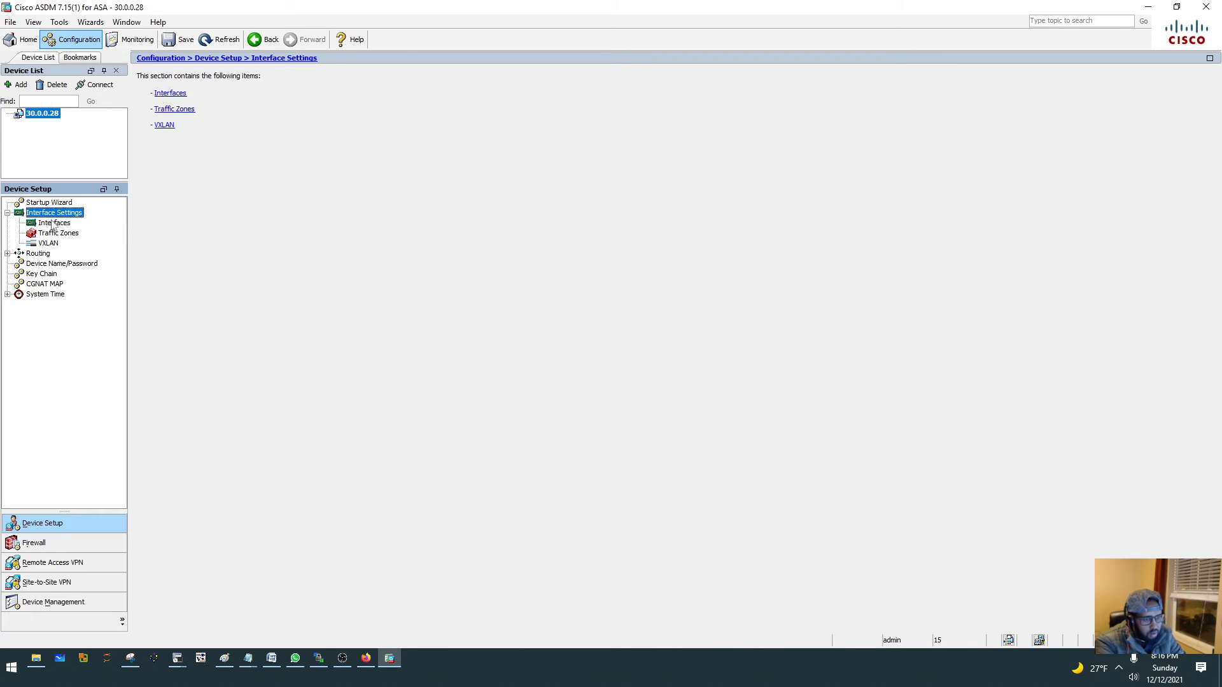
left_click(59, 235)
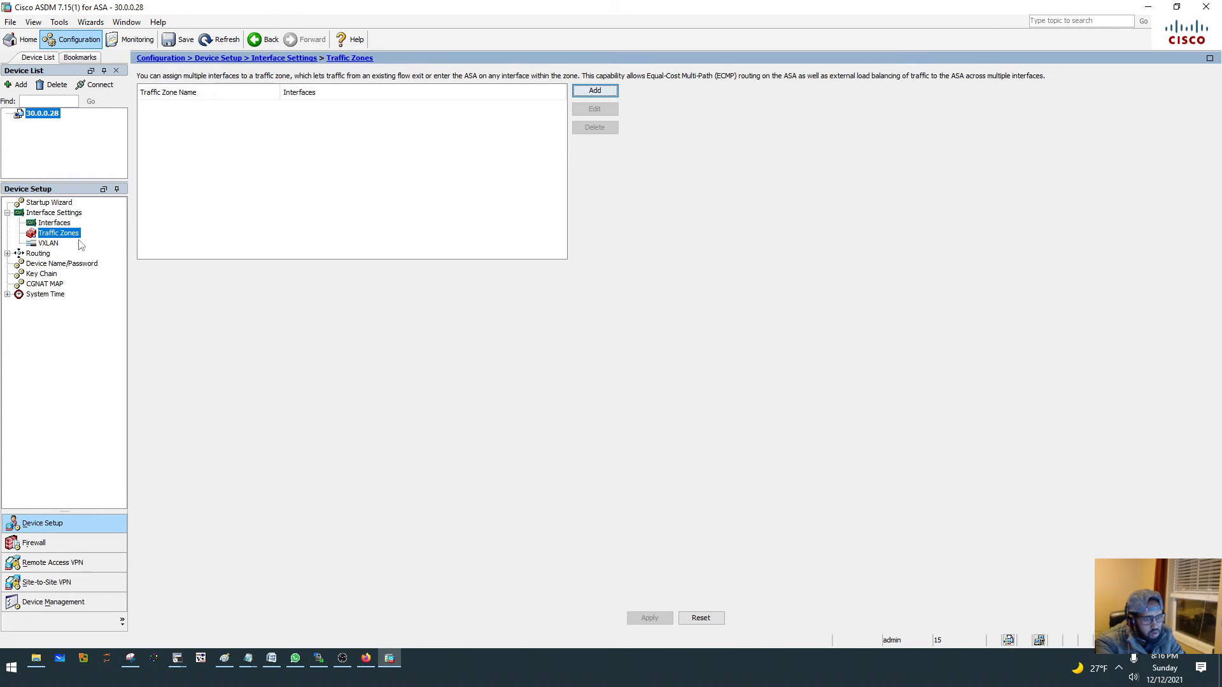
left_click(54, 243)
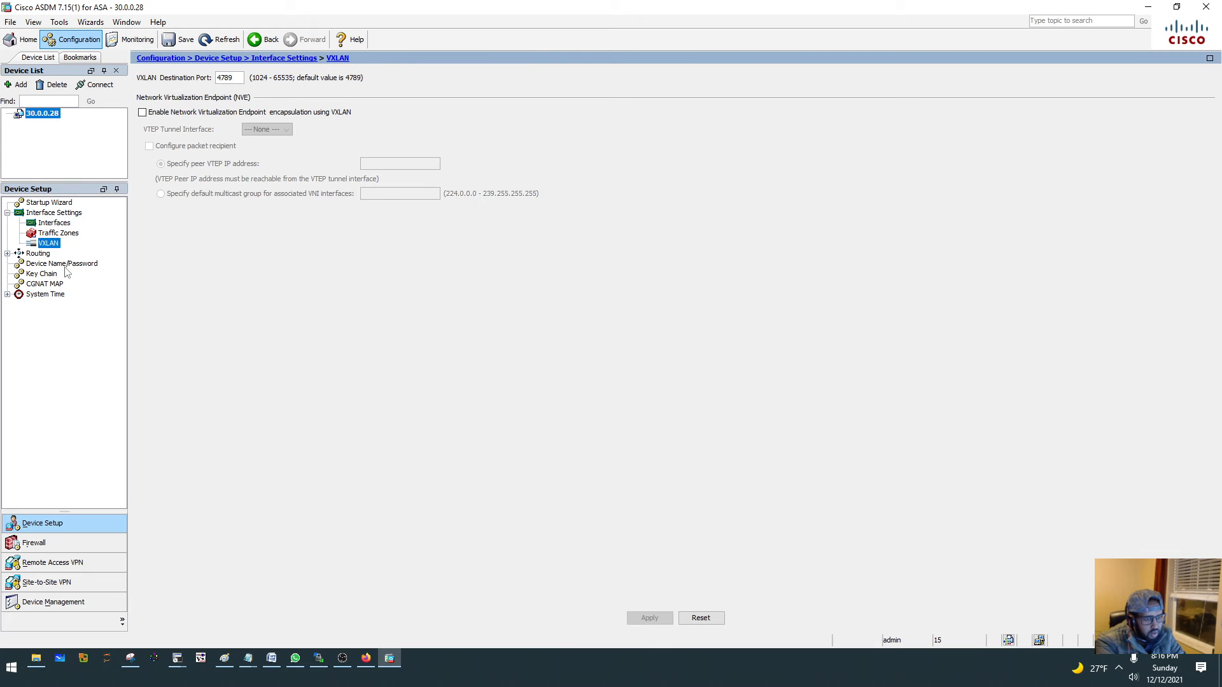
left_click(63, 264)
left_click(42, 274)
left_click(46, 284)
left_click(50, 295)
left_click(46, 304)
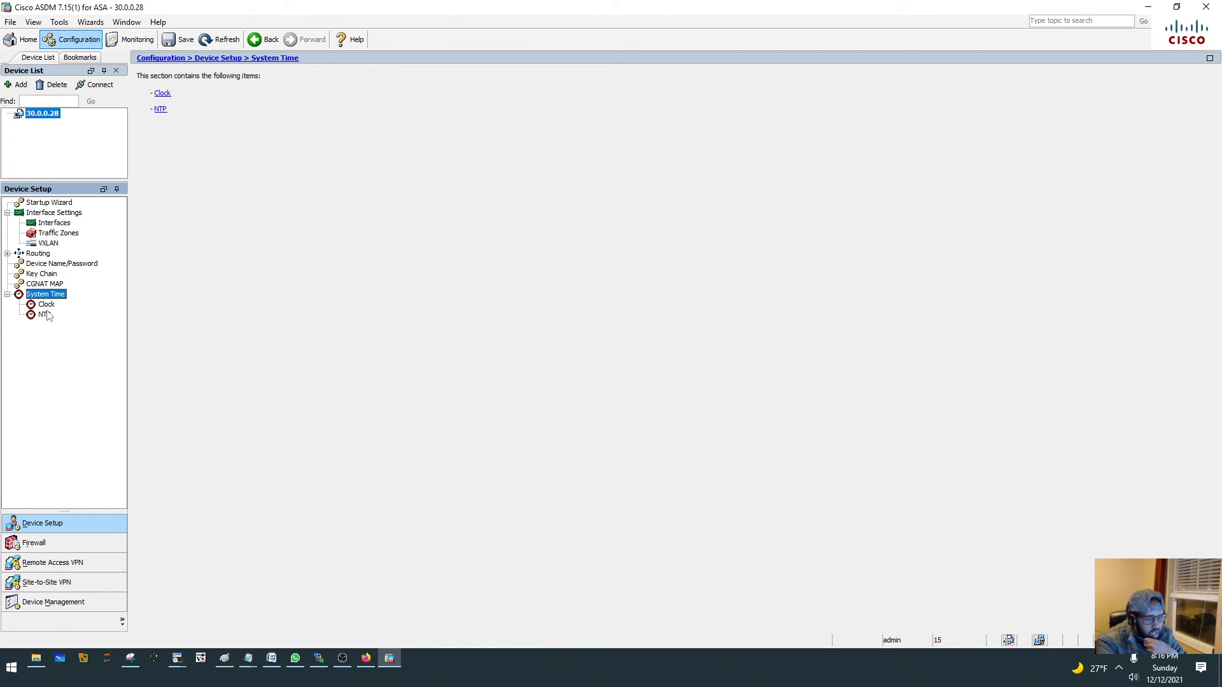
left_click(44, 315)
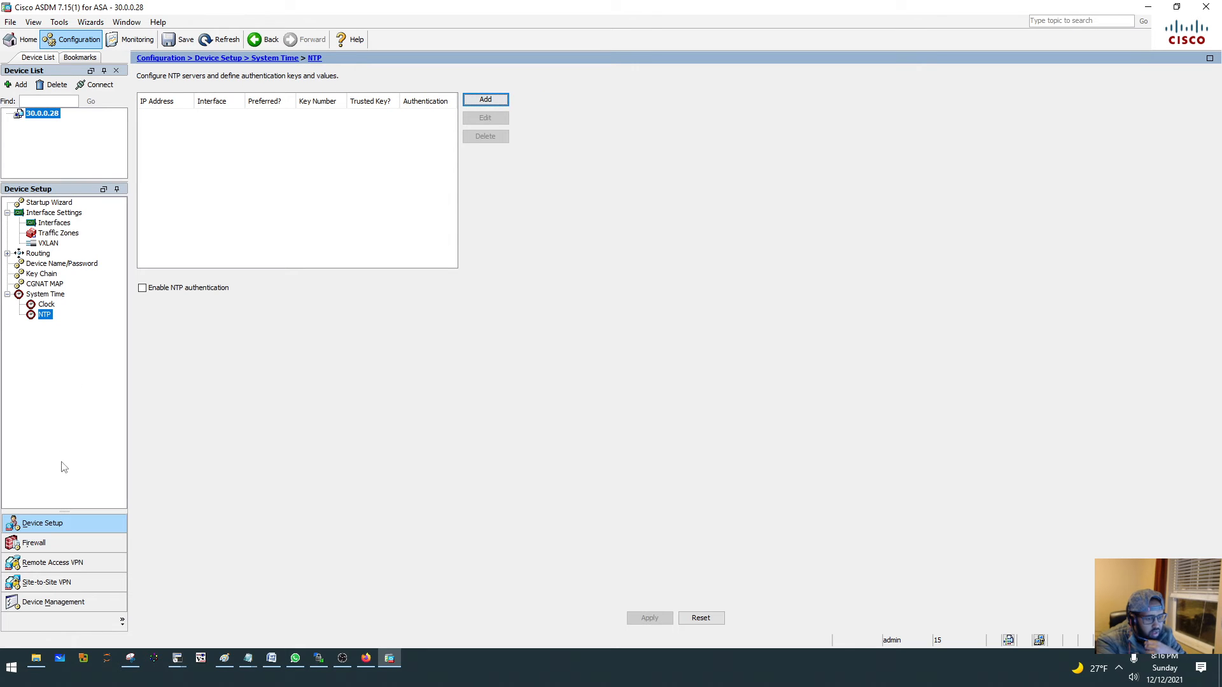
- Examine the firewall's access rules with the Action column widened, and open the service policy rules
left_click(47, 549)
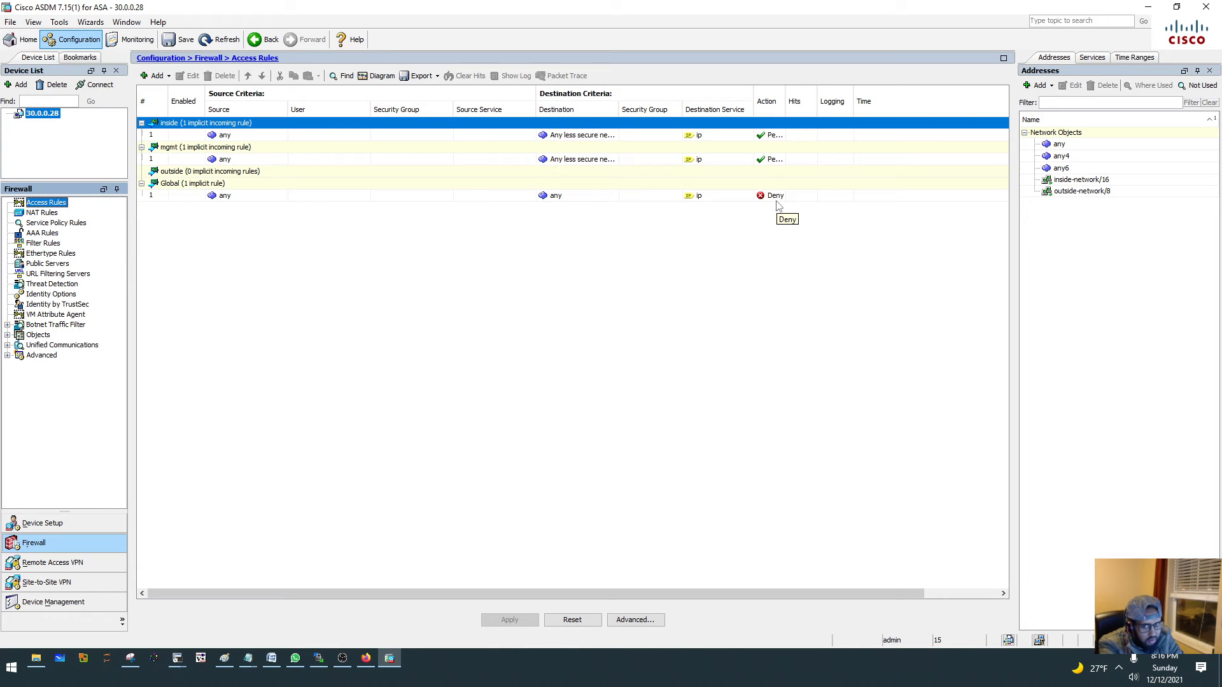
left_click_drag(785, 99, 861, 90)
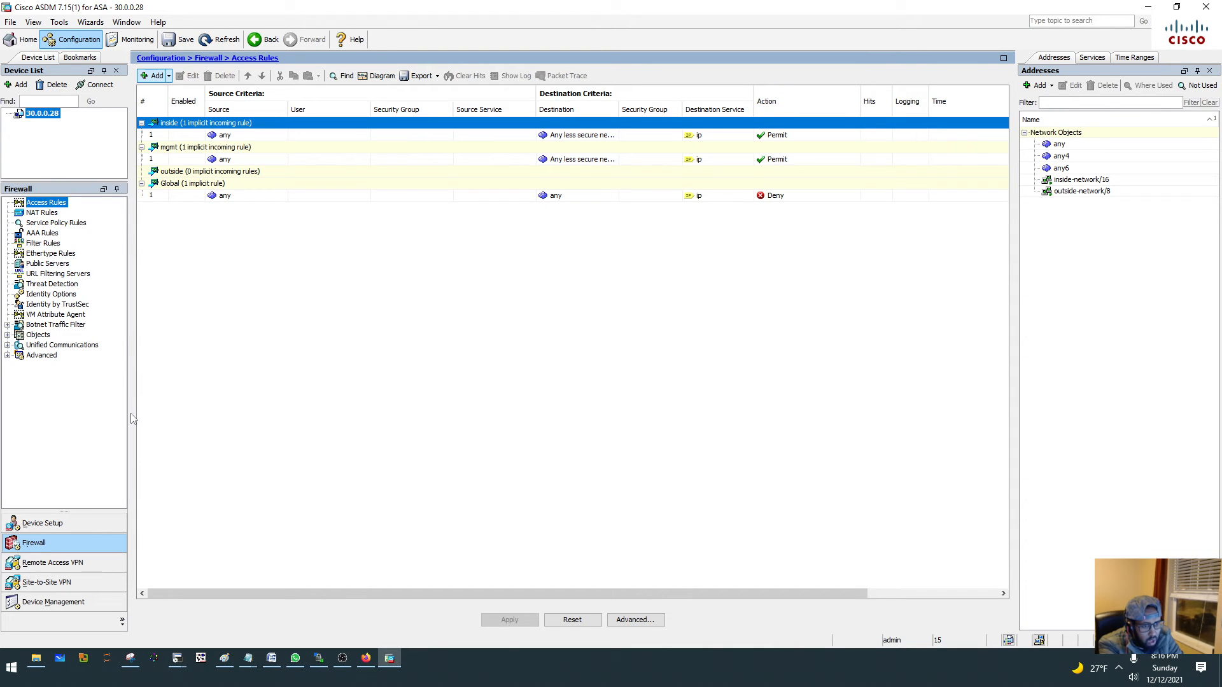
left_click(47, 222)
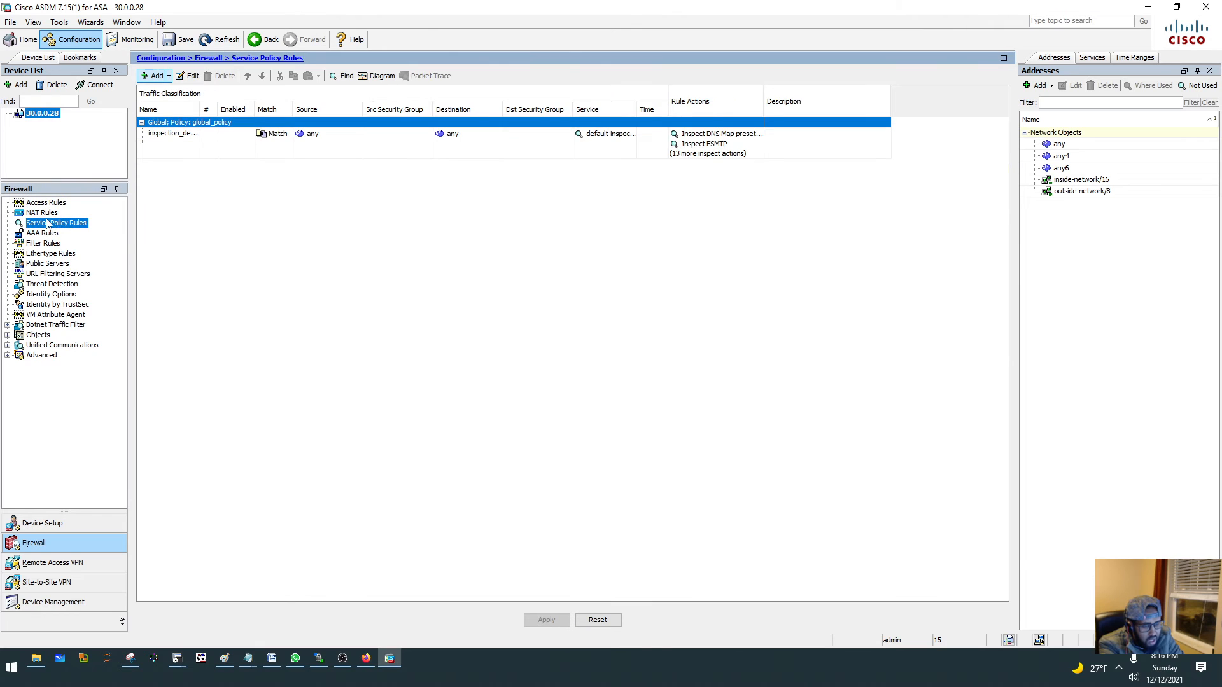
- Examine the firewall configuration pages from NAT Rules through Ethertype Rules, Public Servers, Threat Detection and Identity Options to Botnet Traffic Filter
left_click(50, 214)
left_click(51, 224)
left_click(51, 242)
left_click(51, 234)
left_click(52, 245)
left_click(68, 255)
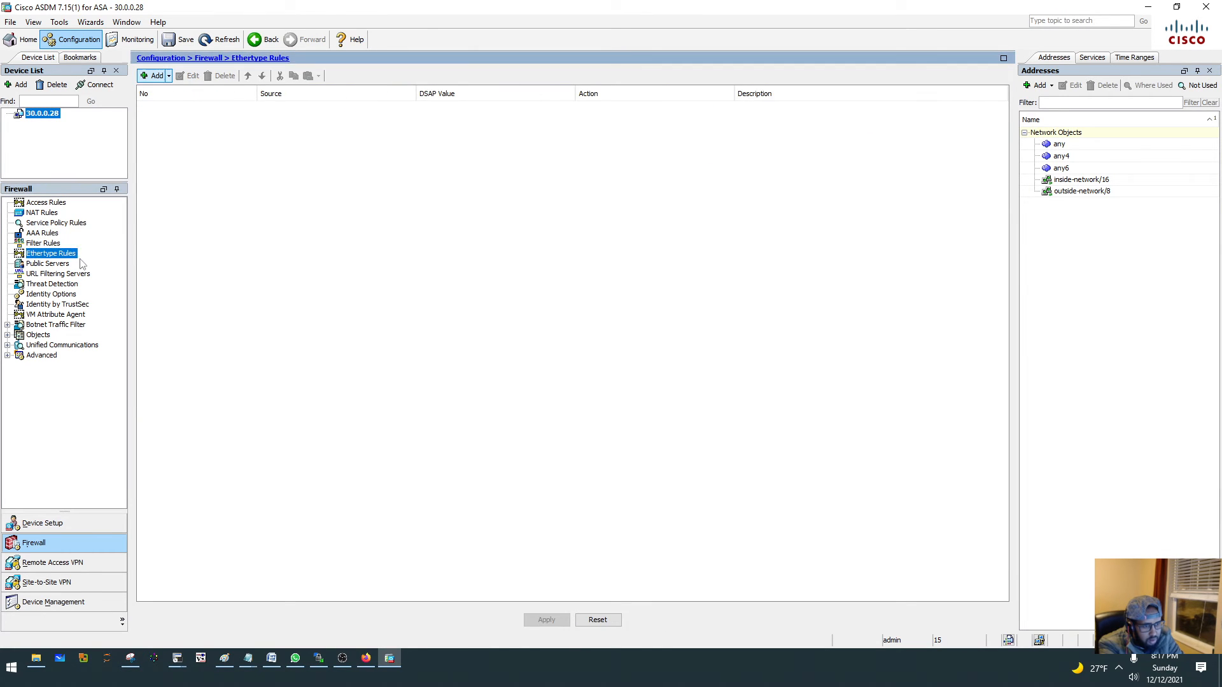
left_click(52, 273)
left_click(57, 263)
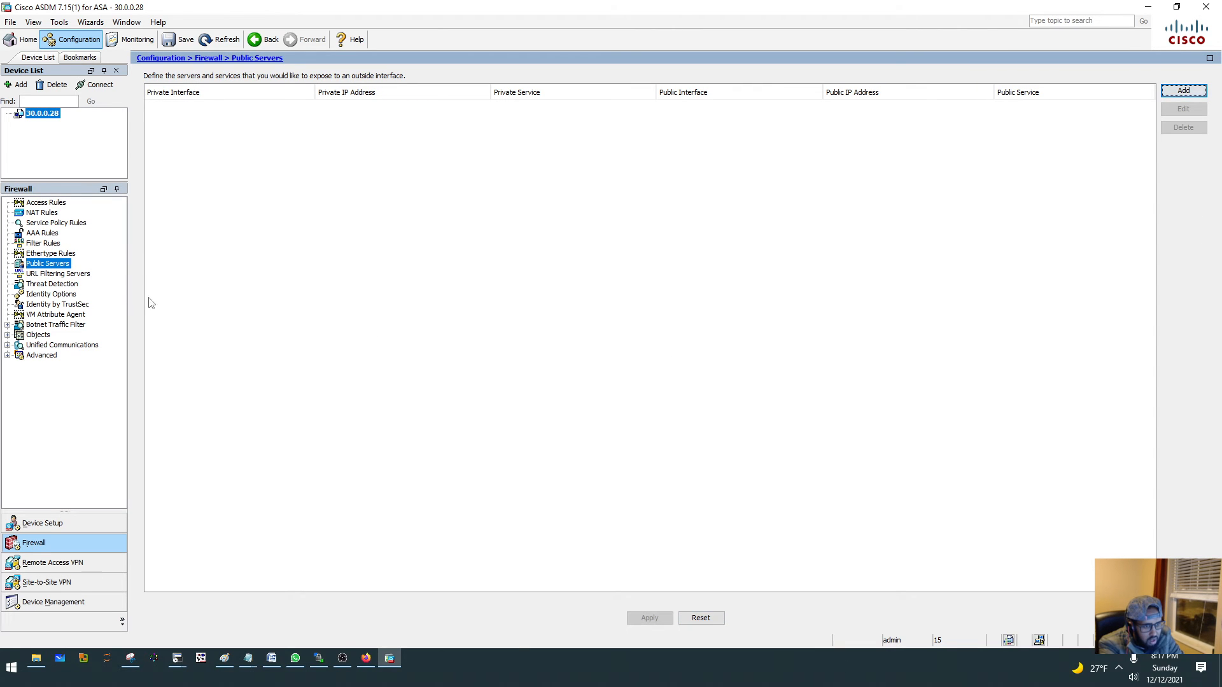
left_click(88, 275)
left_click(59, 295)
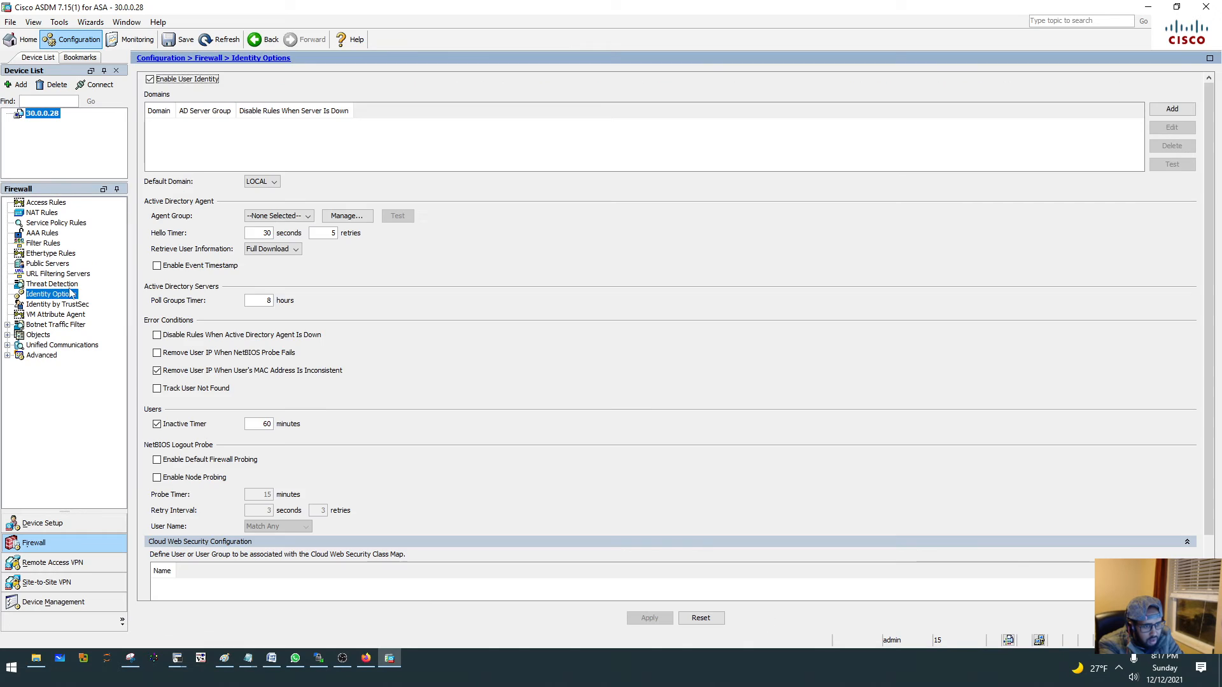
left_click(61, 285)
left_click(68, 305)
left_click(69, 294)
left_click(73, 305)
left_click(73, 325)
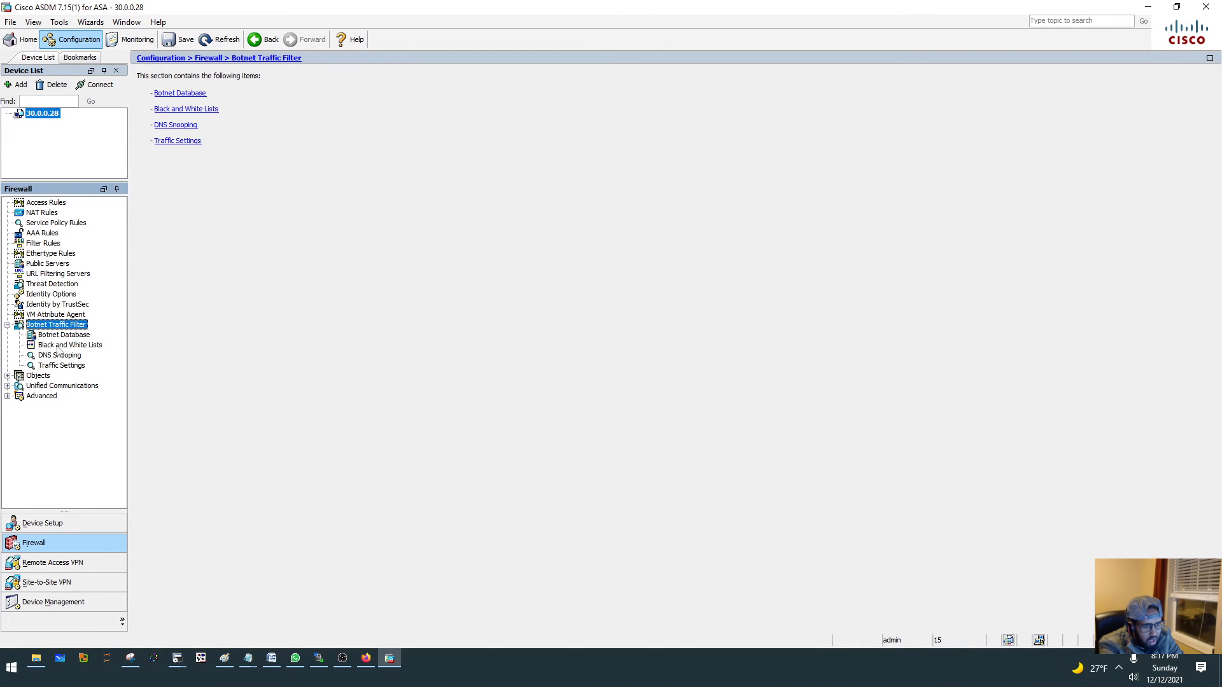
- Collapse the Botnet Traffic Filter branch and examine the firewall's Objects section, including TCP Maps and Local Users
left_click(7, 325)
left_click(37, 335)
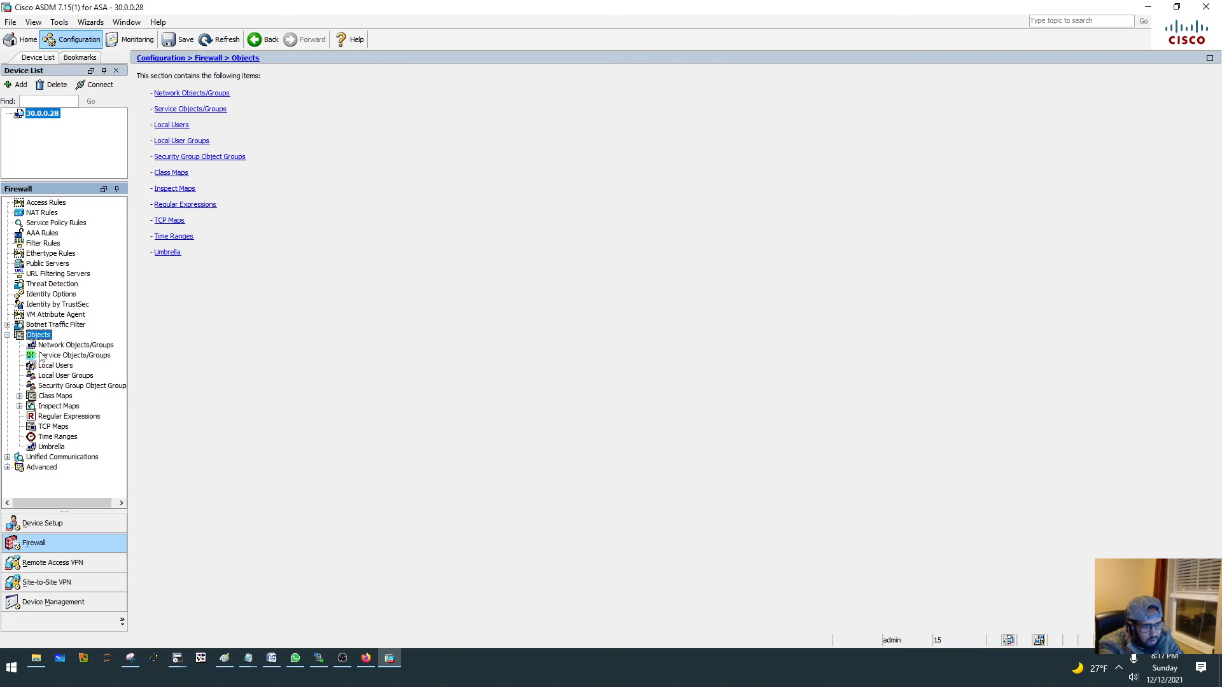
left_click(66, 427)
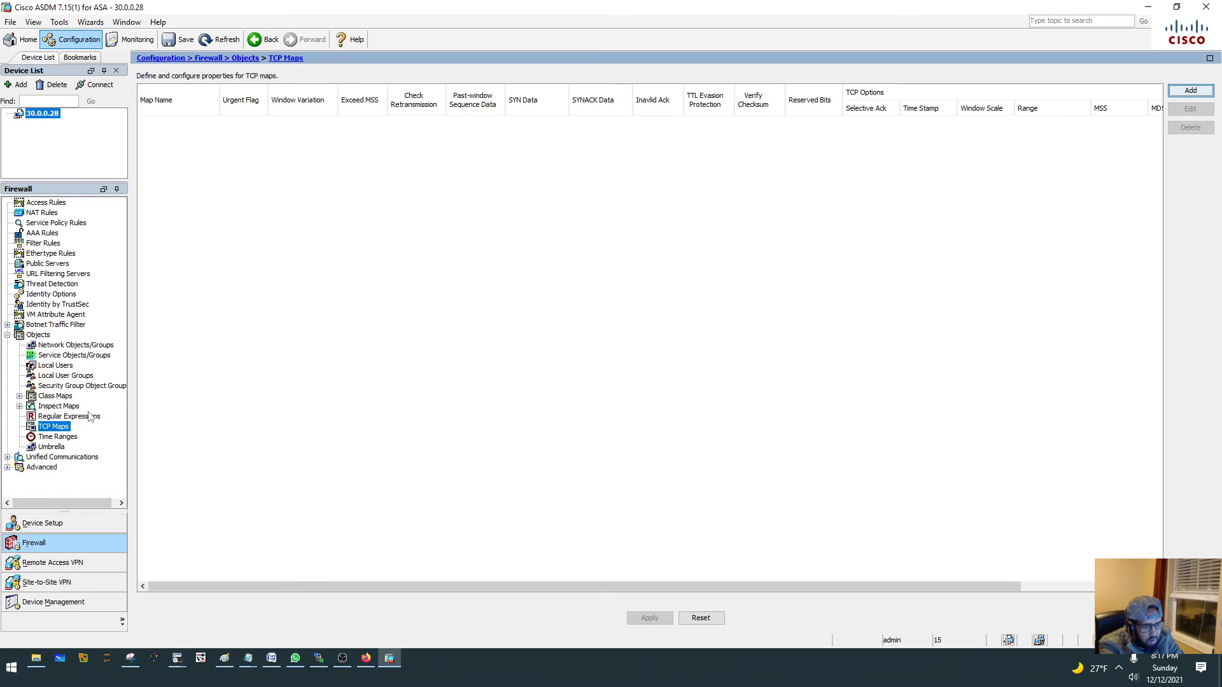
left_click(17, 336)
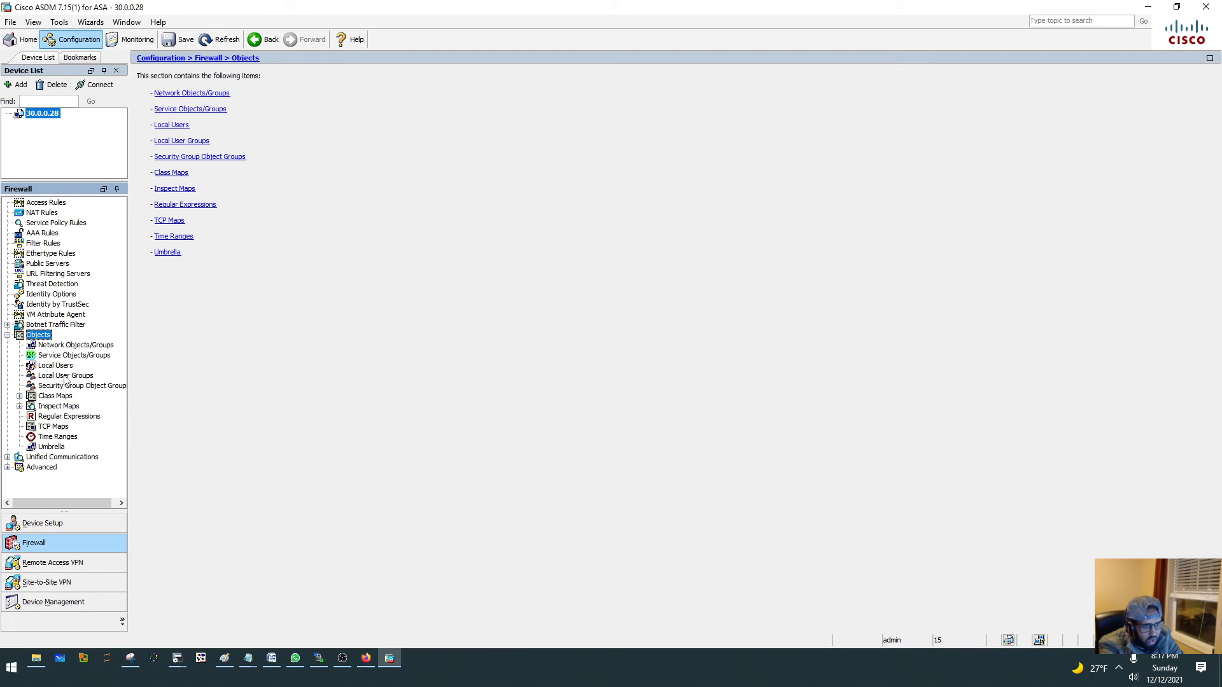
left_click(52, 370)
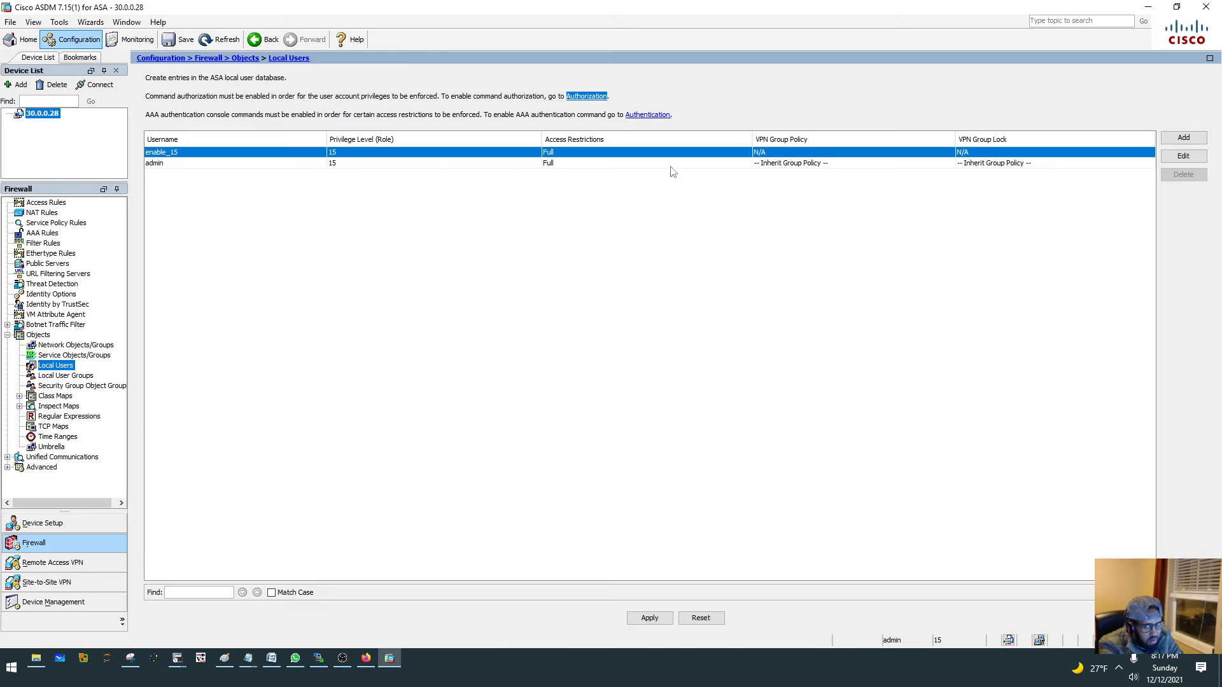
- Examine the Remote Access VPN introduction and the Site-to-Site VPN connection profiles, and restore the ASDM window to a smaller size
left_click(63, 566)
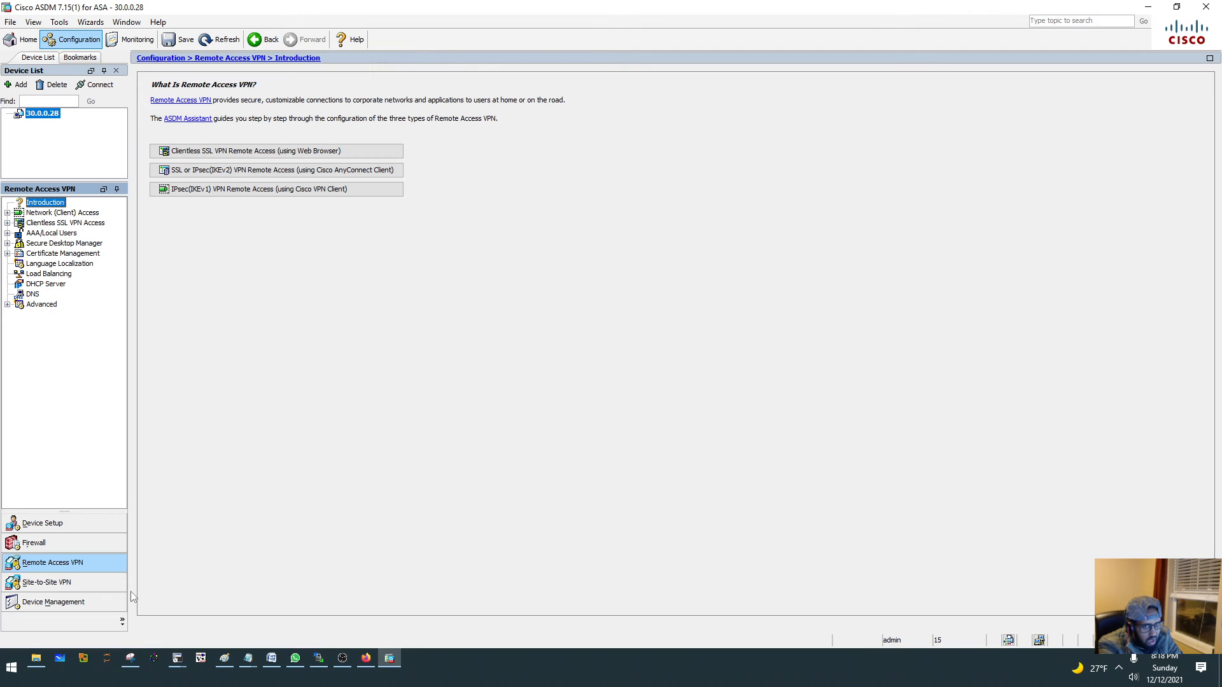
left_click(37, 582)
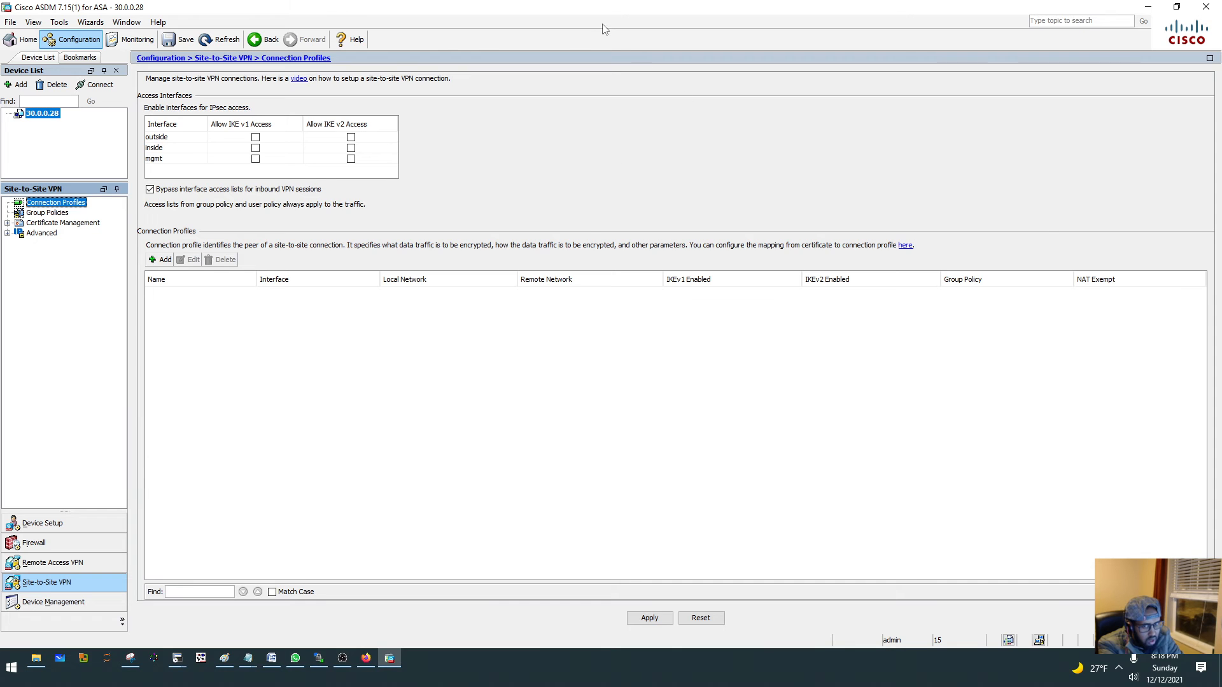
double_click(579, 10)
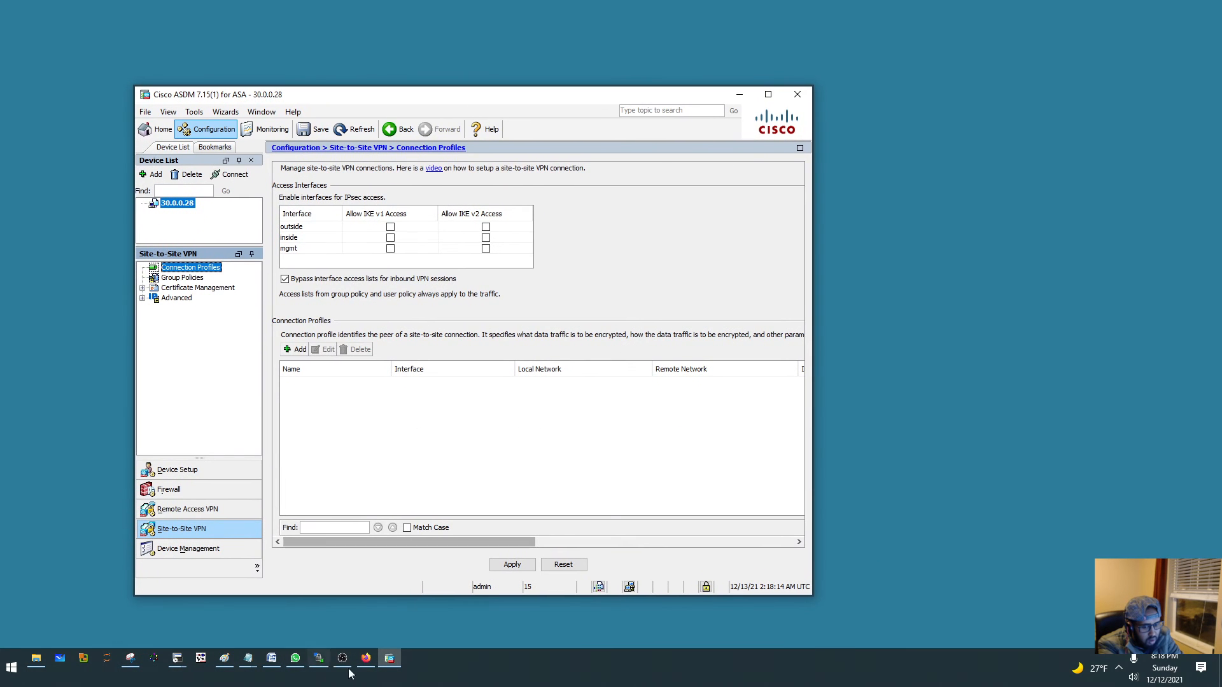
- Switch to Firefox to review the EVE topology of the two sites, and minimise the browser
left_click(366, 659)
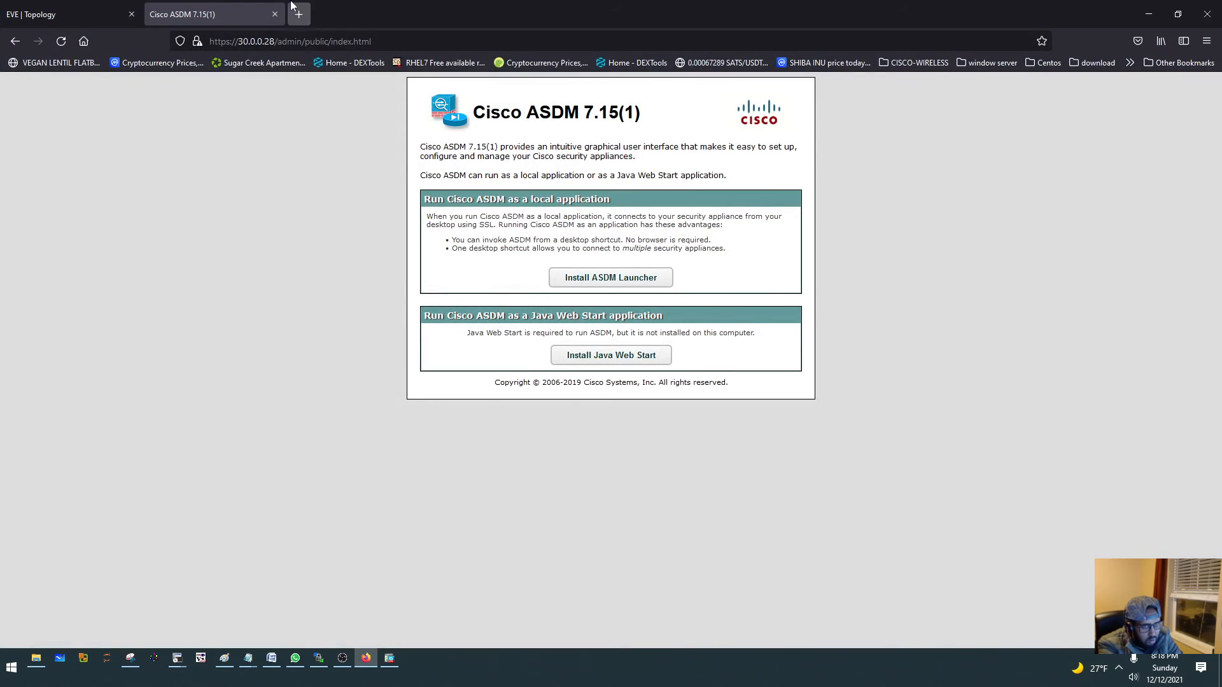
left_click(74, 18)
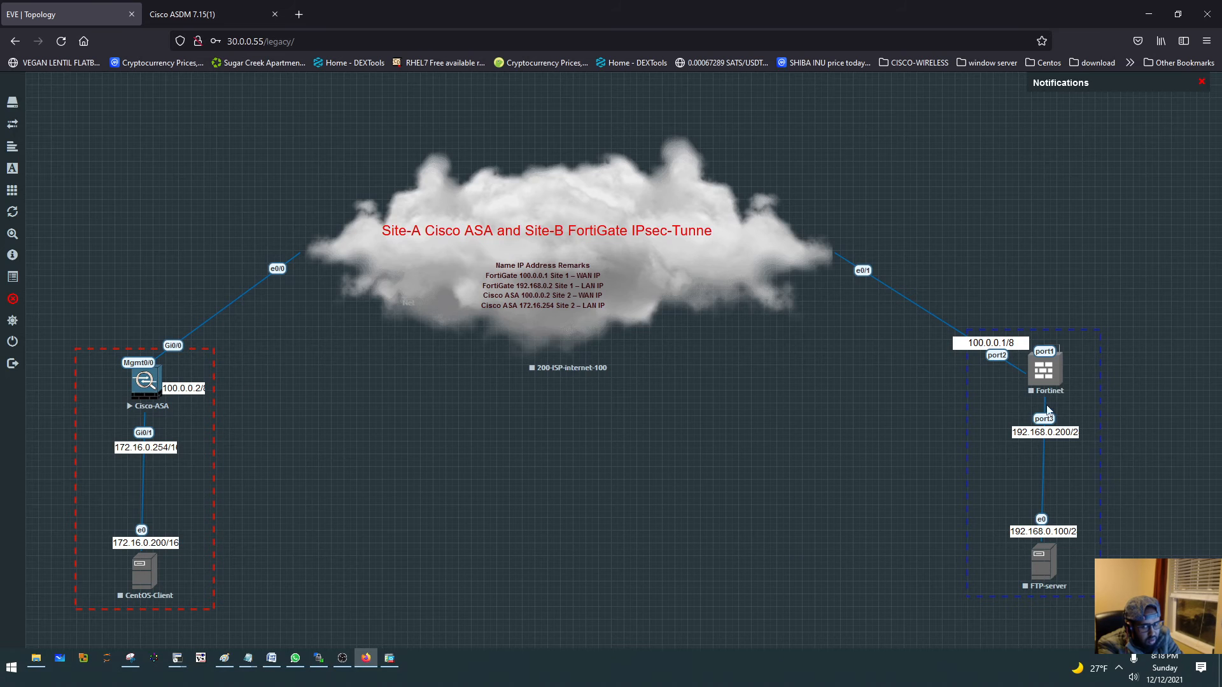
left_click(1149, 14)
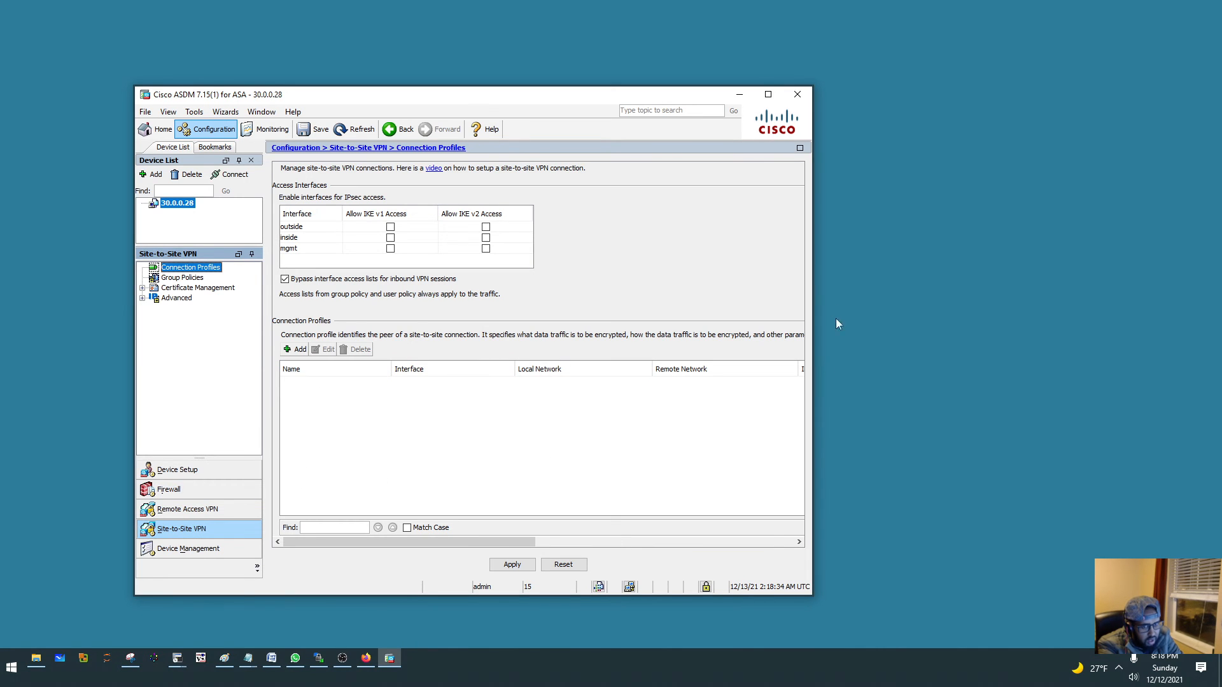
- Look over the available wizards and examine the Device Management section's DNS branch and DHCP Relay, Server and Pool pages
left_click(228, 115)
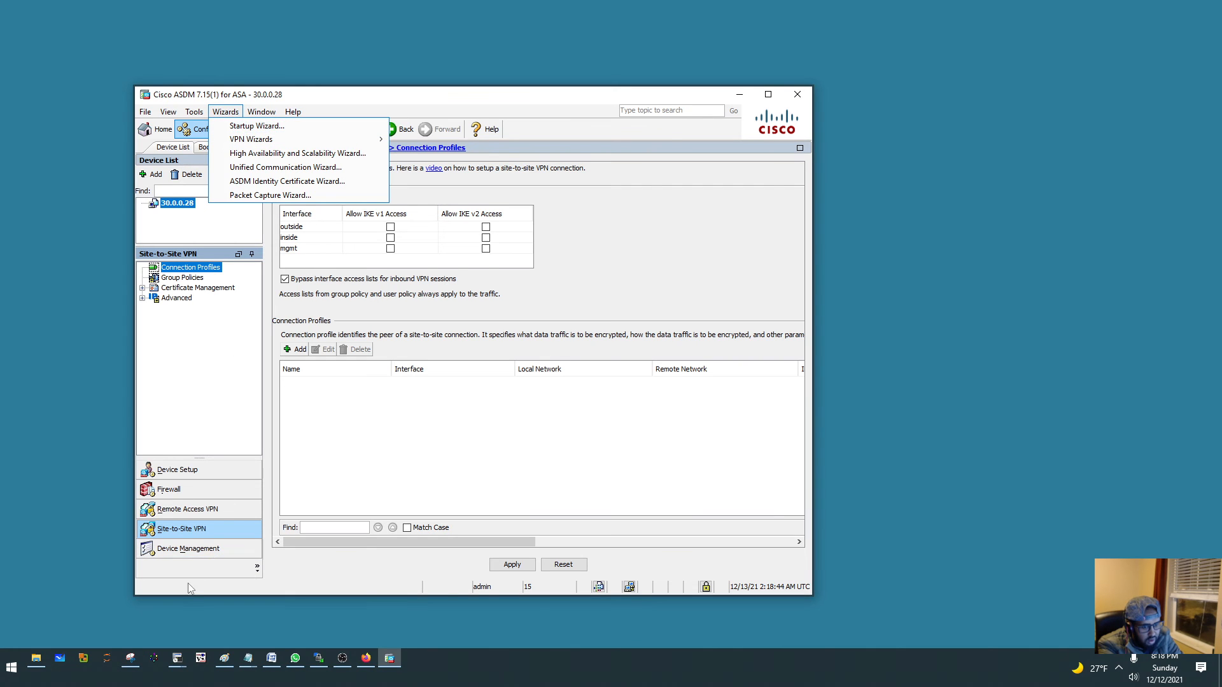
left_click(285, 443)
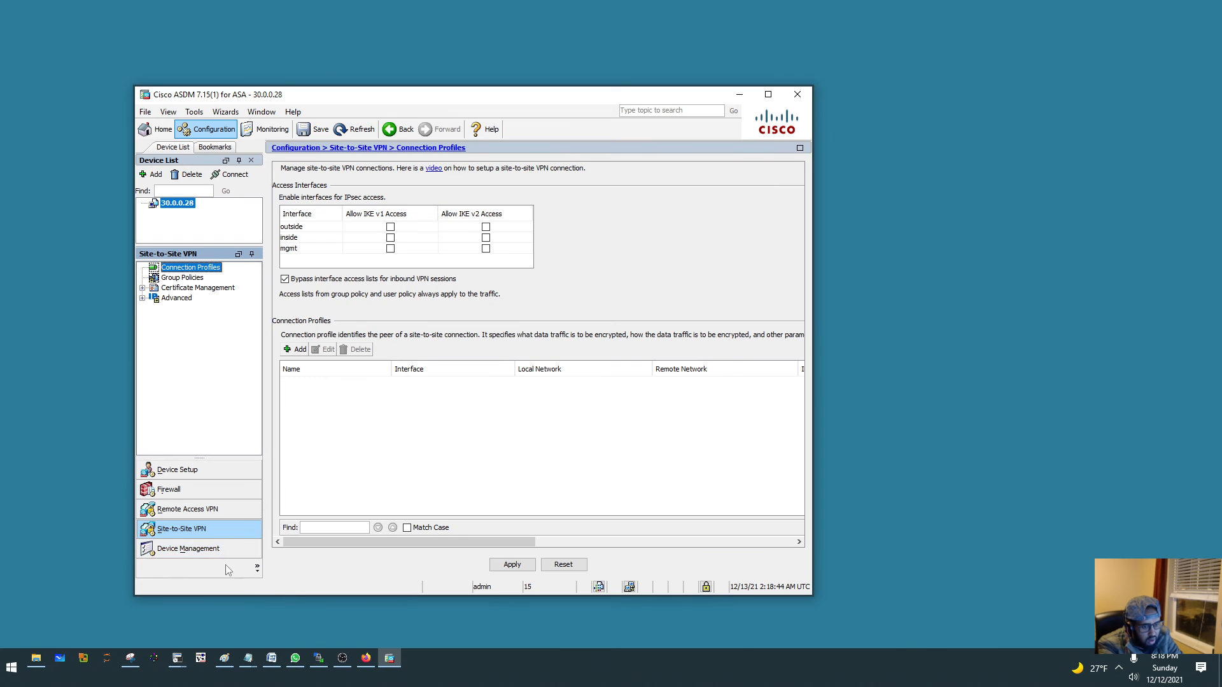
left_click(214, 553)
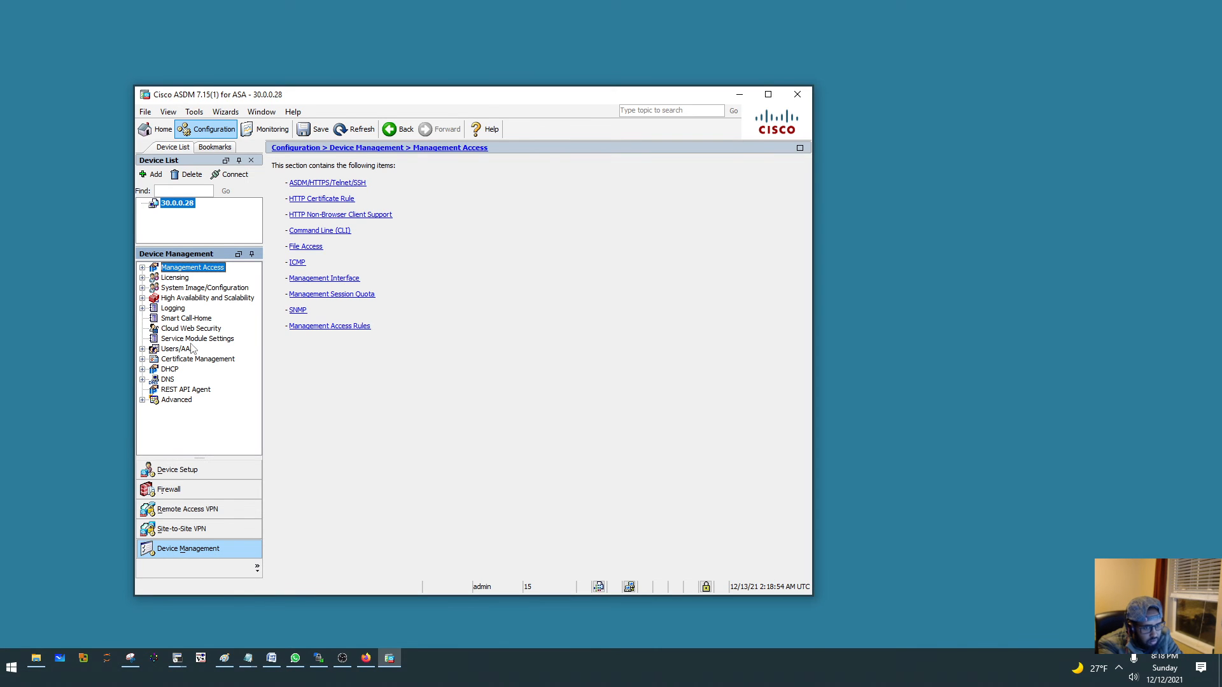
left_click(169, 381)
left_click(169, 370)
left_click(191, 379)
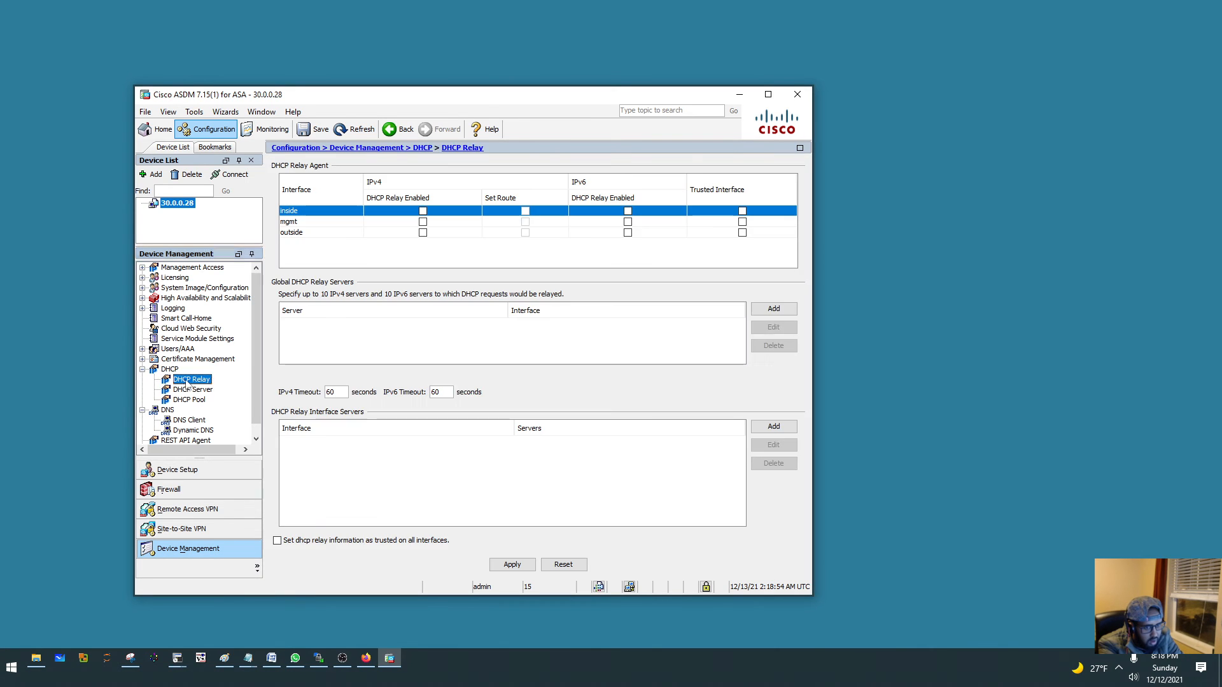
key("Down")
key("Down")
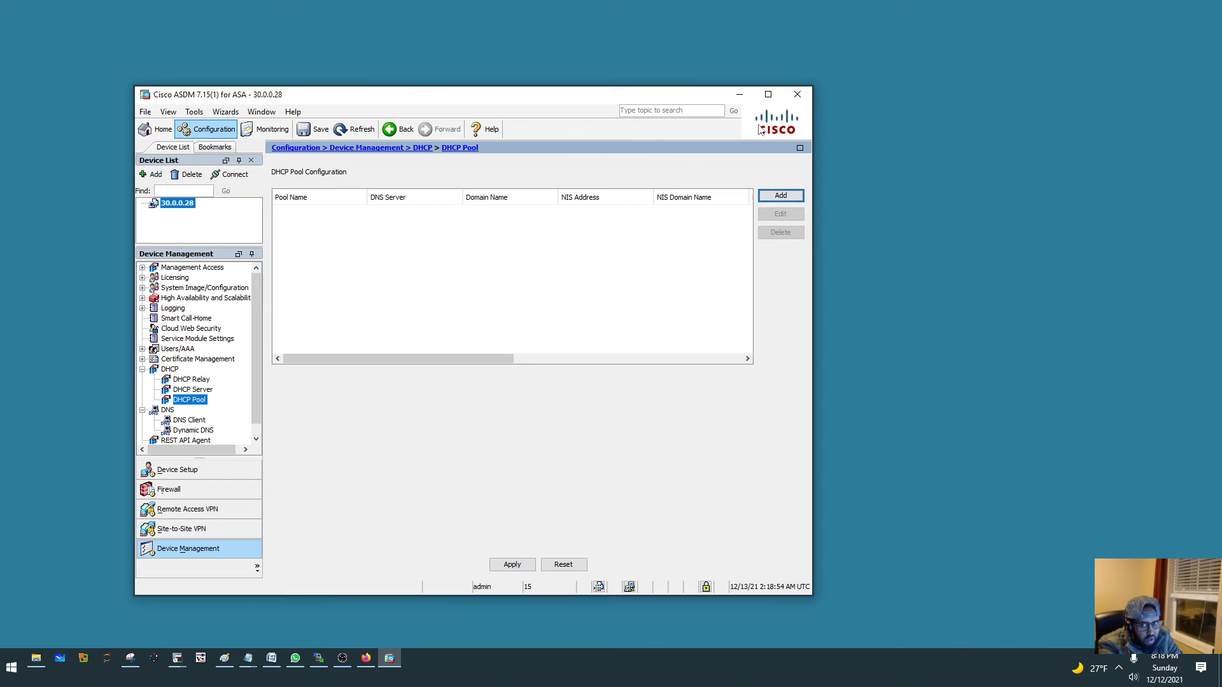
- Exit ASDM, applying the unapplied configuration changes to the device
left_click(797, 94)
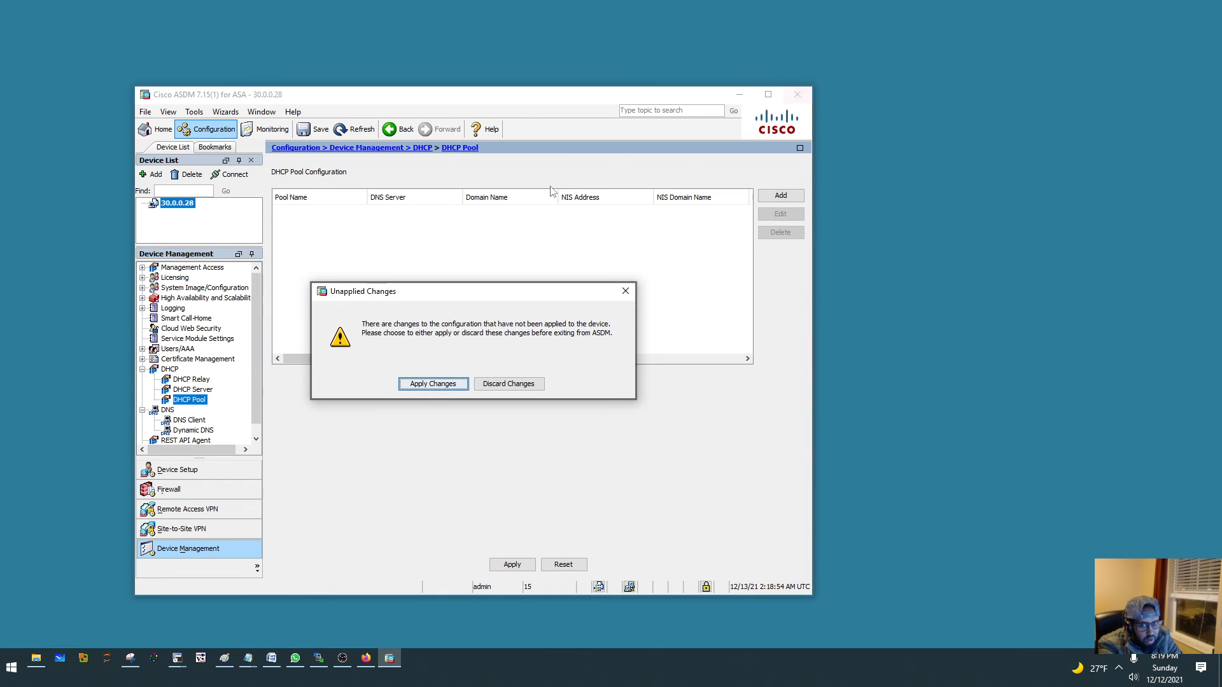
left_click(435, 385)
left_click(449, 387)
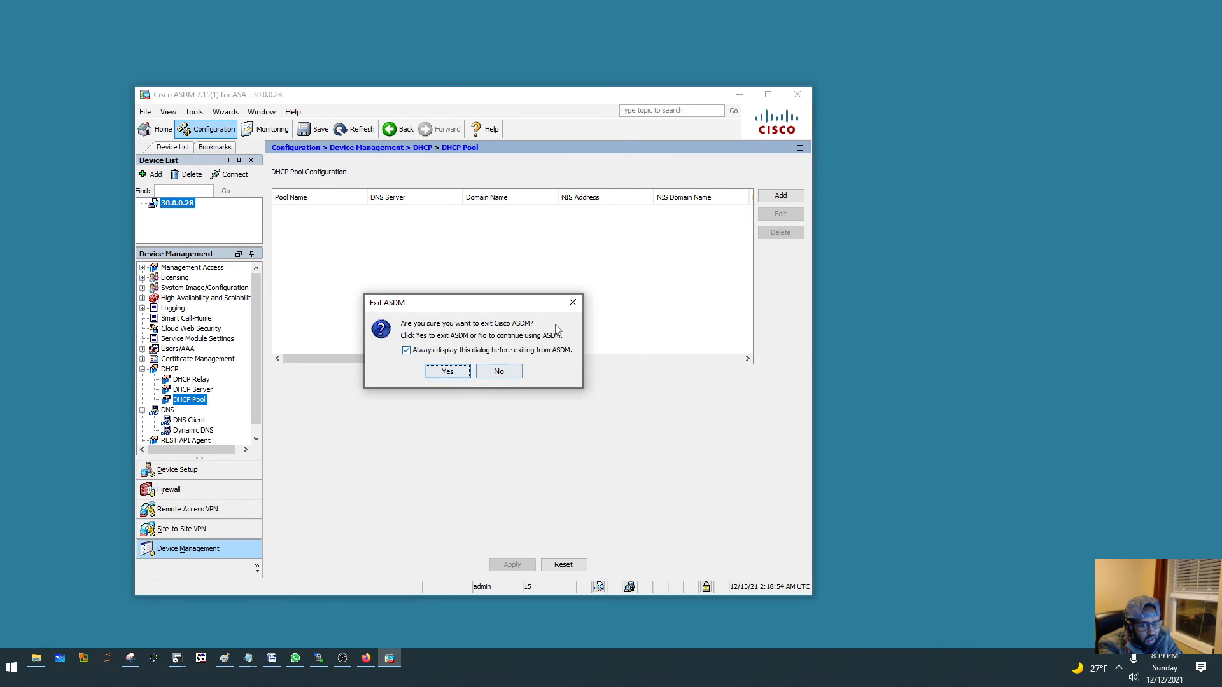
left_click(444, 373)
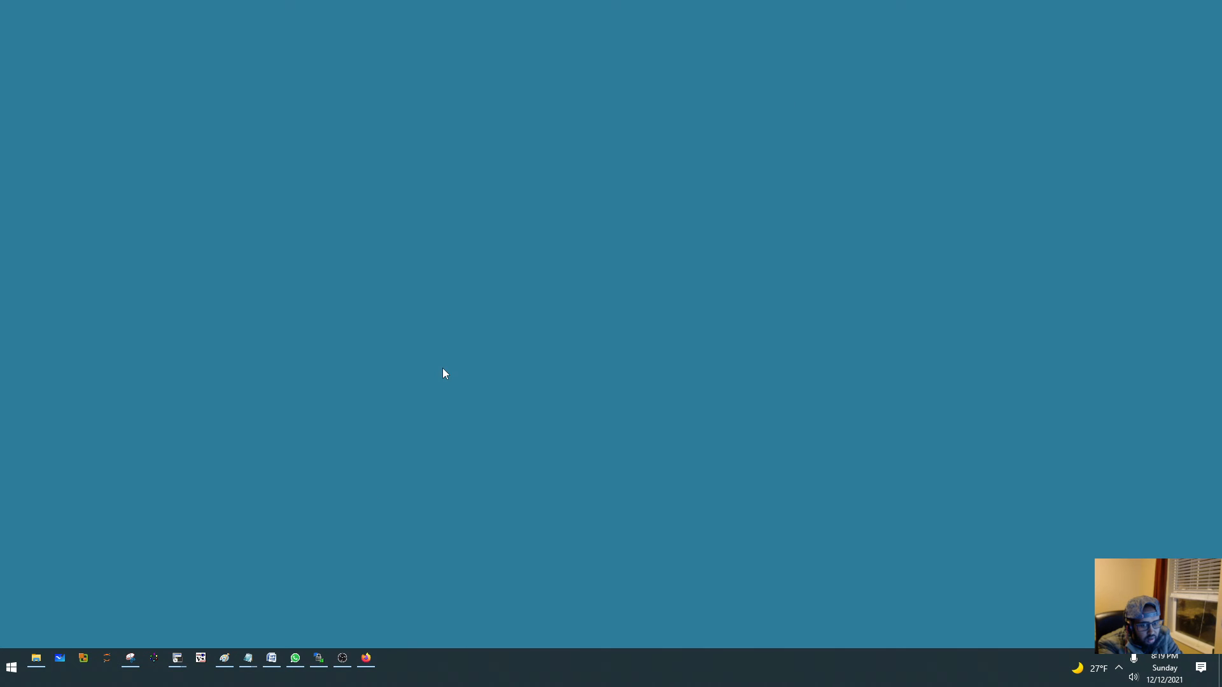
- Bring up the Cisco-ASA terminal over the EVE topology, check the GigabitEthernet0/0 and Management0/0 addresses, and minimise it
left_click(366, 657)
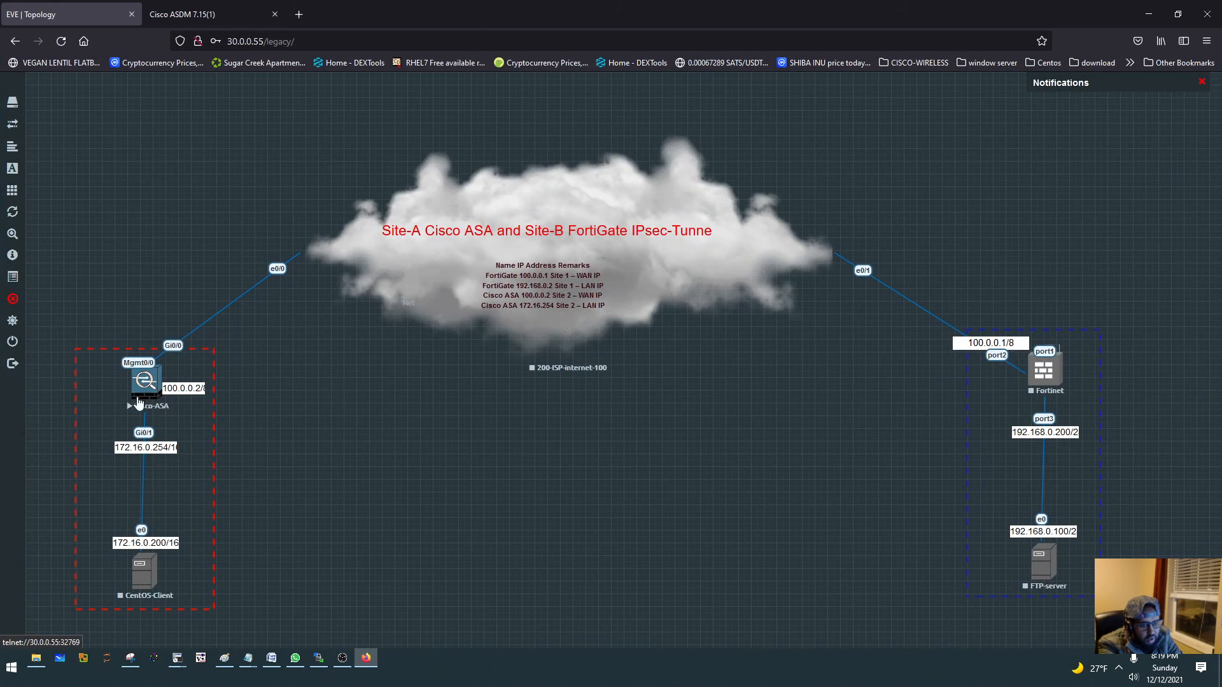
left_click(181, 660)
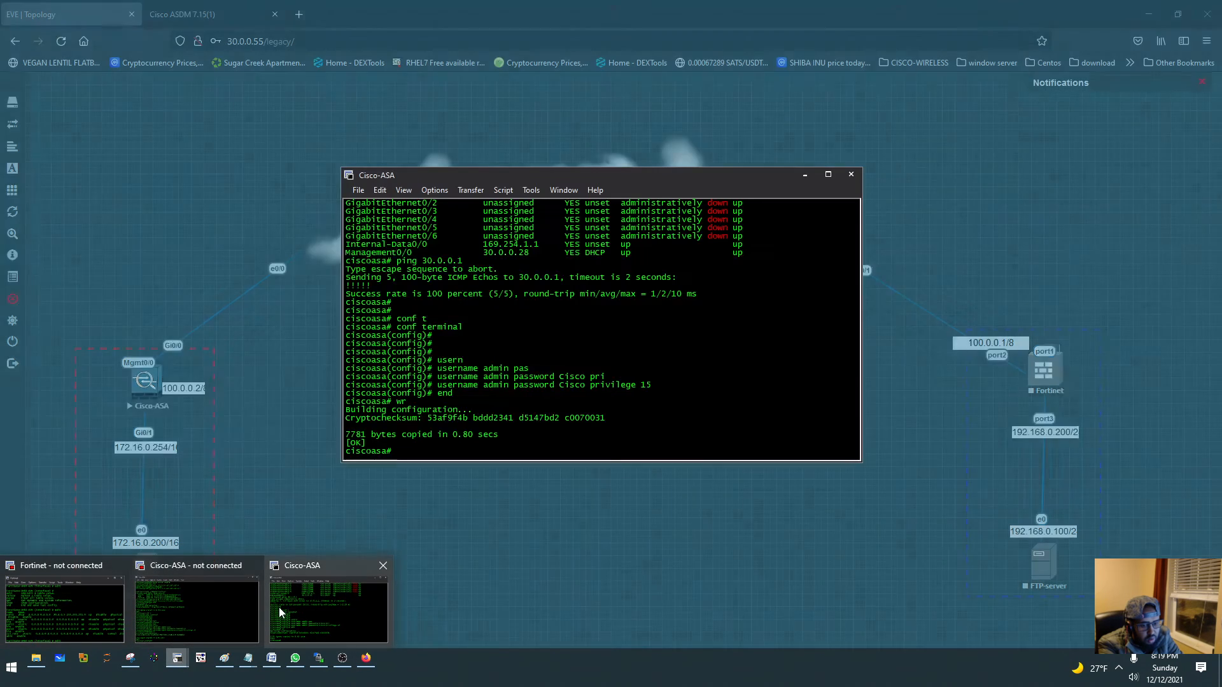
left_click(279, 607)
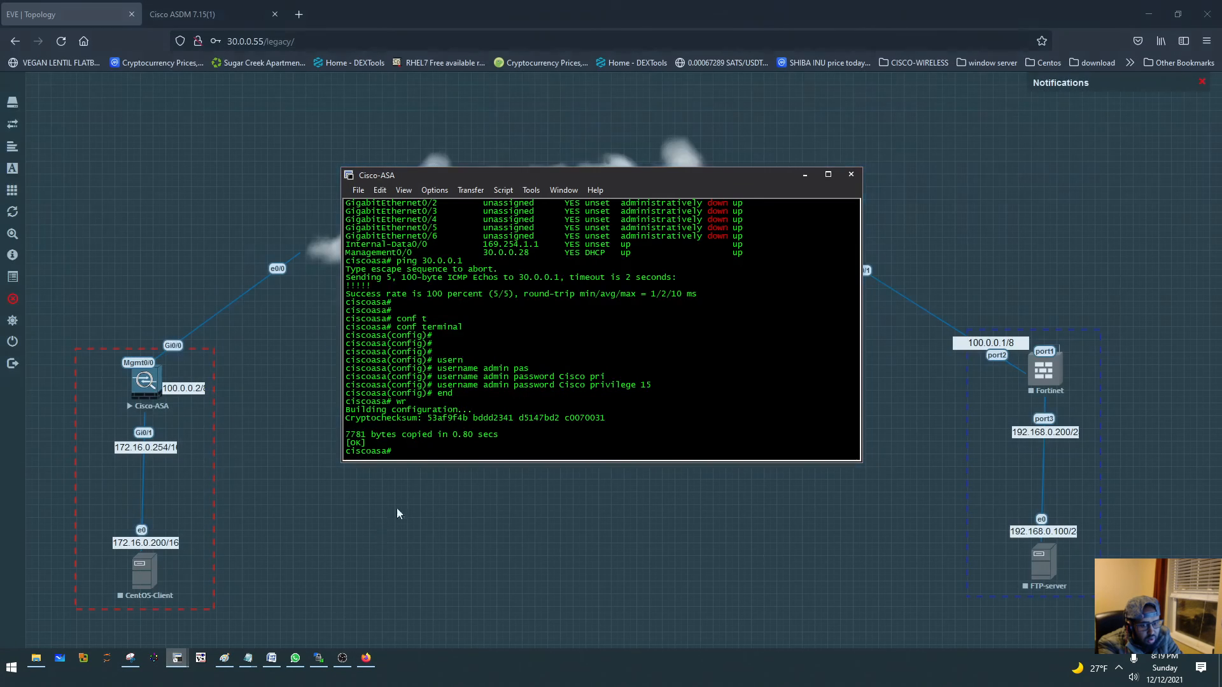
left_click_drag(478, 180, 552, 352)
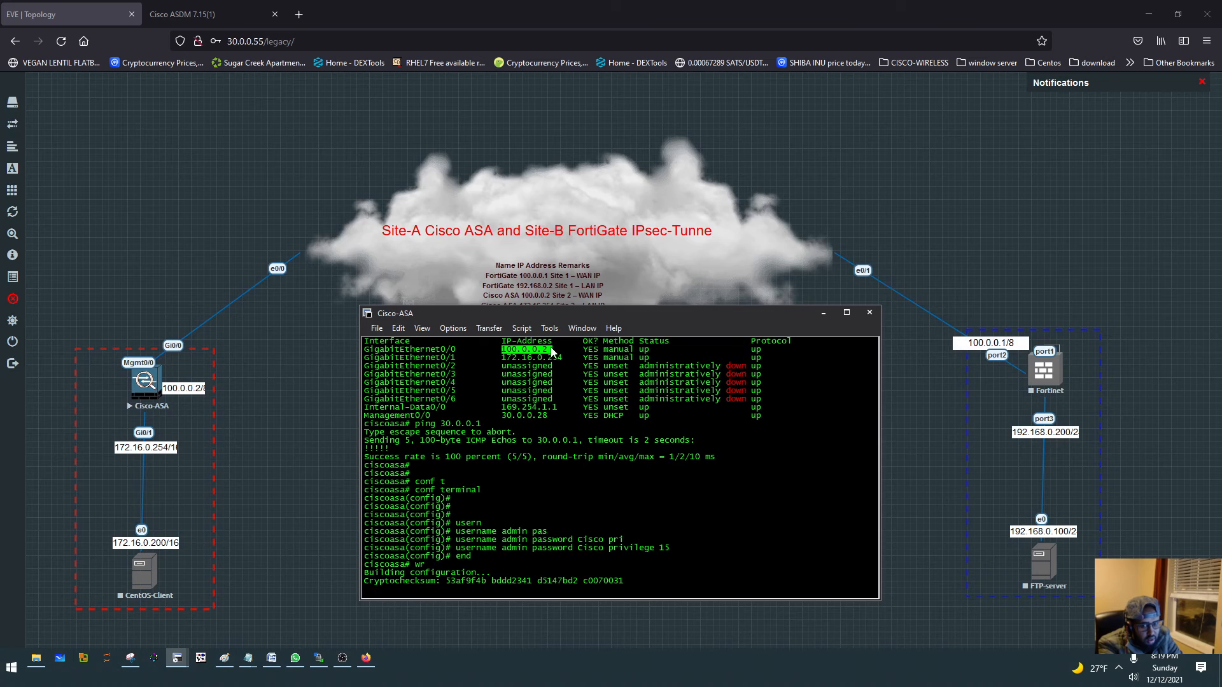
left_click_drag(511, 417, 568, 420)
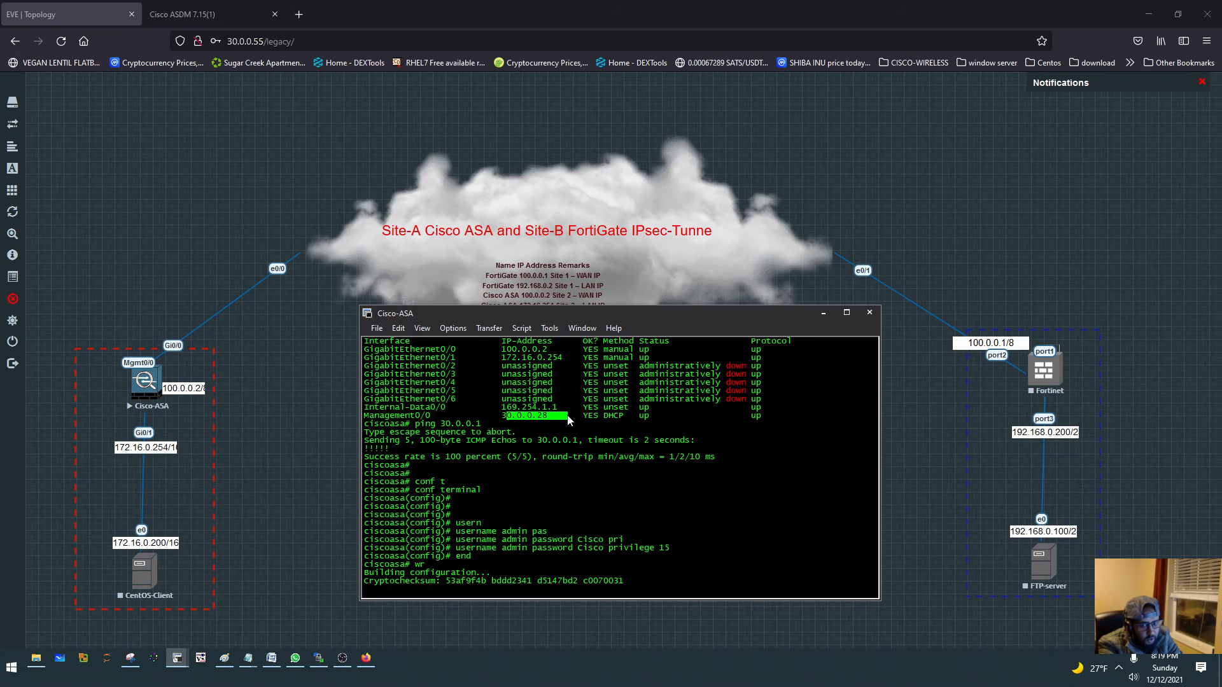
left_click(831, 314)
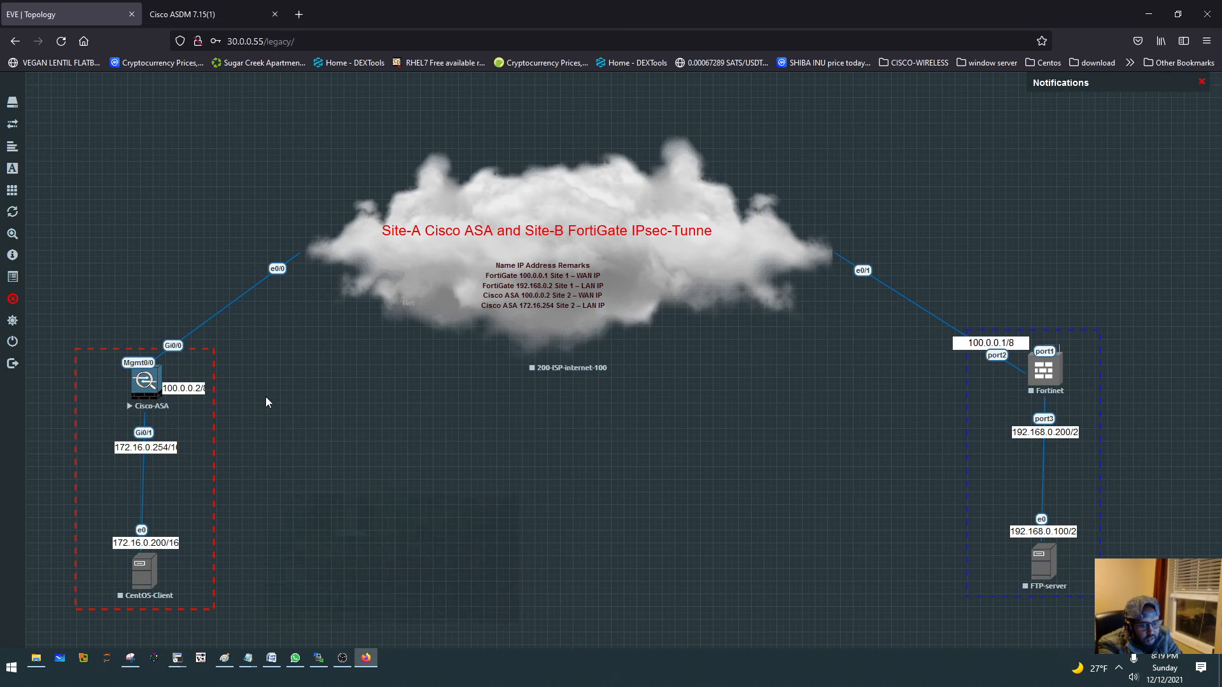
- Start the CentOS-Client node in the topology and open its console
right_click(143, 576)
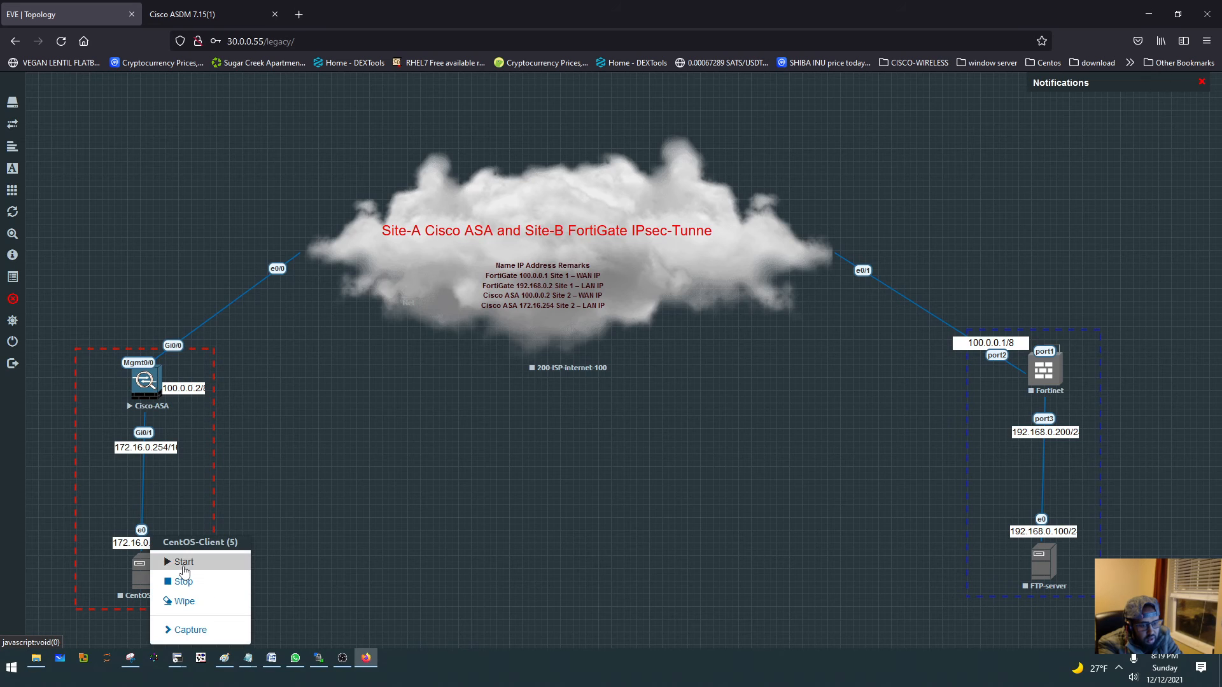
left_click(184, 561)
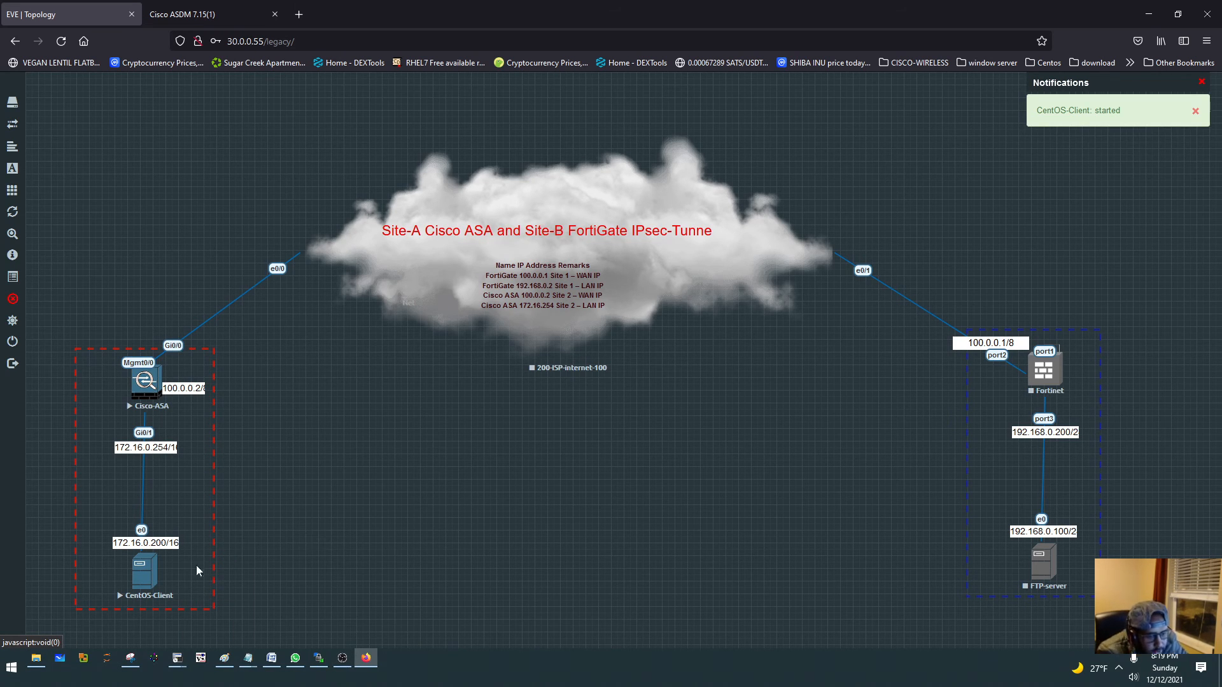
left_click(145, 569)
left_click(625, 163)
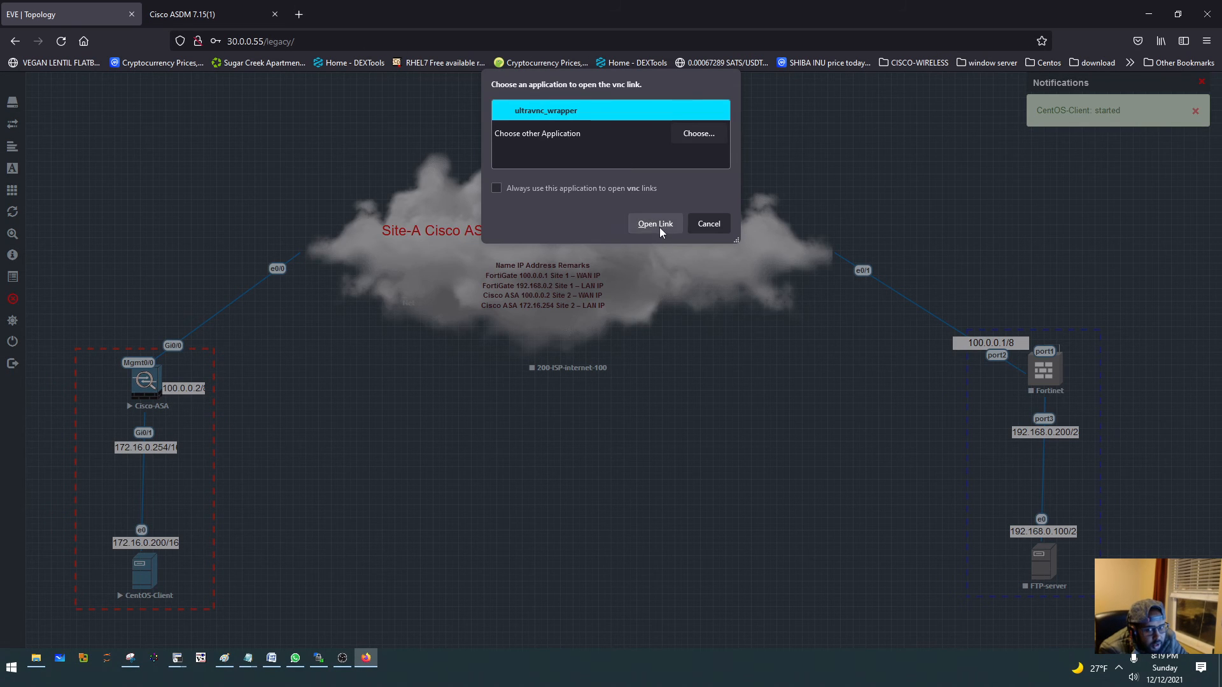
left_click(655, 224)
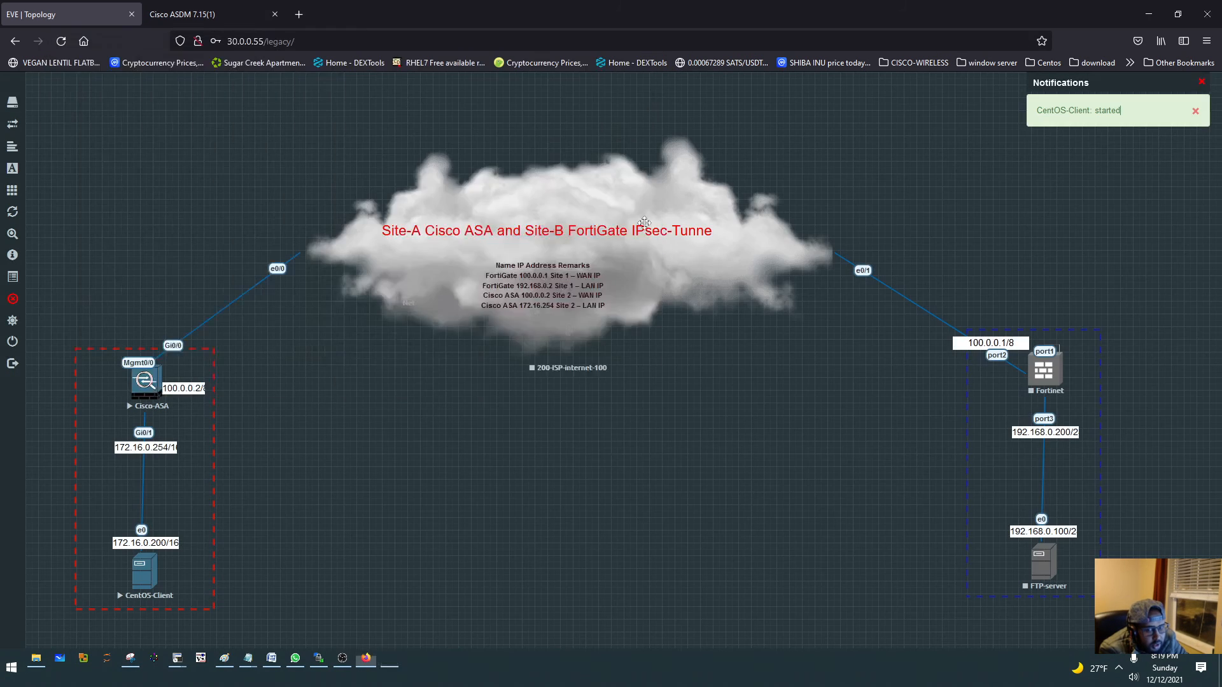
- Enlarge the CentOS-Client console window and reposition it over the lower middle of the topology
left_click_drag(425, 299, 413, 265)
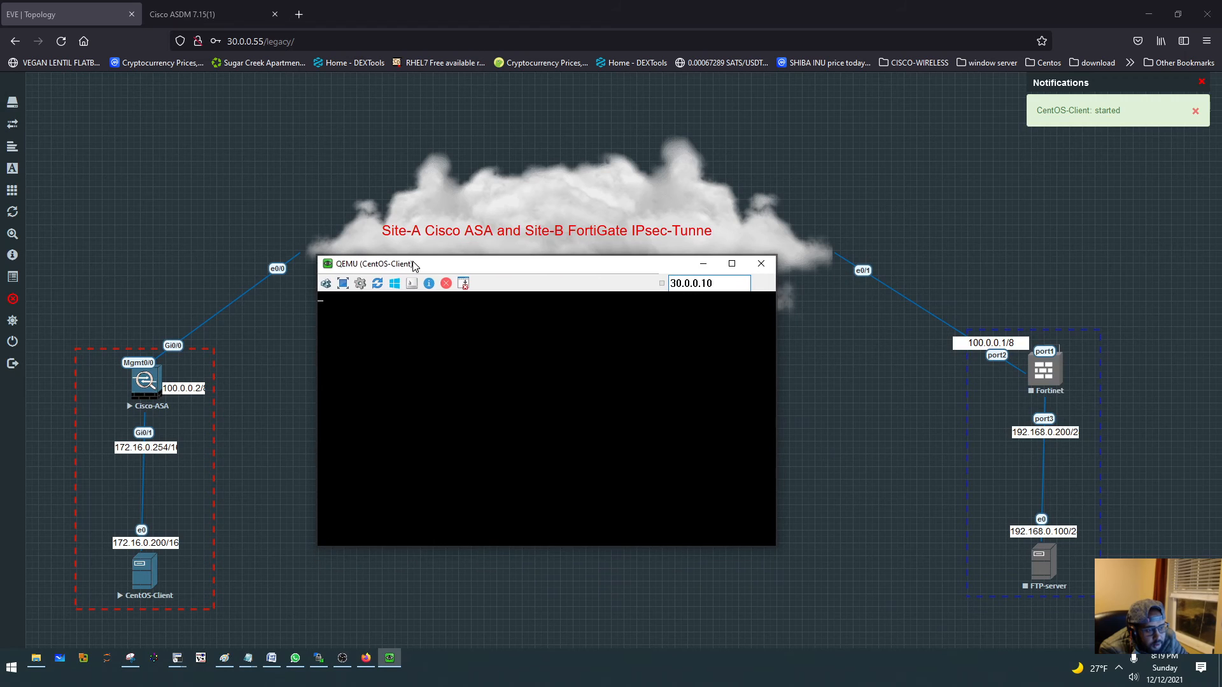
left_click_drag(777, 550, 884, 626)
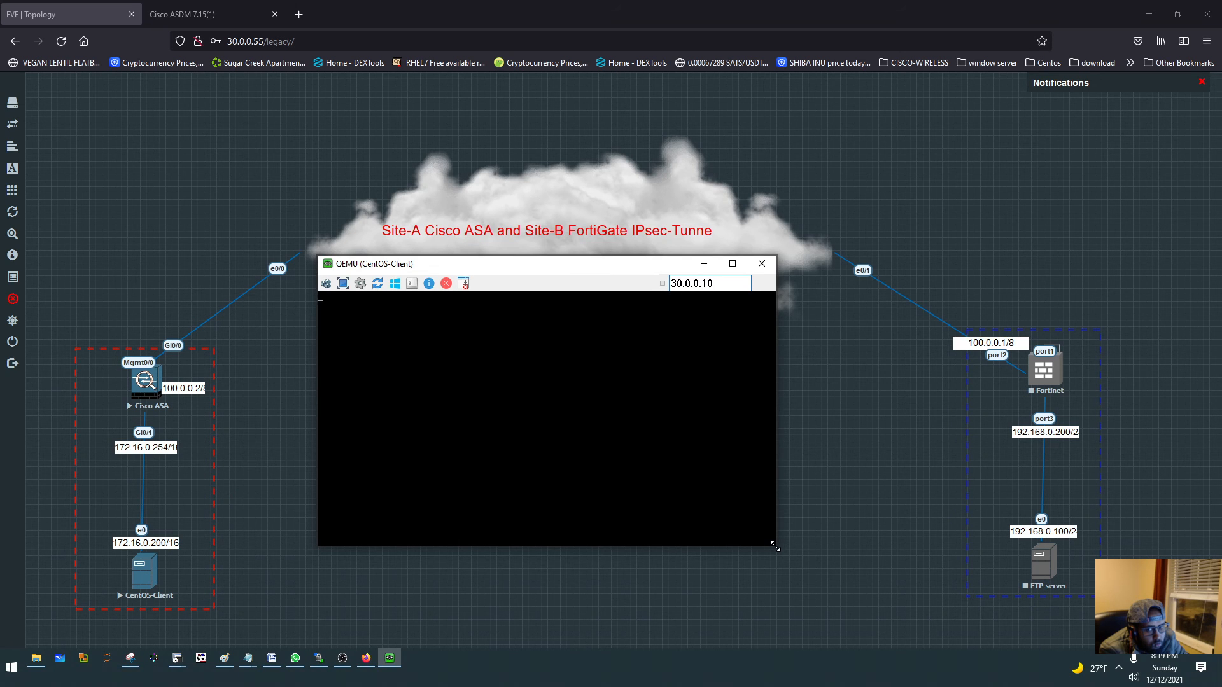
left_click_drag(778, 552, 801, 582)
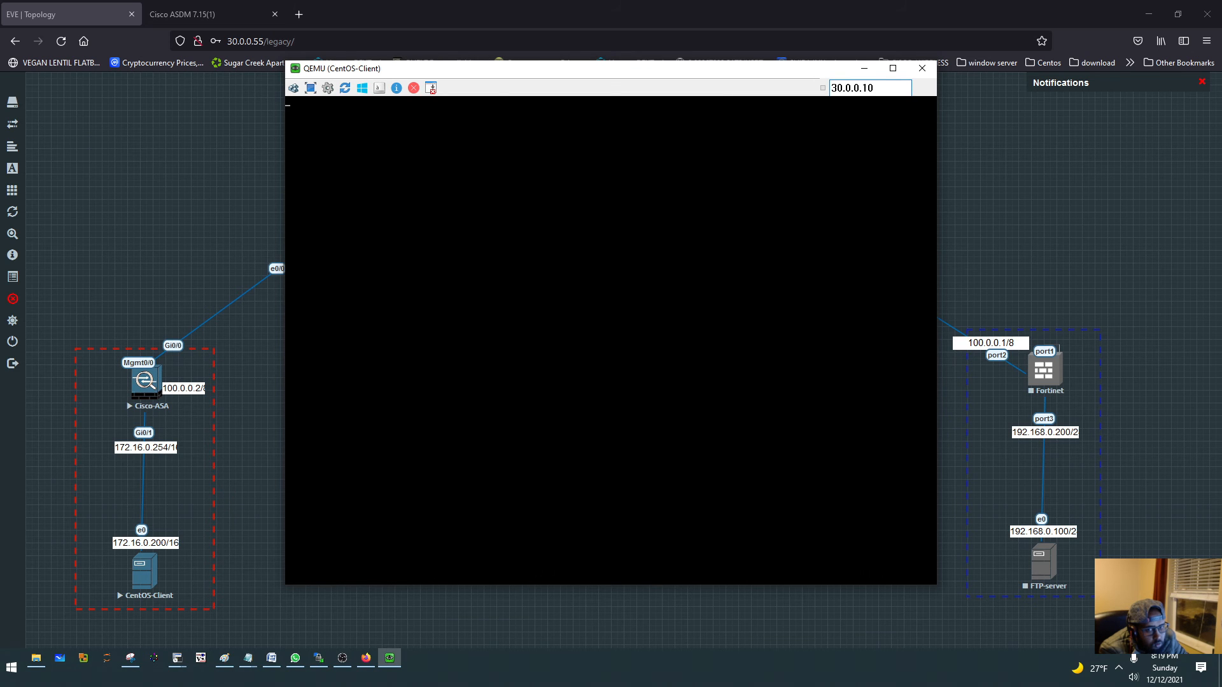
left_click_drag(464, 77, 474, 167)
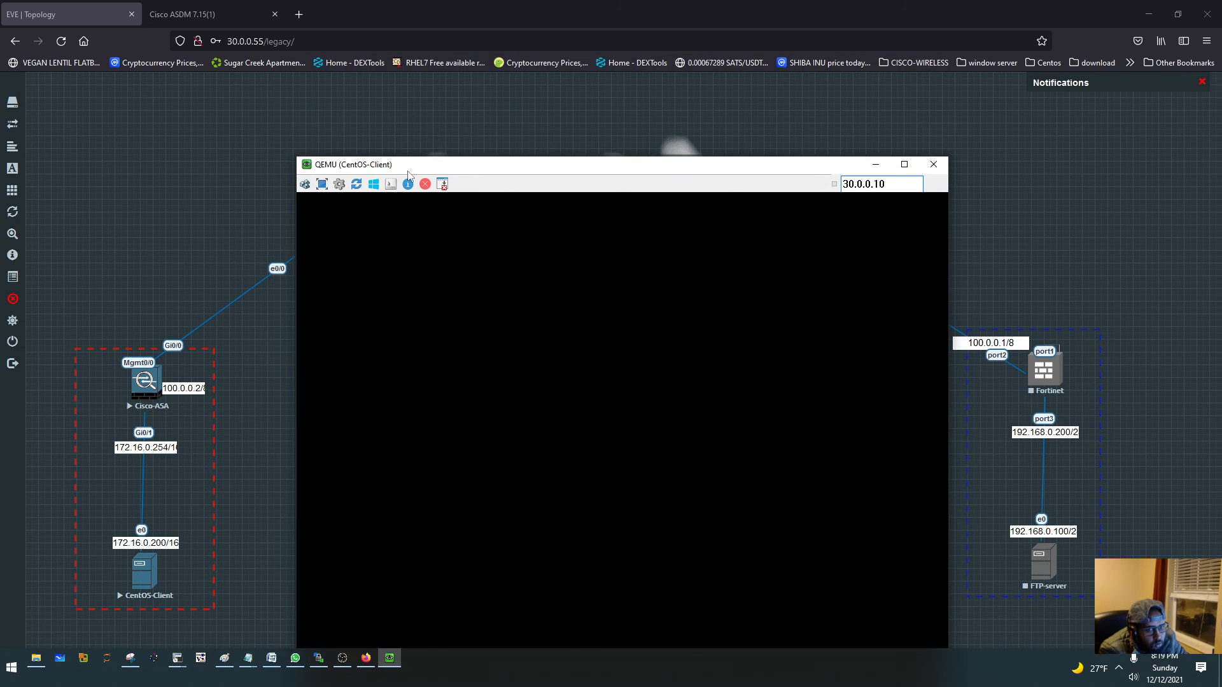
left_click_drag(295, 158, 337, 305)
left_click_drag(433, 314, 379, 269)
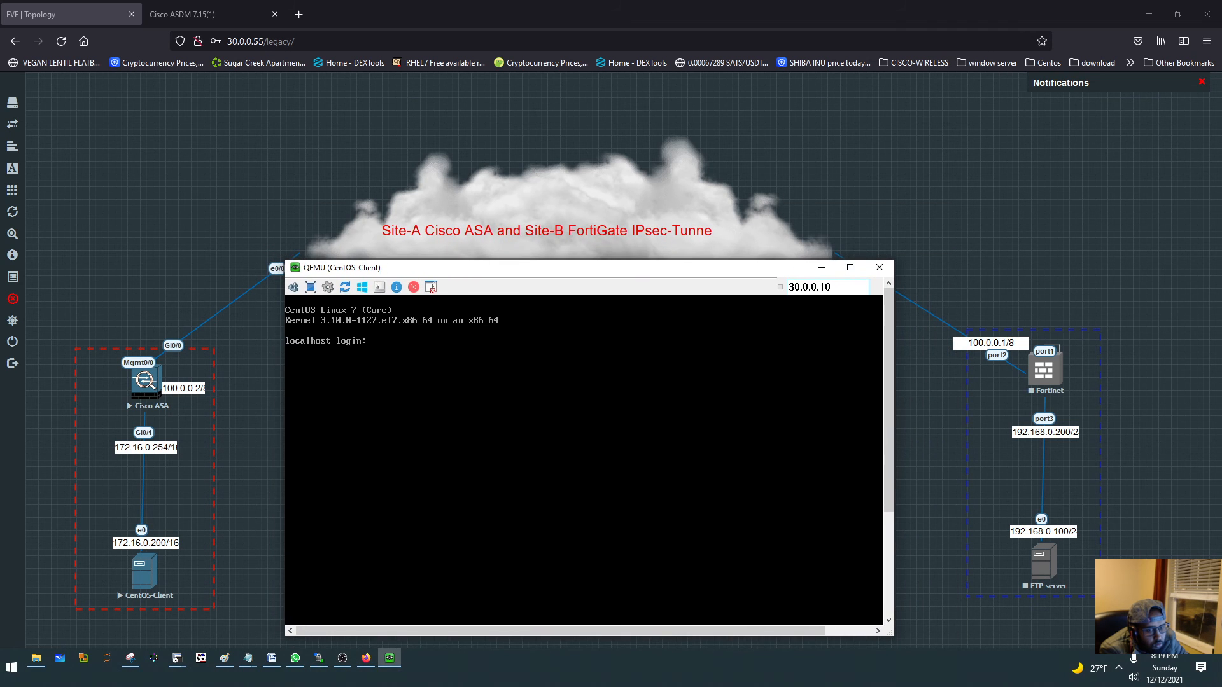
- Log in to the CentOS-Client console as root with the account password
type("root")
key("Return")
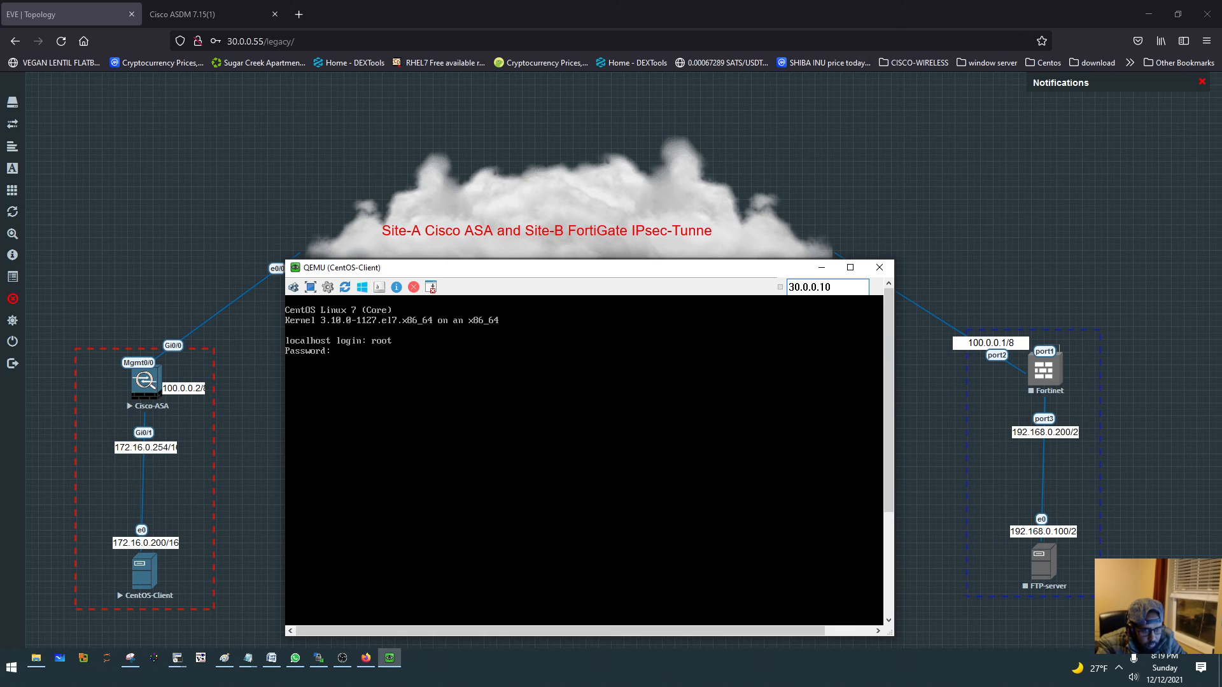
key("Return")
key("Return")
key("Return")
key("Return")
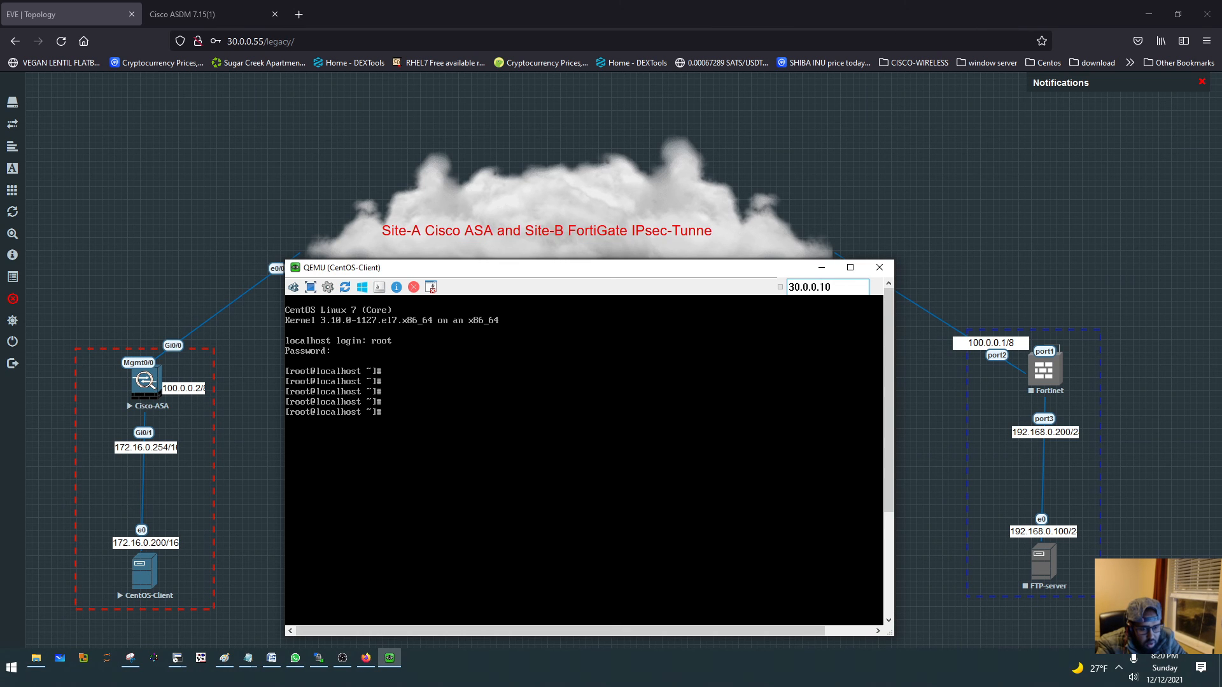
- List the CentOS client's network interfaces and addresses with ip a
type("ifconf")
key("BackSpace")
key("BackSpace")
key("BackSpace")
key("BackSpace")
key("BackSpace")
type("ip ad")
key("BackSpace")
key("Return")
- Clear the console and show the network device status with nmcli
type("clear")
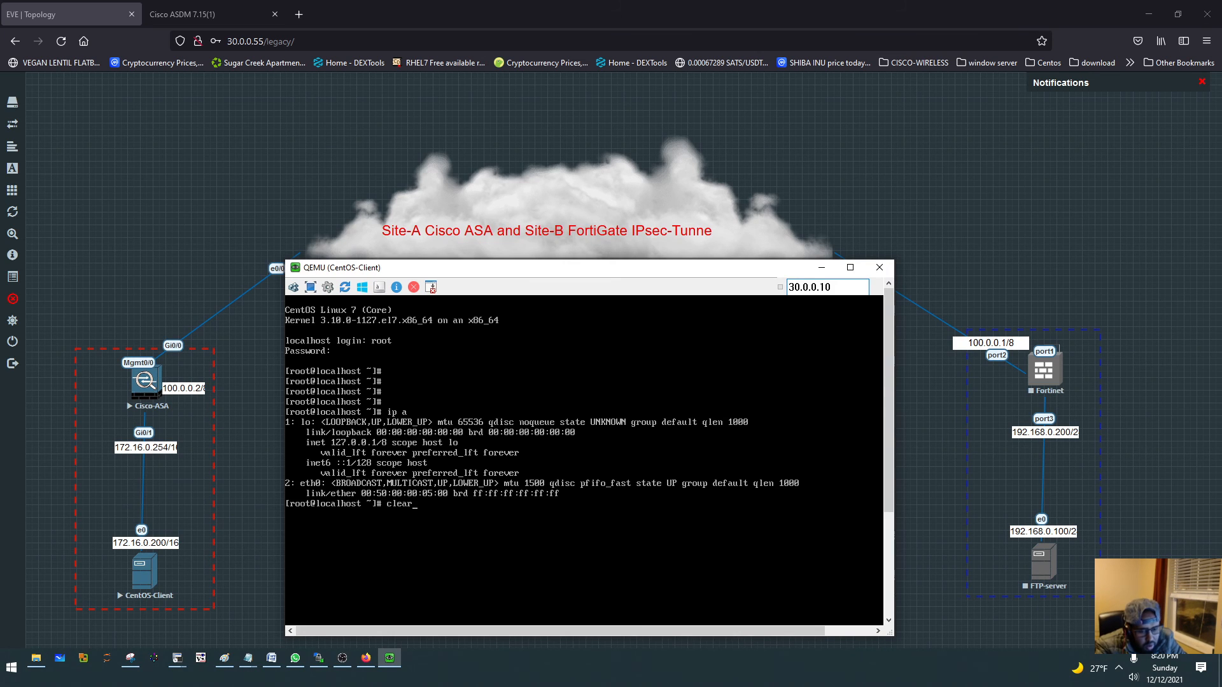
key("Return")
key("Return")
key("Return")
key("Return")
key("Return")
key("Return")
key("Return")
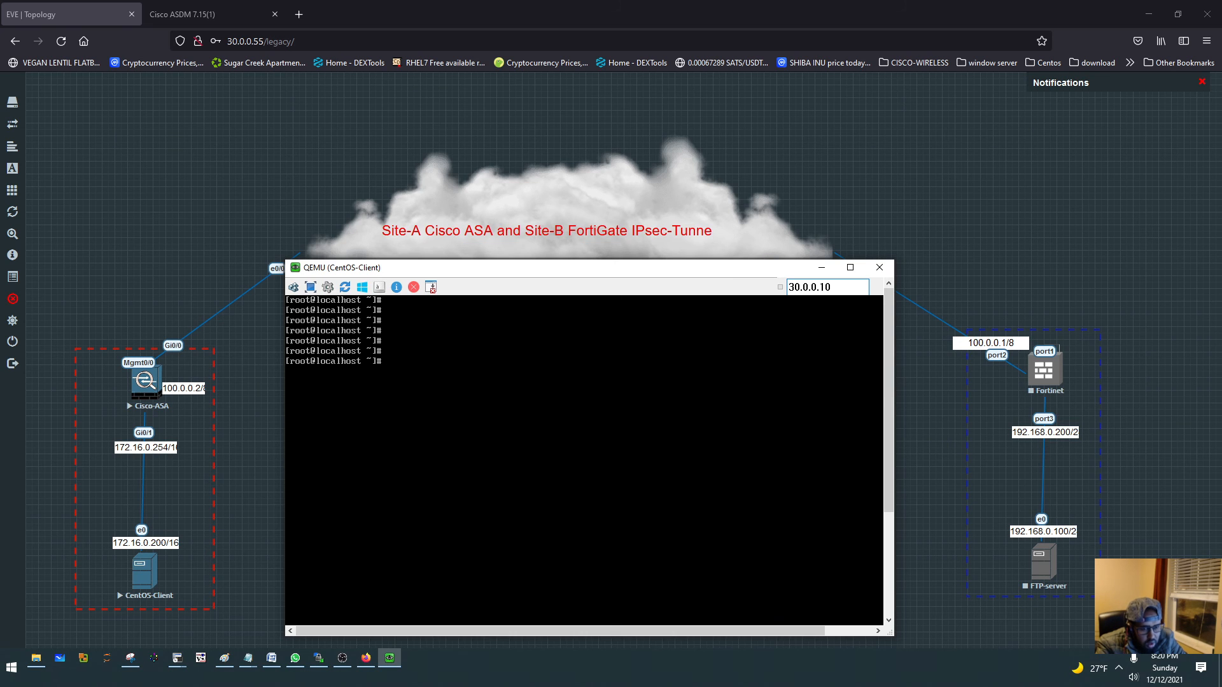
type("nmcli")
key("Return")
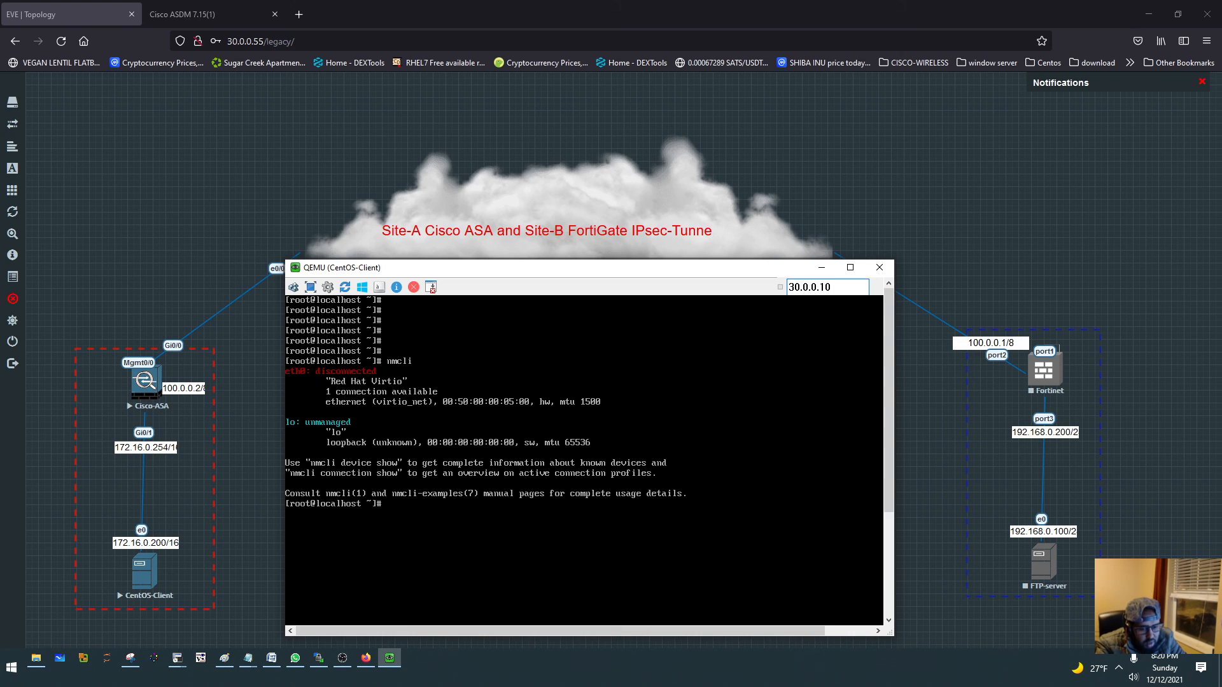
type("nmtui")
key("Return")
key("Down")
key("Down")
key("Down")
key("Return")
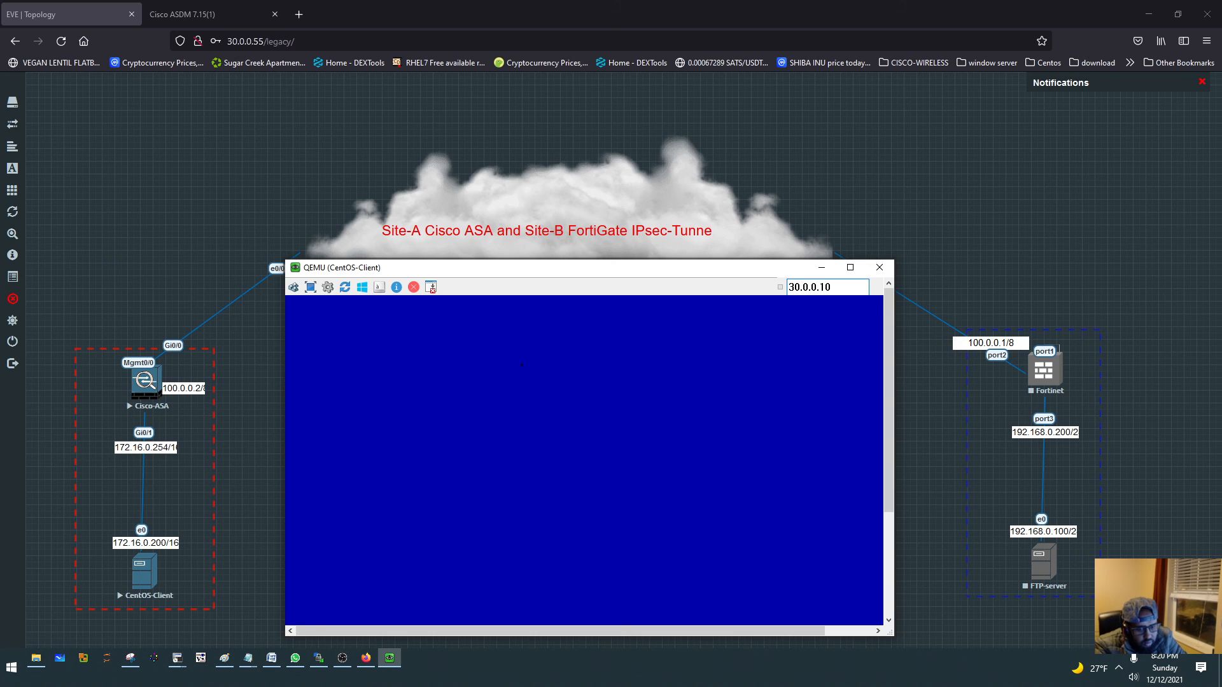
key("Return")
key("Return")
key("Return")
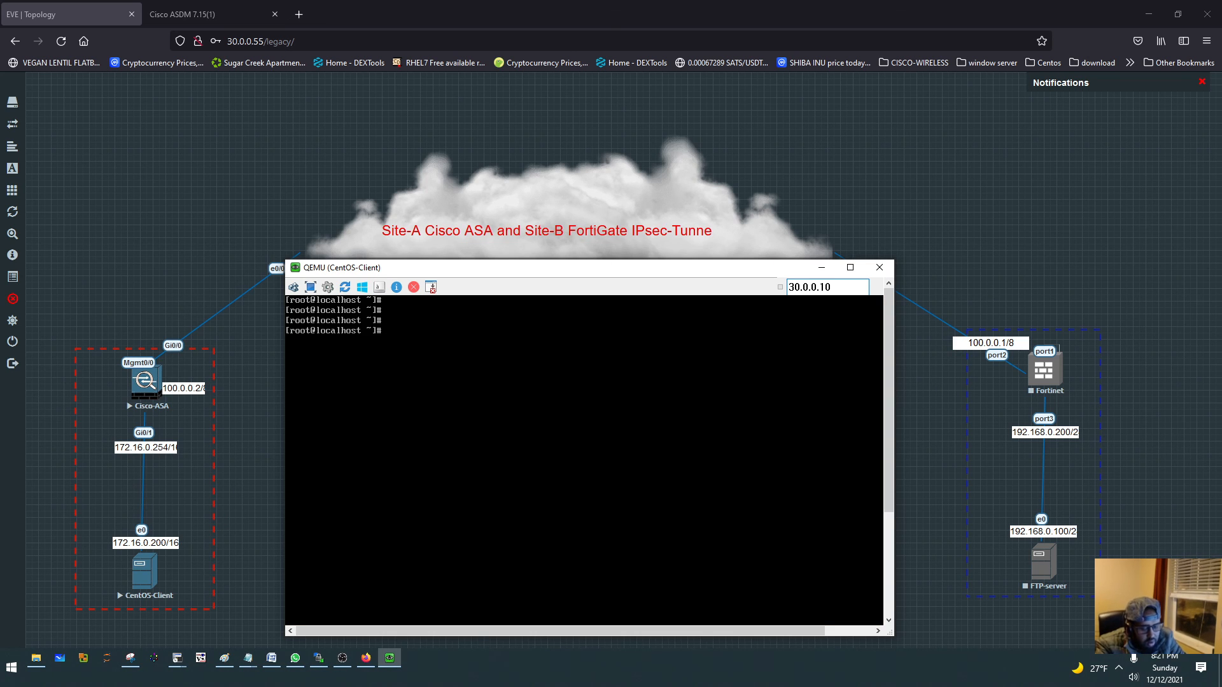
- Try to set eth0's IPv4 method to "manaul" and its address to 172.16.0.200/16 using nmcli con mod
type("nmcli co")
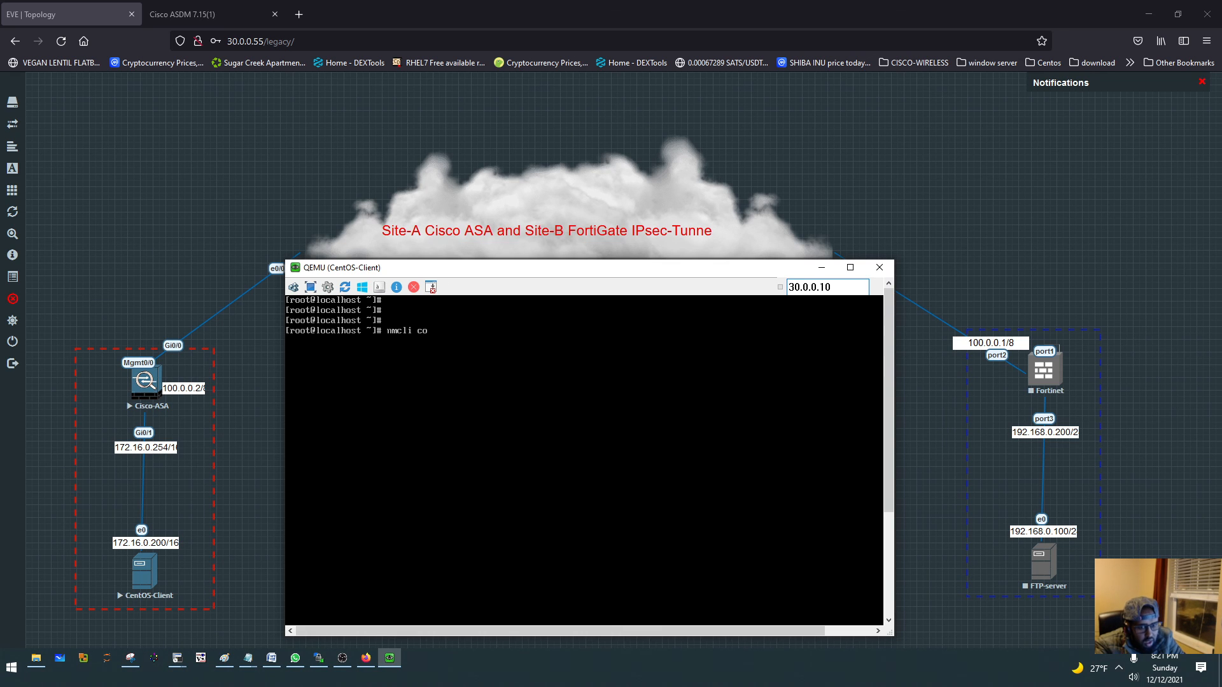
type("n mod")
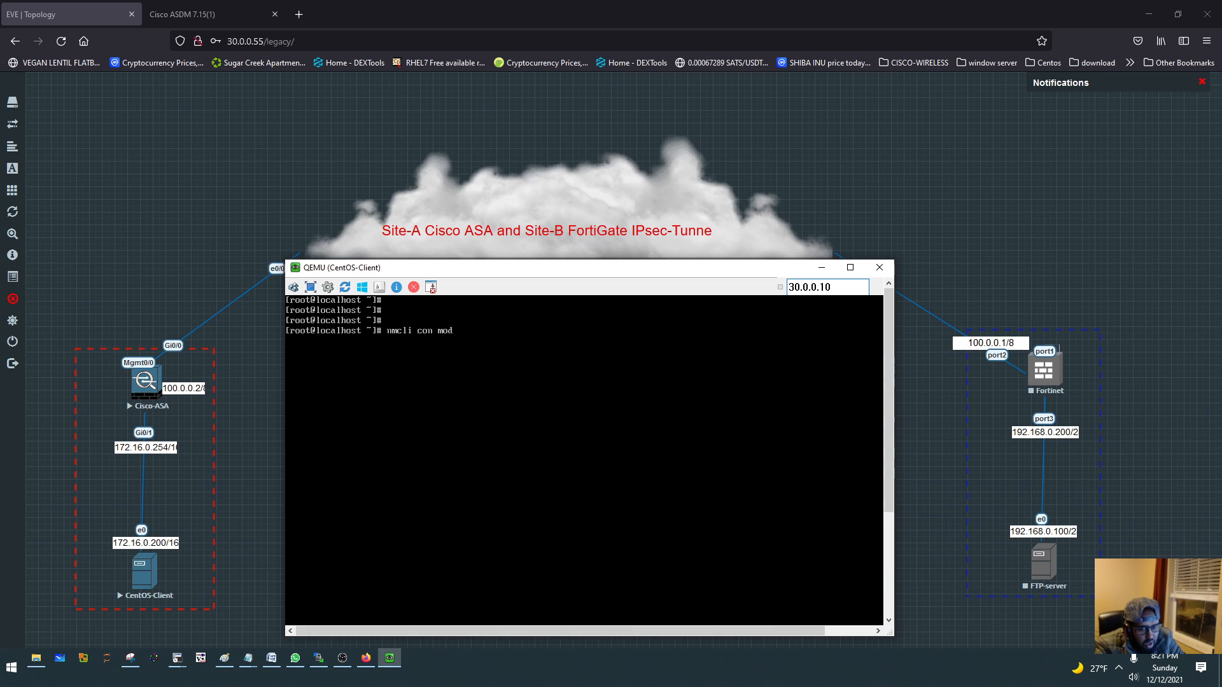
type(" eth0 ipv4.method manaul ipv4.addre")
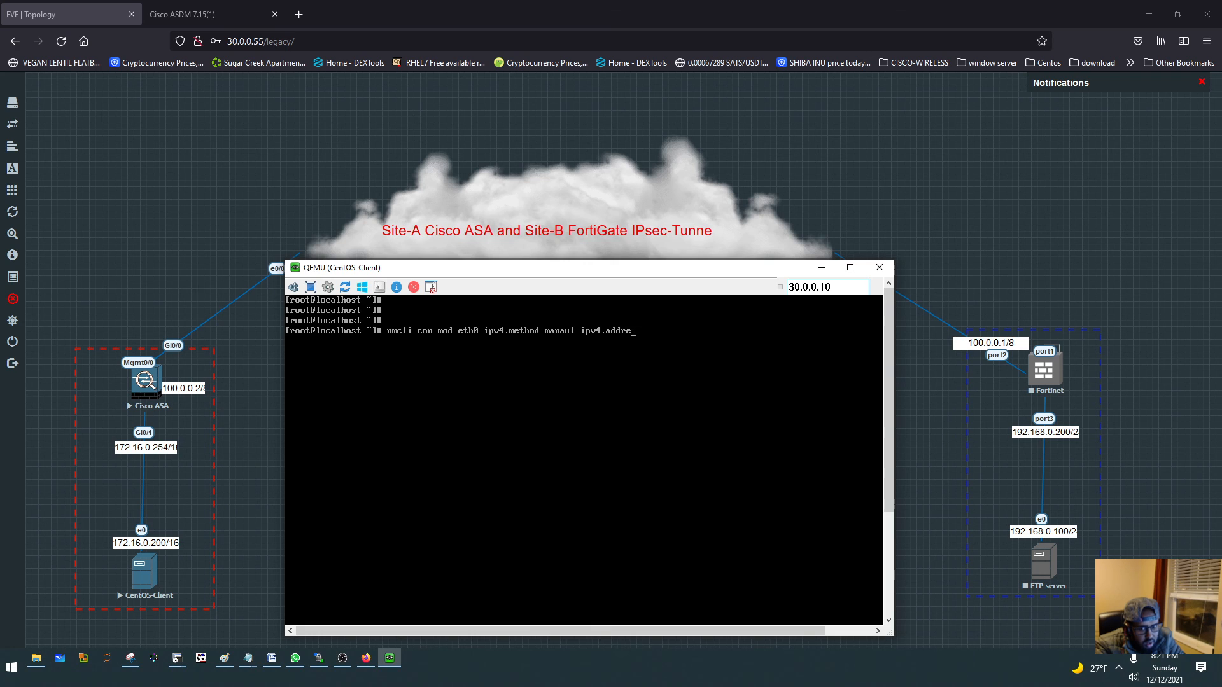
type("ss 172.16")
type(".0.200")
type("/26")
key("Return")
- Rerun the eth0 address command with the IPv4 method spelling corrected to manual
key("Up")
key("Left")
key("Left")
key("Left")
key("Left")
key("Left")
key("Left")
key("Left")
key("Left")
key("Left")
key("Left")
key("Left")
key("Left")
key("Left")
key("Left")
key("Left")
key("Left")
key("Left")
key("Left")
key("Left")
key("Left")
key("Left")
key("Left")
key("Left")
key("Left")
key("Left")
key("Left")
key("Left")
key("Left")
key("Left")
key("BackSpace")
key("BackSpace")
type("ul")
key("Return")
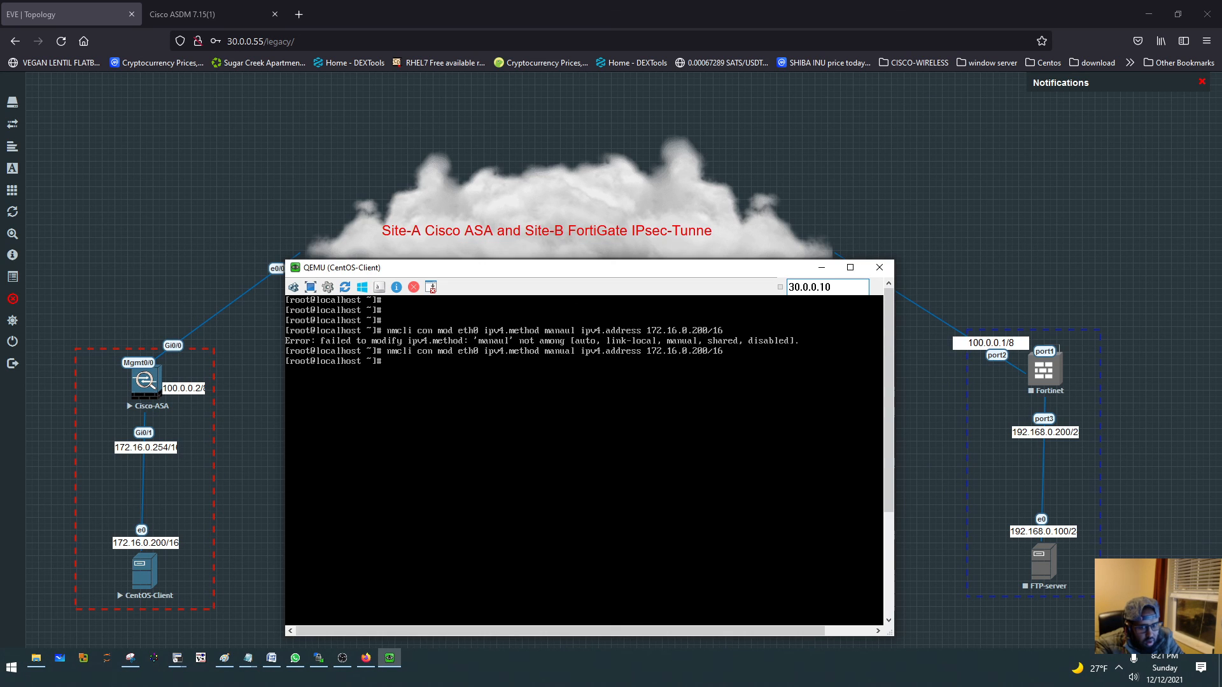
- Set eth0's IPv4 gateway to 172.16.0.254 using nmcli con mod
type("nmcli con ")
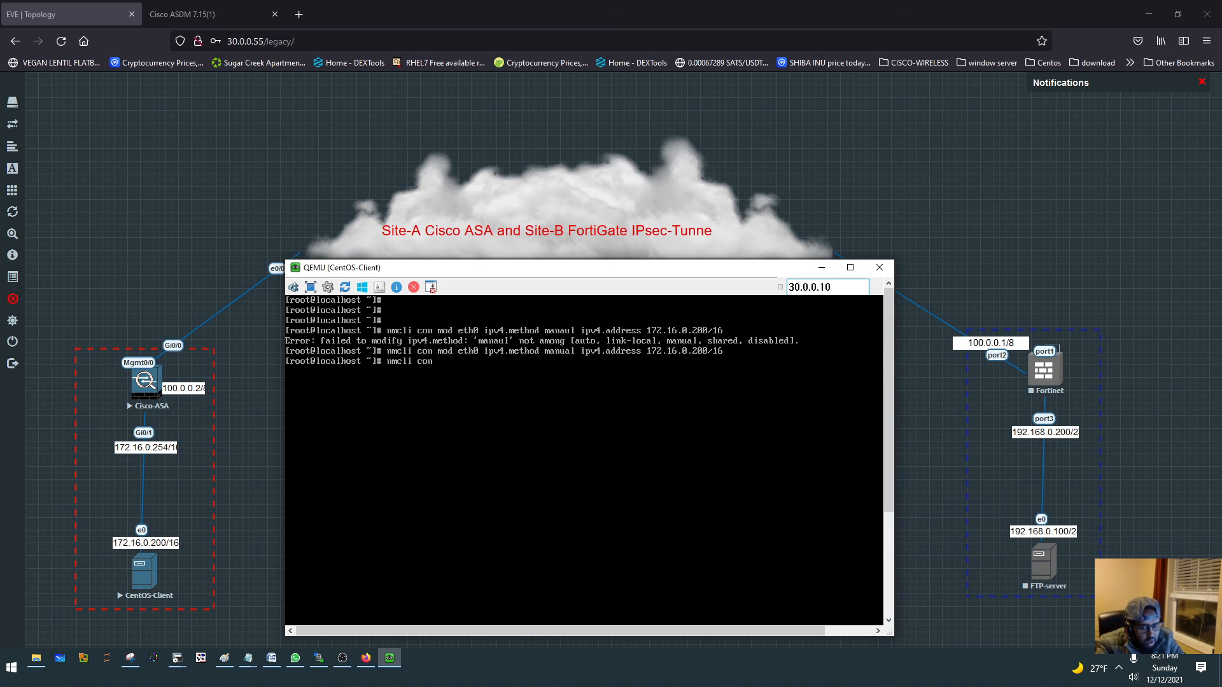
type("mod eth0")
type("ipv")
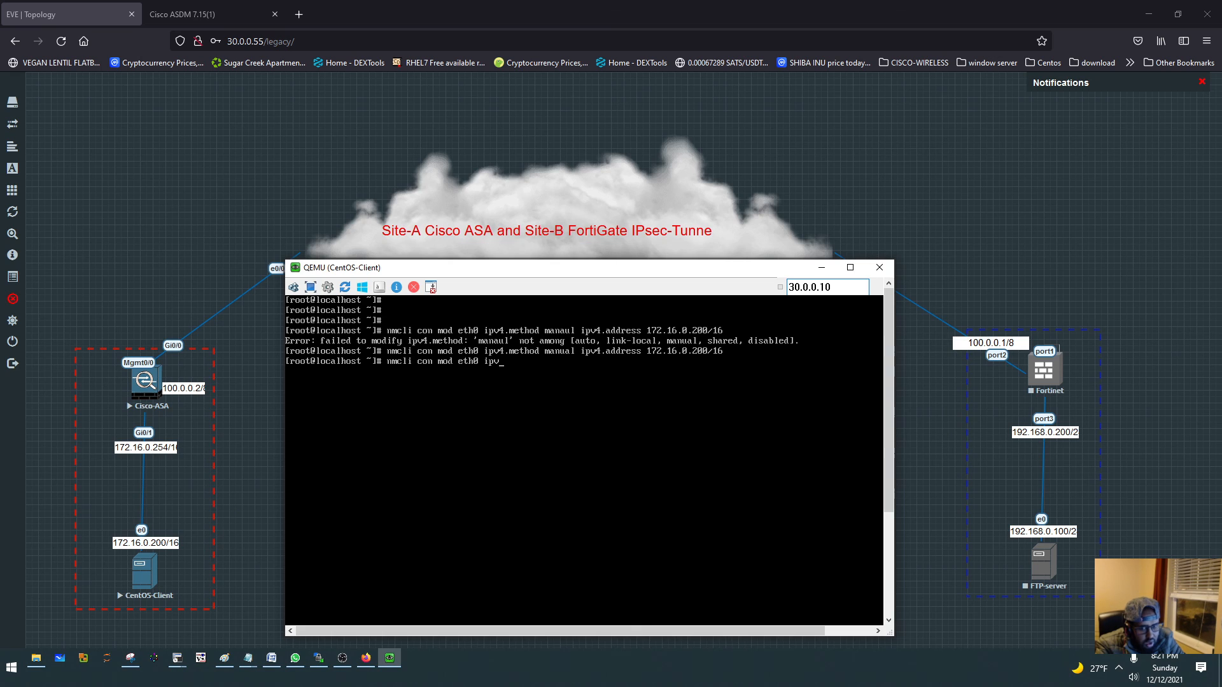
type("4.gateway 30.")
key("BackSpace")
type("172.16.0.254")
key("Return")
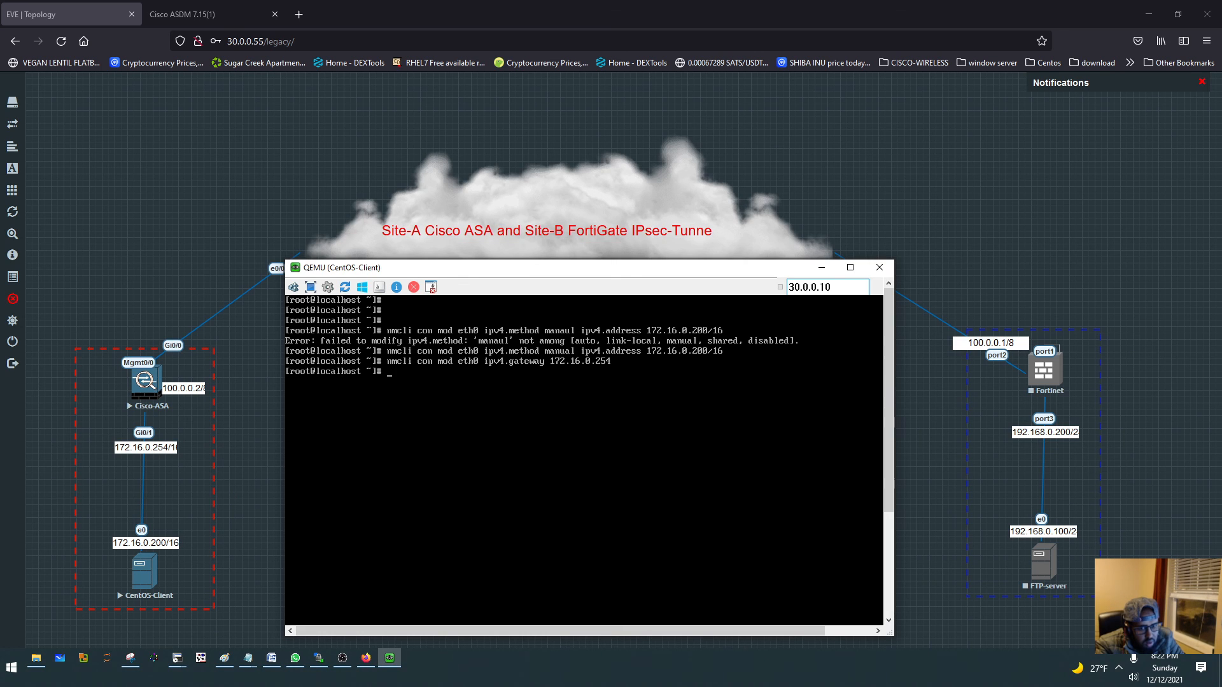
- Bring up the eth0 connection with nmcli and check its resulting network settings
type("nmcli con up eth")
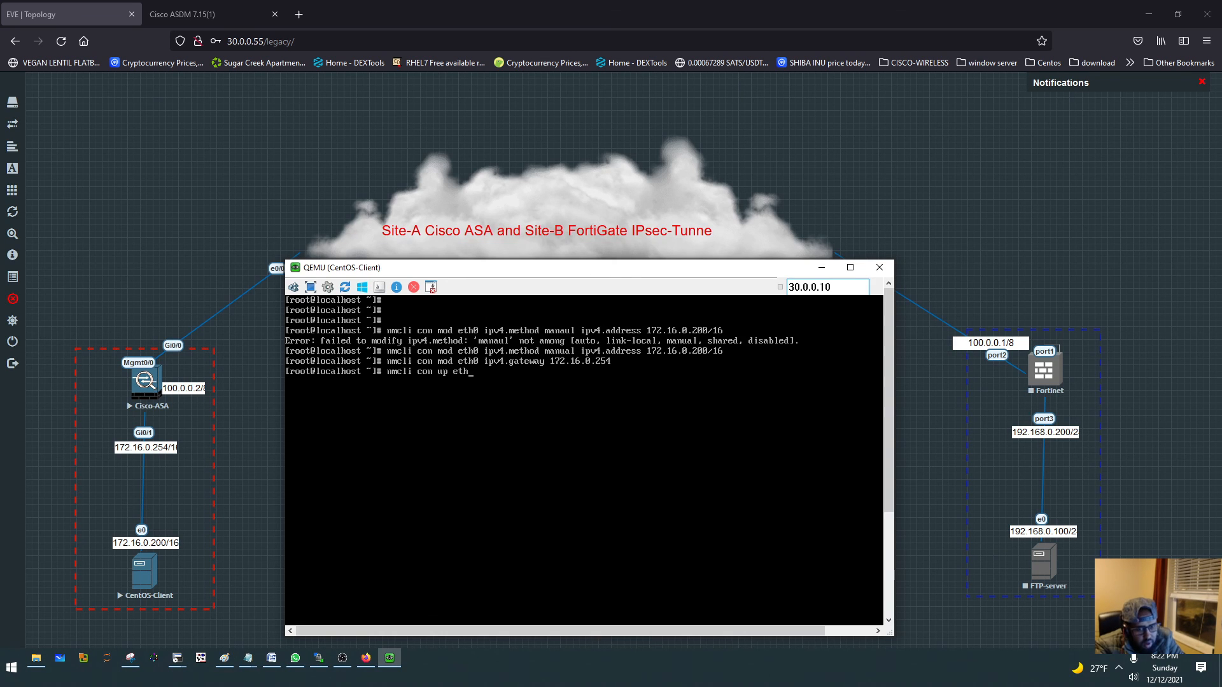
type("0")
key("Return")
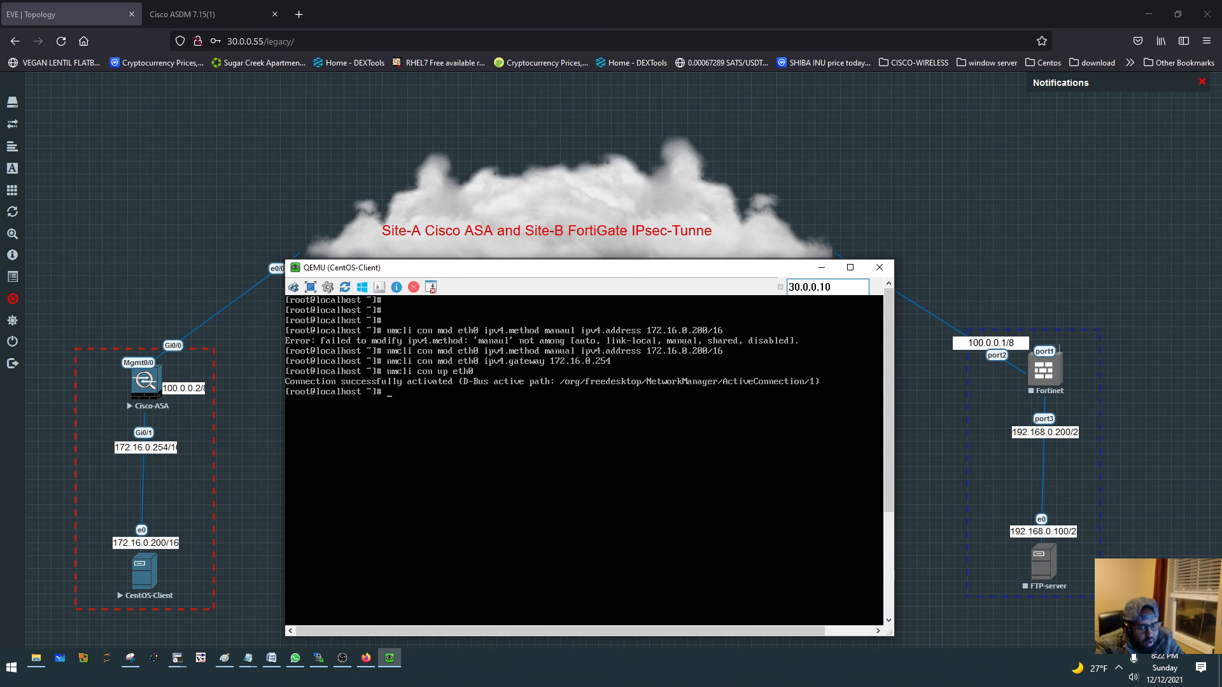
type("nmcli")
key("Return")
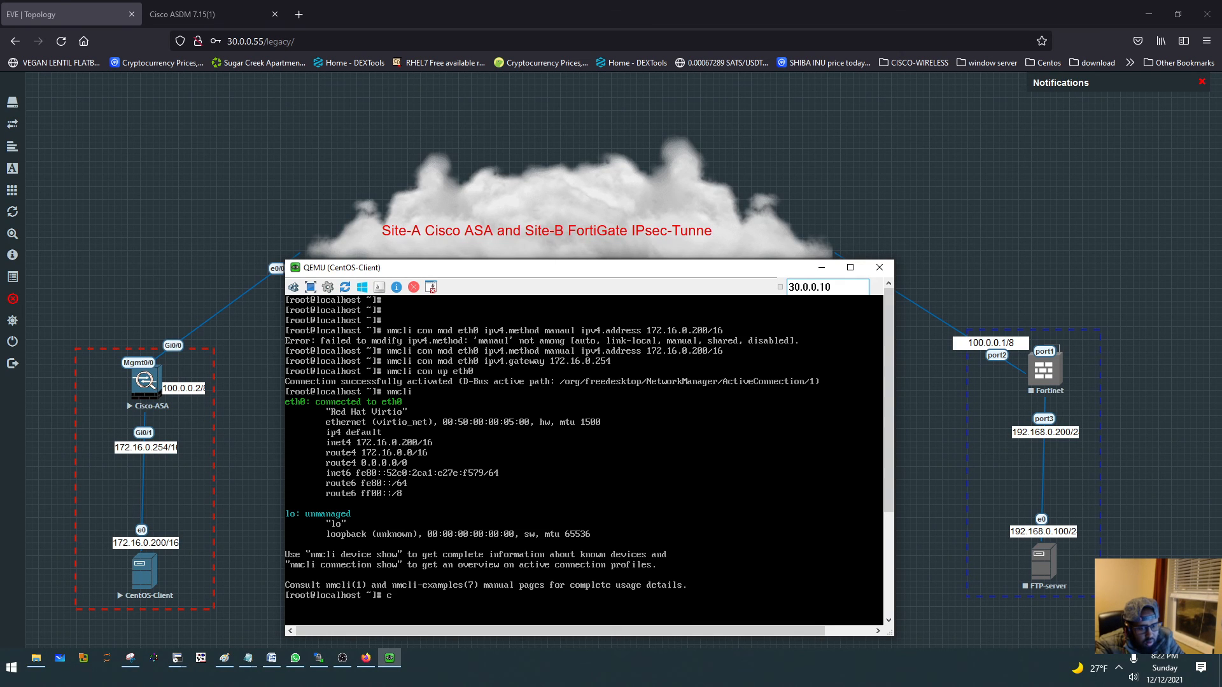
- Ping the ASA inside address 172.16.0.254 and move and enlarge the console window to view the replies
type("ping 172.16")
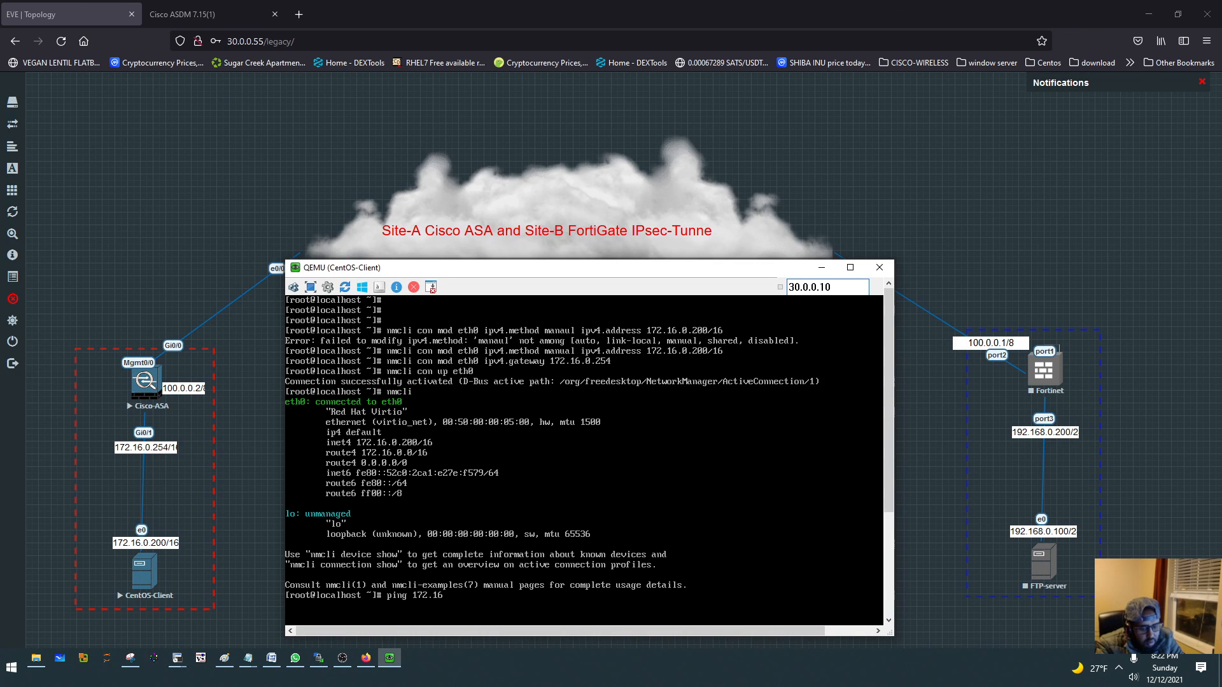
type(".0.254")
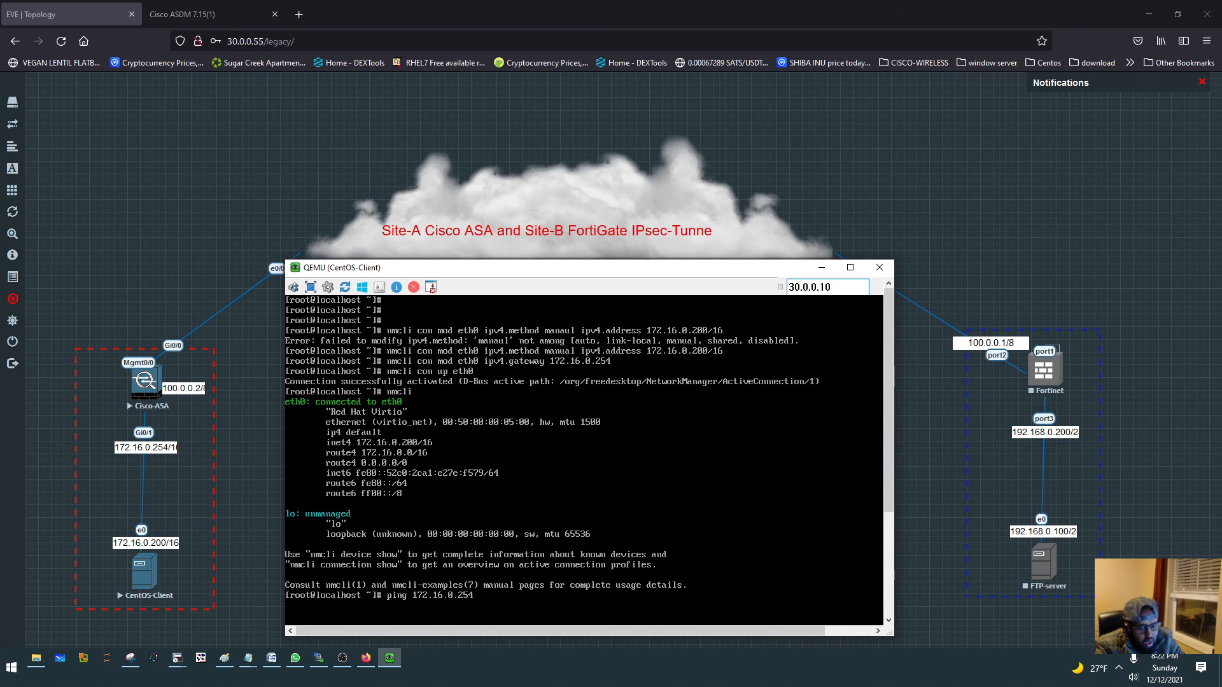
key("Return")
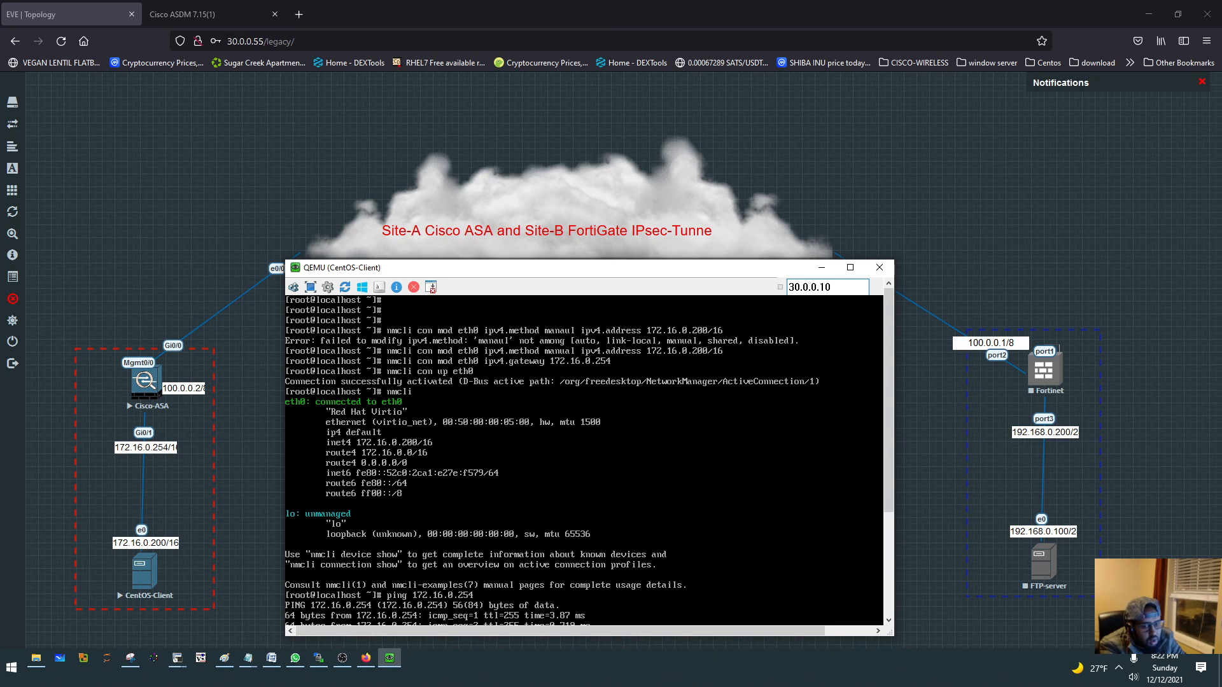
left_click_drag(481, 275, 524, 166)
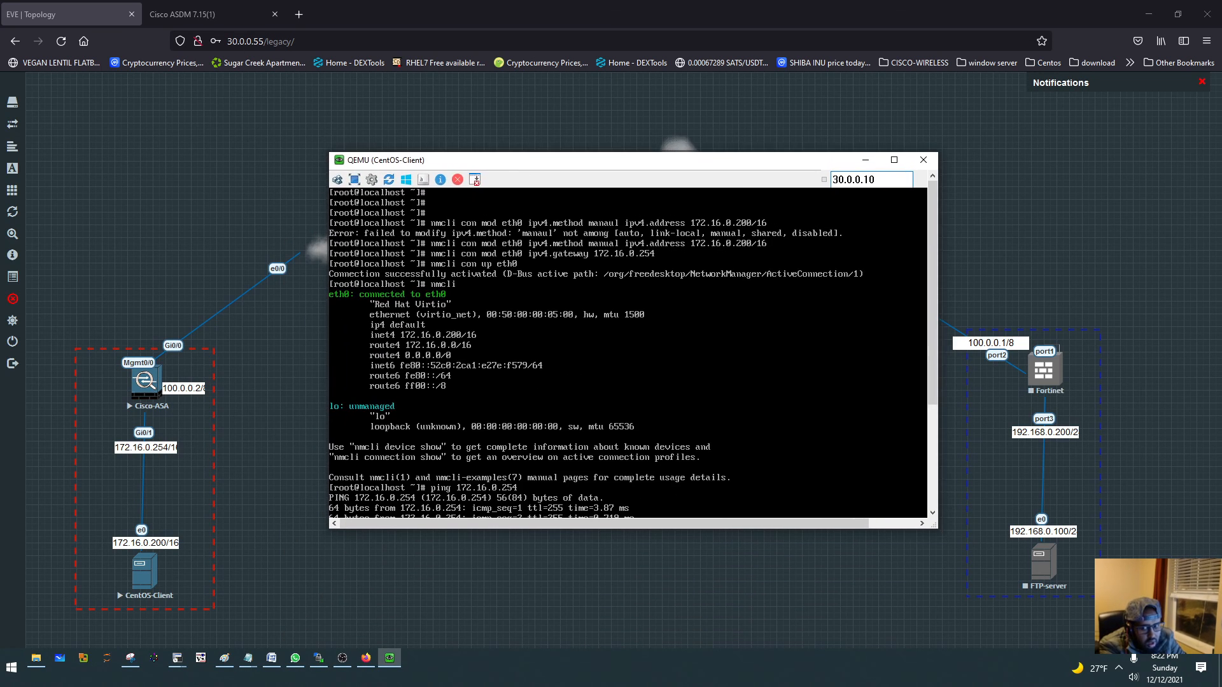
left_click_drag(934, 526, 971, 626)
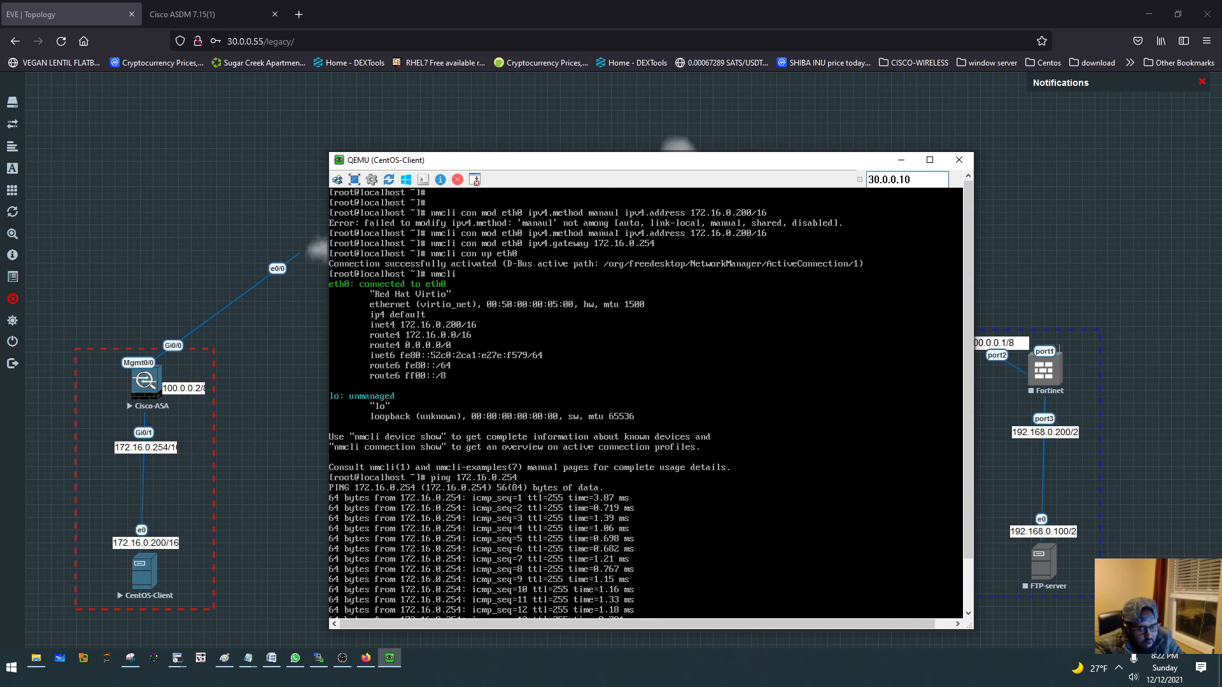
- Stop the running ping and clear the CentOS-Client console screen
key("ctrl+c")
key("ctrl+l")
key("Return")
key("Return")
key("Return")
key("Return")
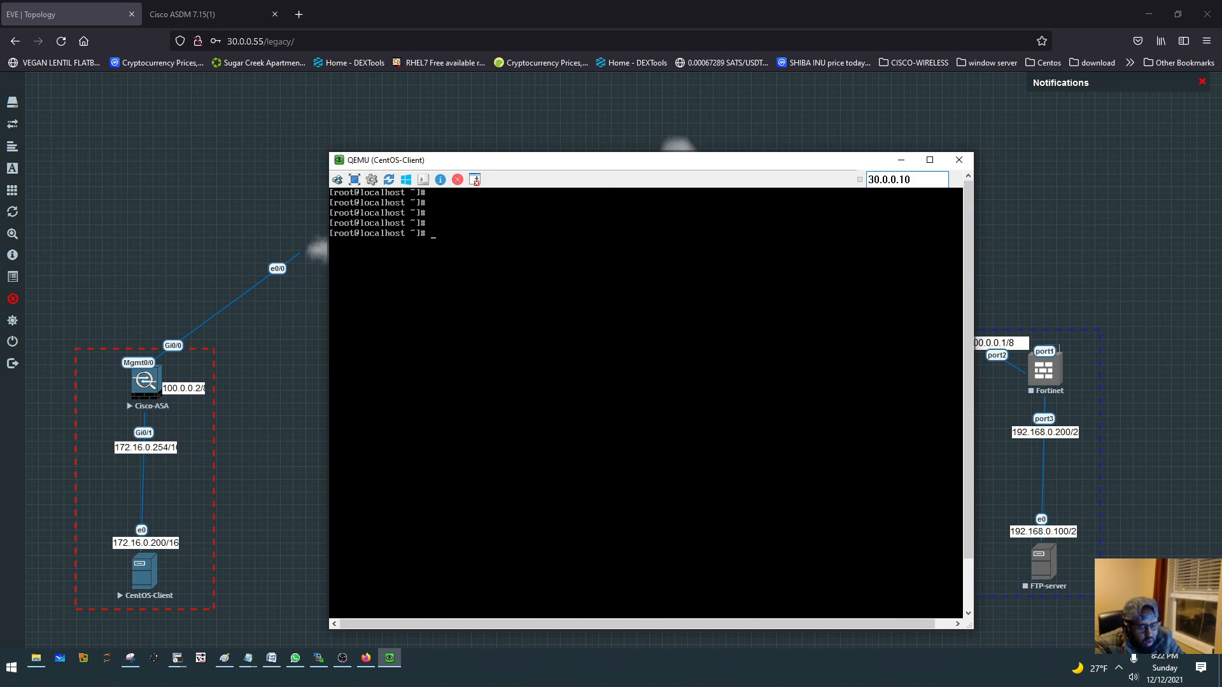
- Close the CentOS-Client console window and minimise the browser showing the topology
left_click(959, 160)
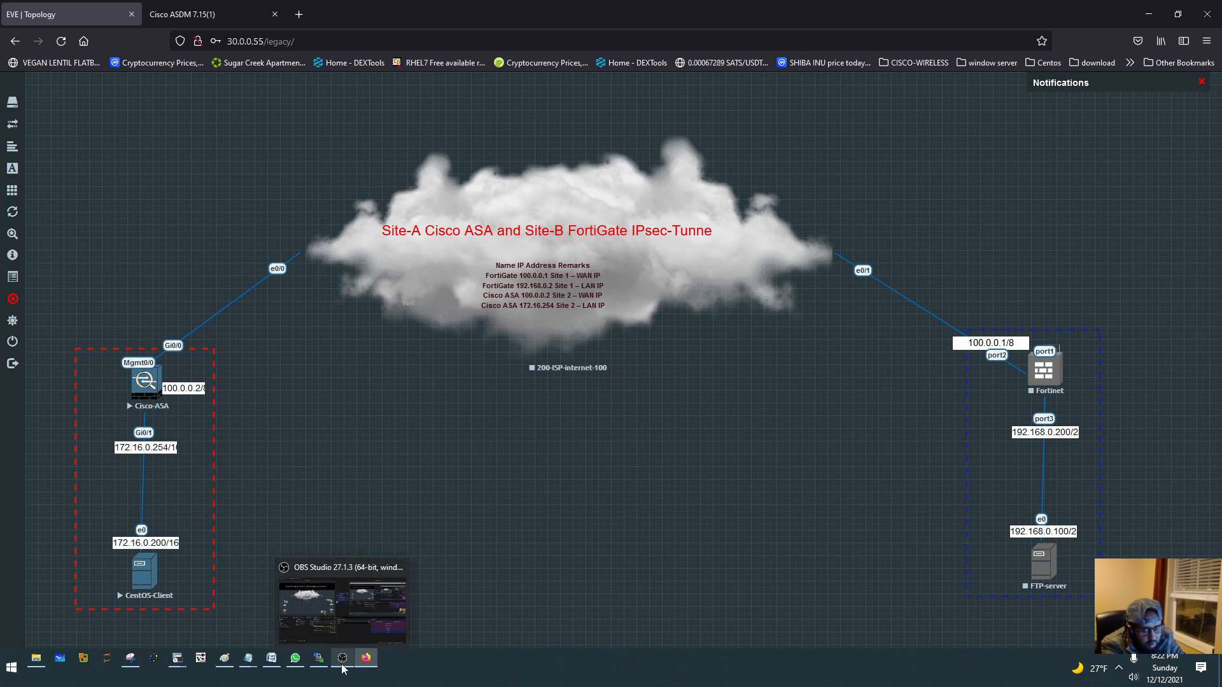
left_click(1148, 16)
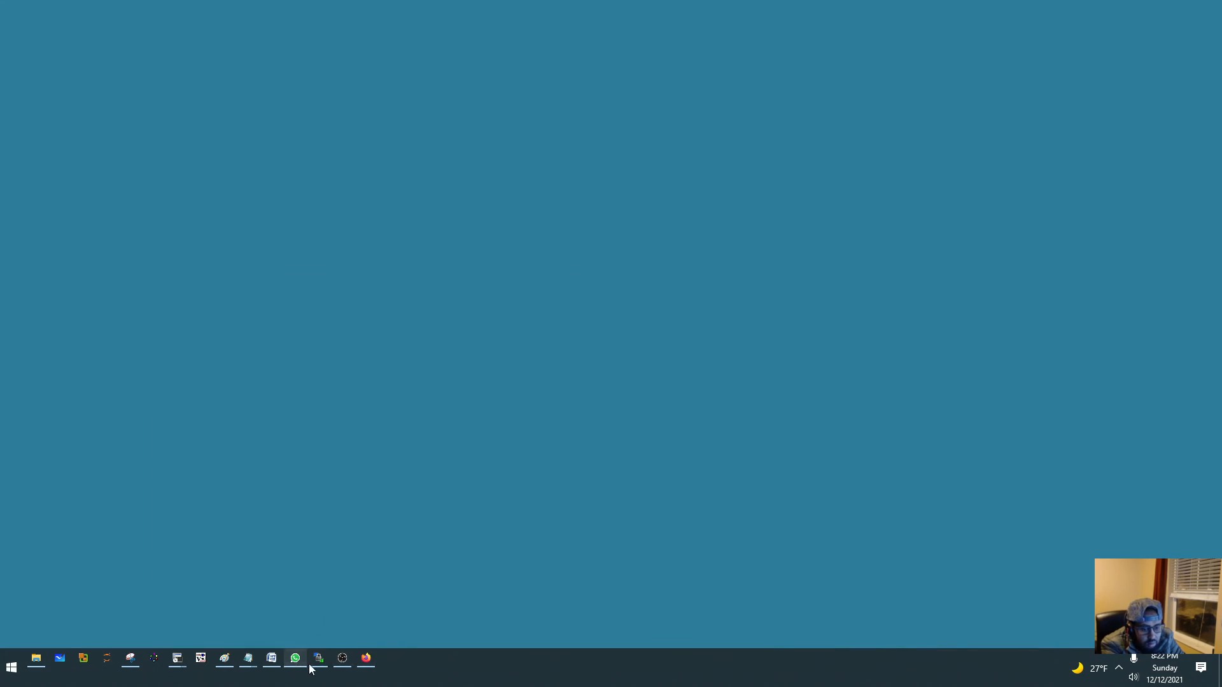